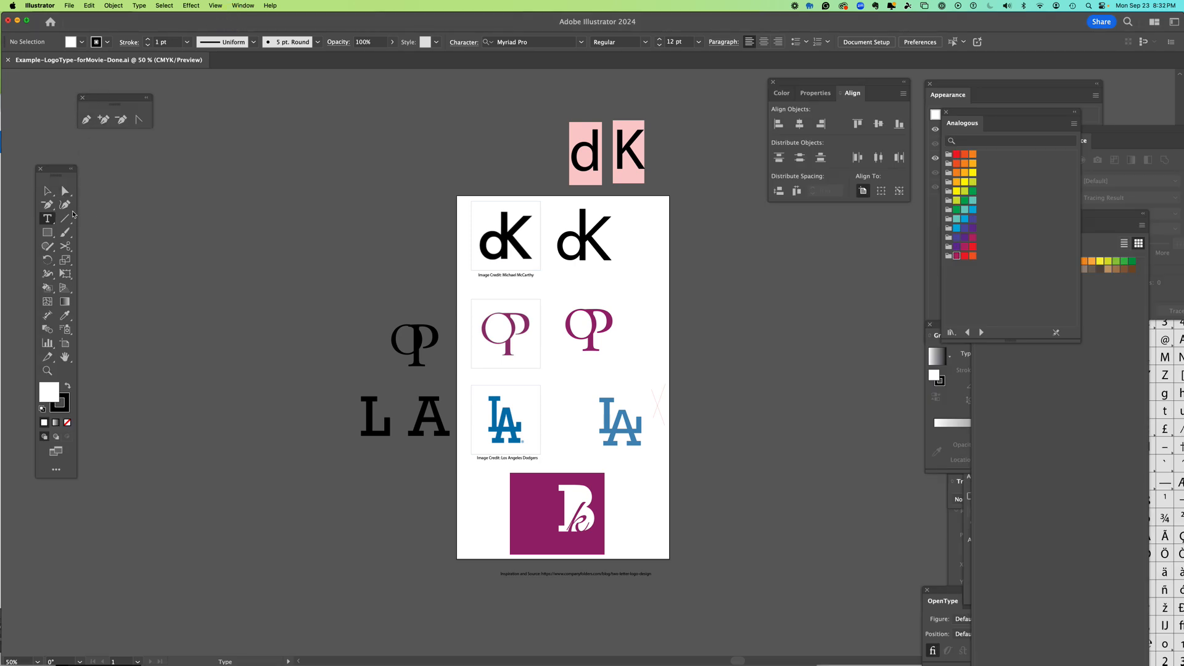
- Move the floating toolbox closer to the artboard and bring the fill and stroke colours to the front in turn
click(47, 190)
drag(69, 168, 320, 168)
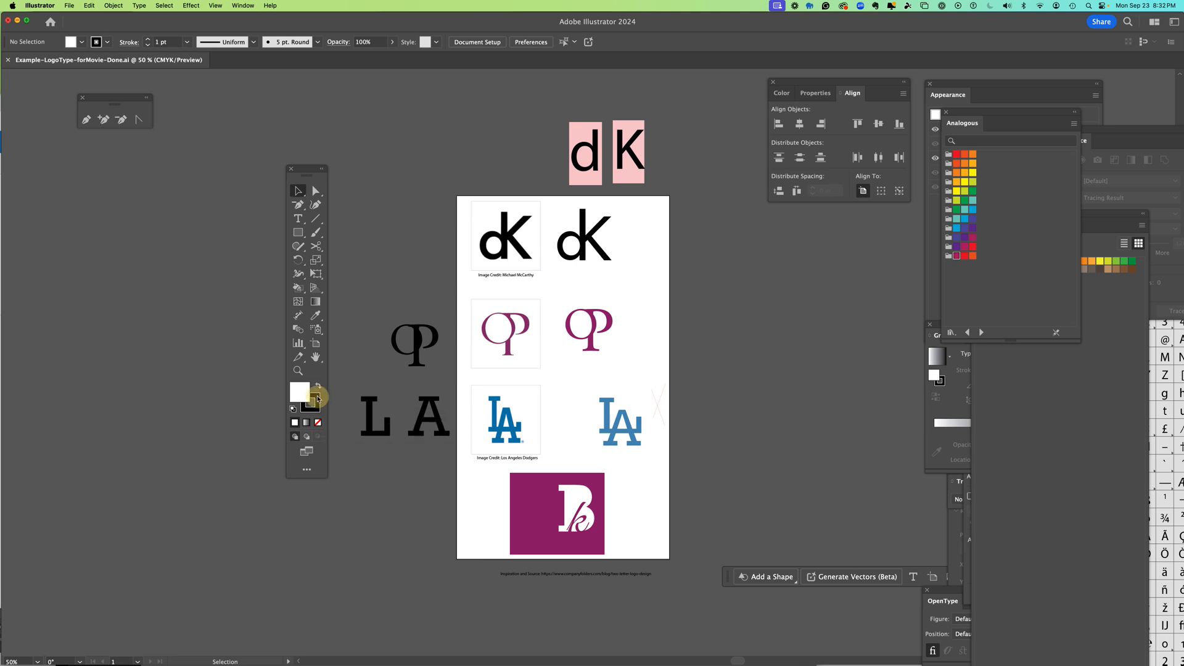
click(311, 403)
click(303, 388)
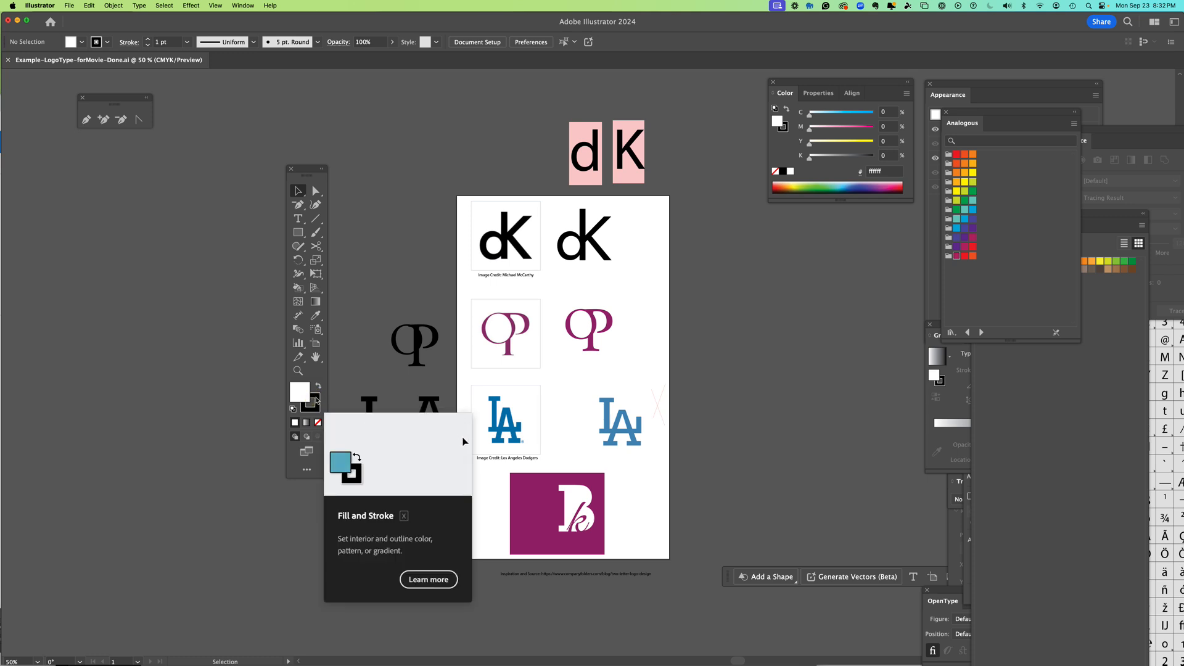
click(317, 399)
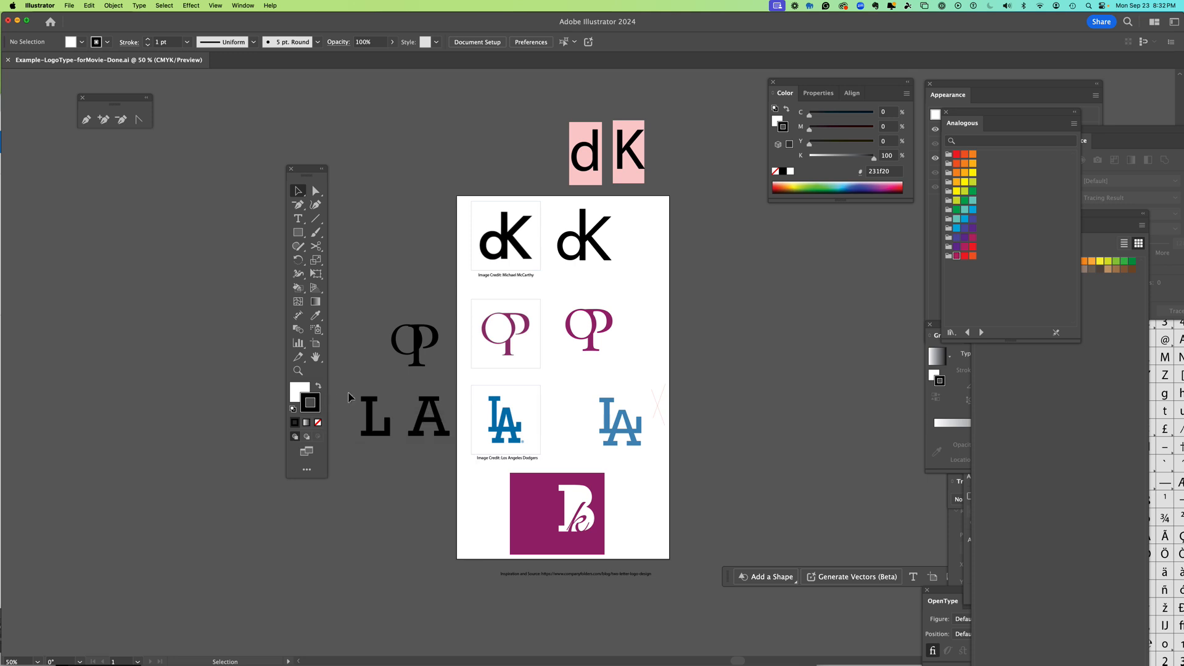
- Fill the loose letter L beside the artboard with dark blue (#35469d) and deselect it
click(365, 408)
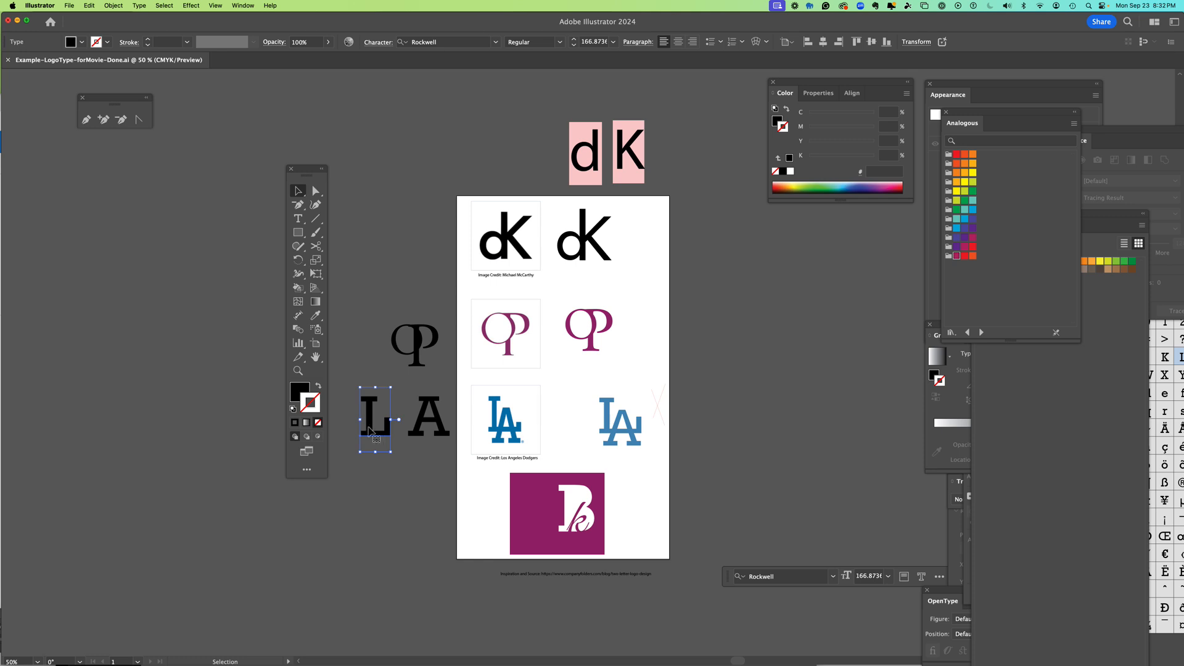
click(300, 391)
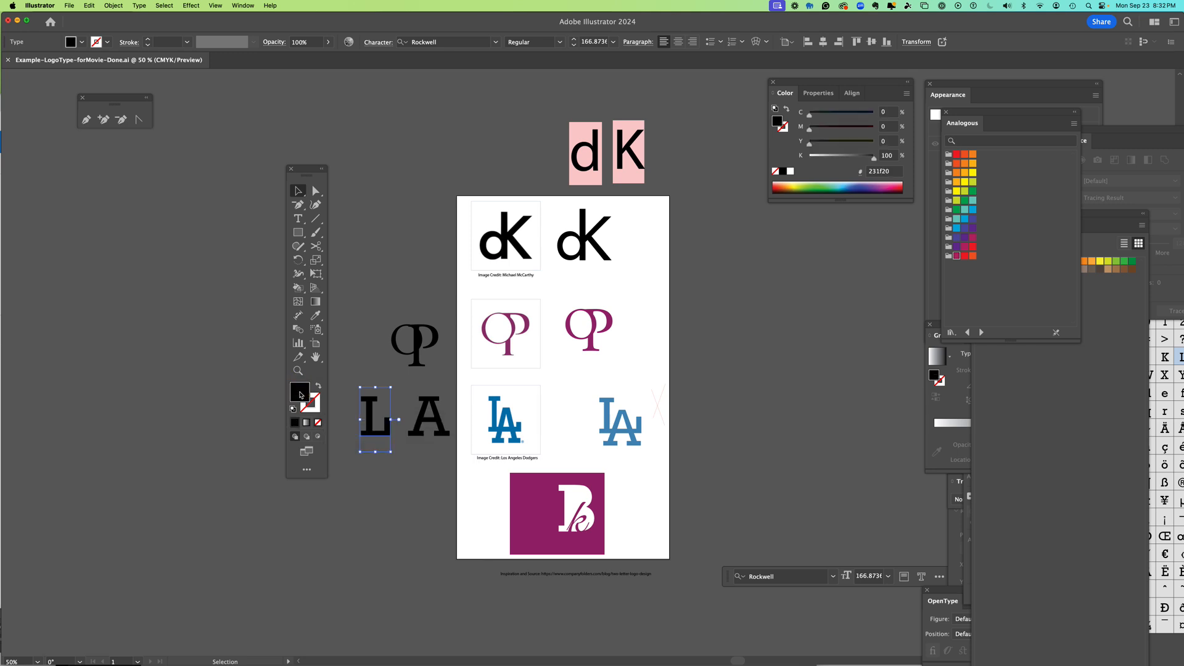
click(861, 188)
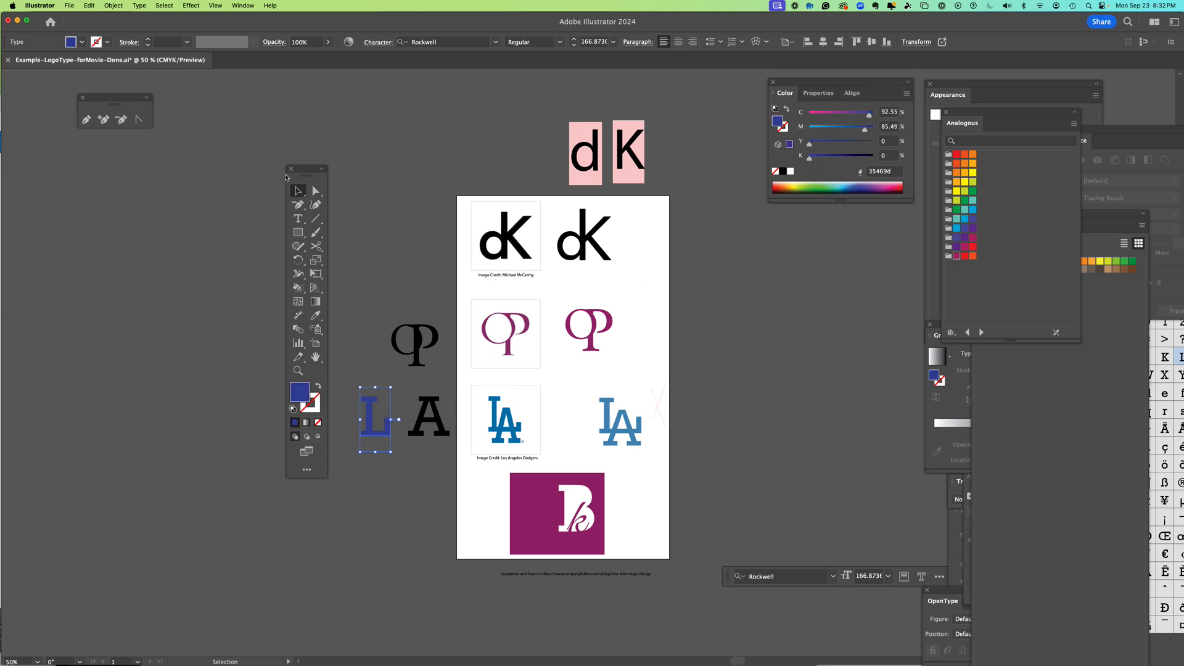
click(386, 191)
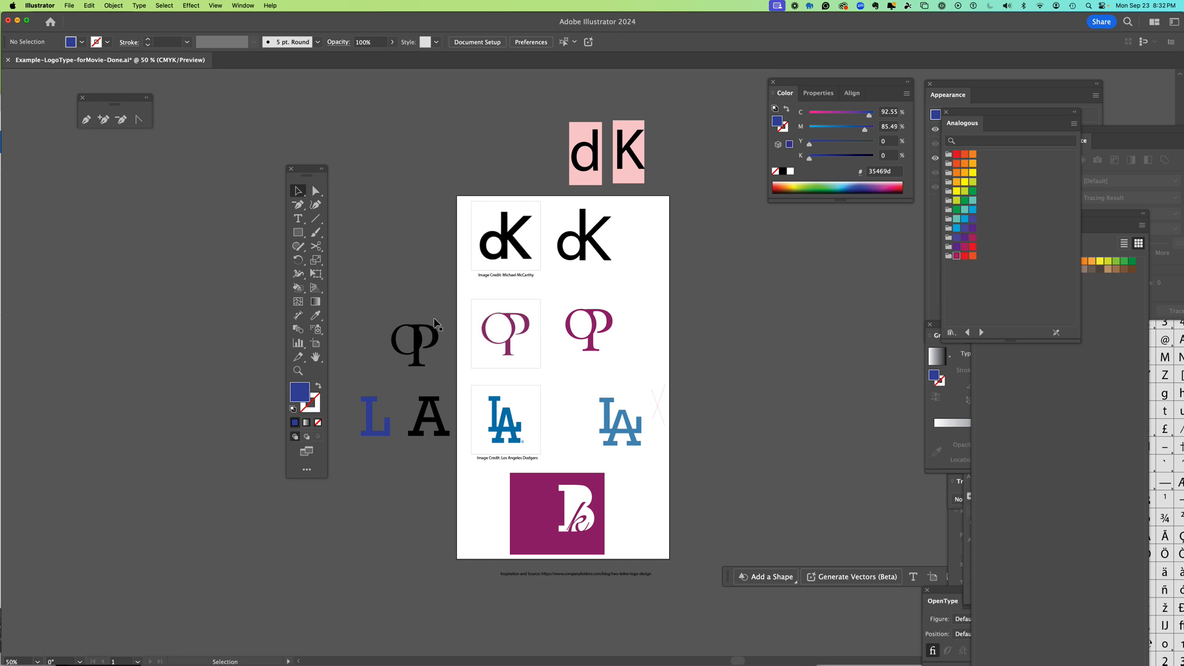
- Shift the blue letter L slightly up and to the right, and move the light-blue LA logo a little left
click(371, 421)
mouse_move(370, 415)
mouse_down()
mouse_move(374, 201)
mouse_move(379, 416)
mouse_up()
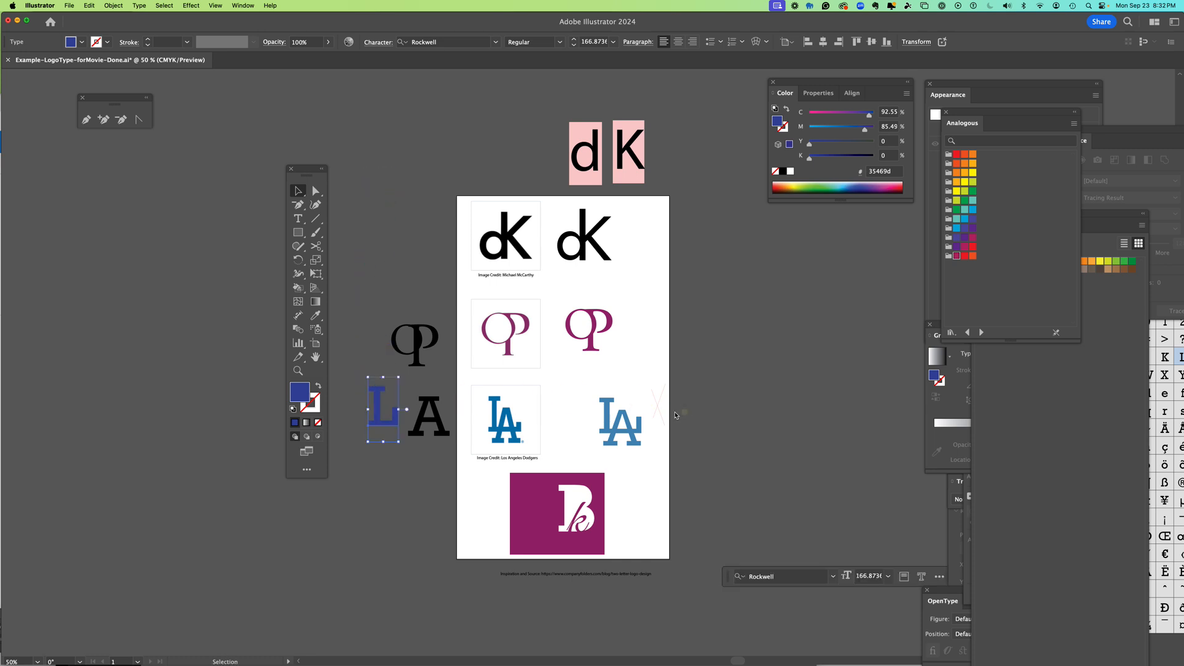
click(615, 429)
drag(622, 435, 587, 433)
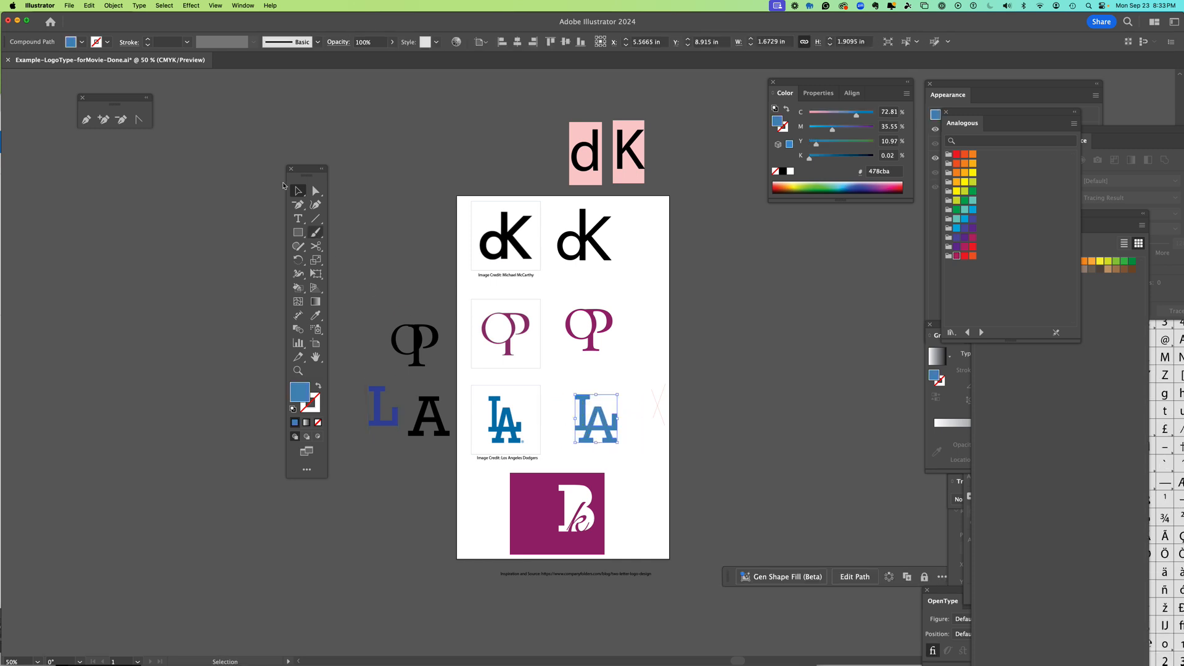
- Show the anchor points of the light-blue LA logo and view the variants of the Direct Selection tool
click(315, 191)
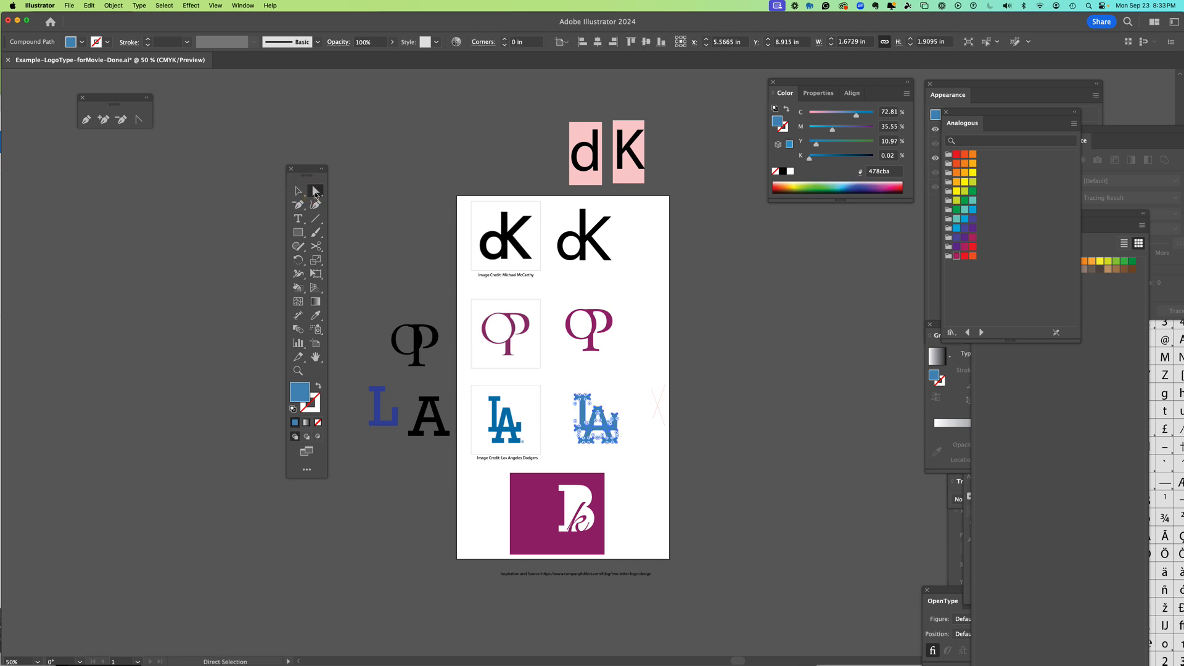
click(315, 194)
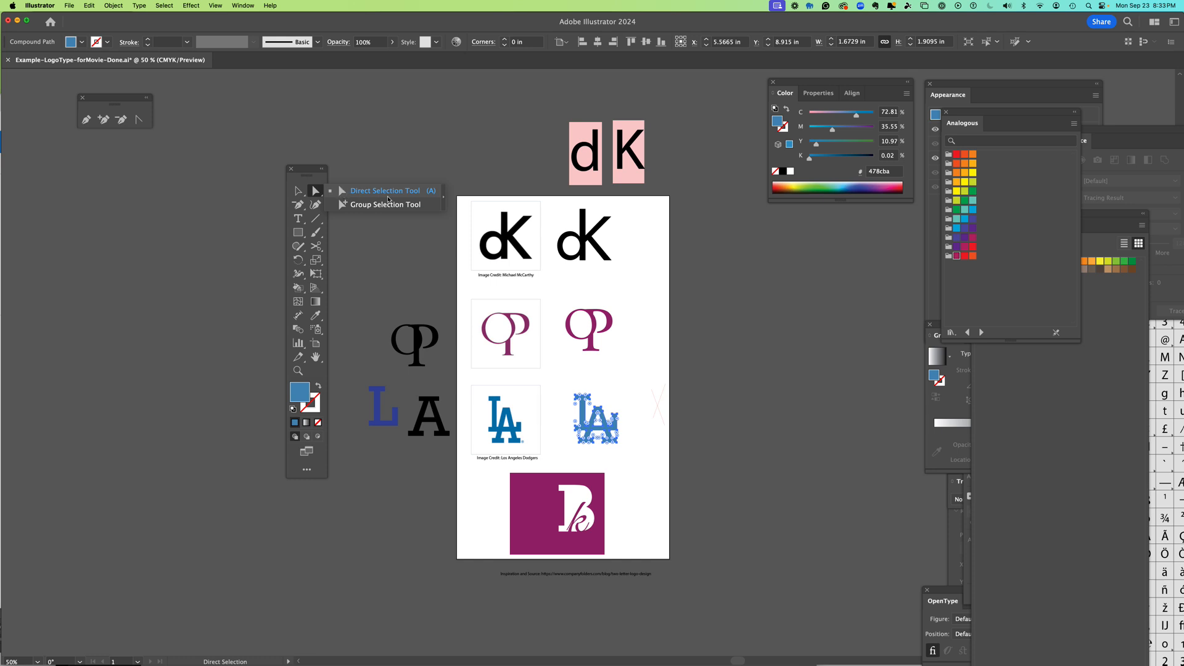
click(659, 302)
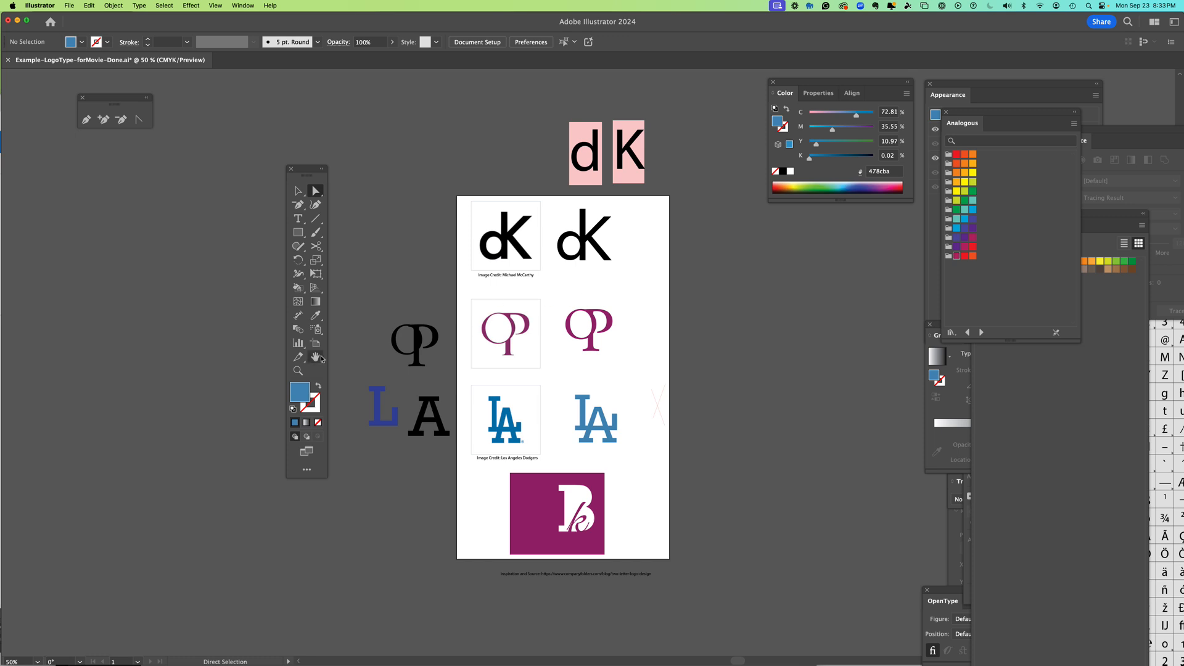
- Direct-select anchor points of the upturned serif at the light-blue LA logo's right end and nudge them slightly left
click(297, 371)
click(604, 434)
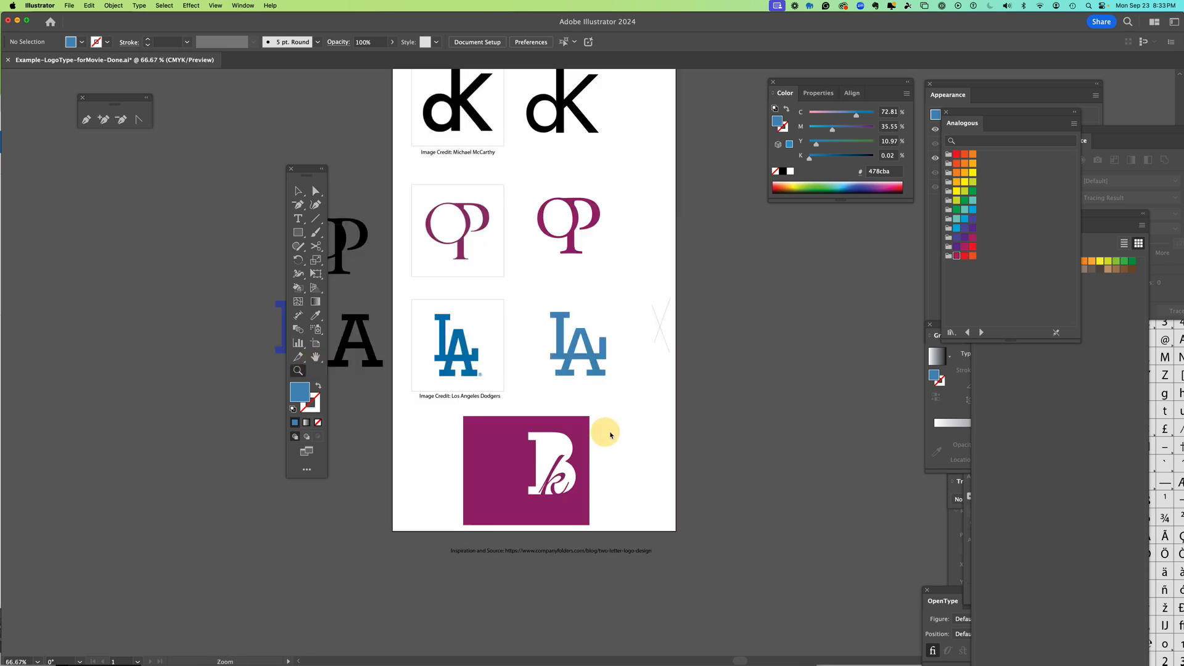
click(582, 367)
click(603, 359)
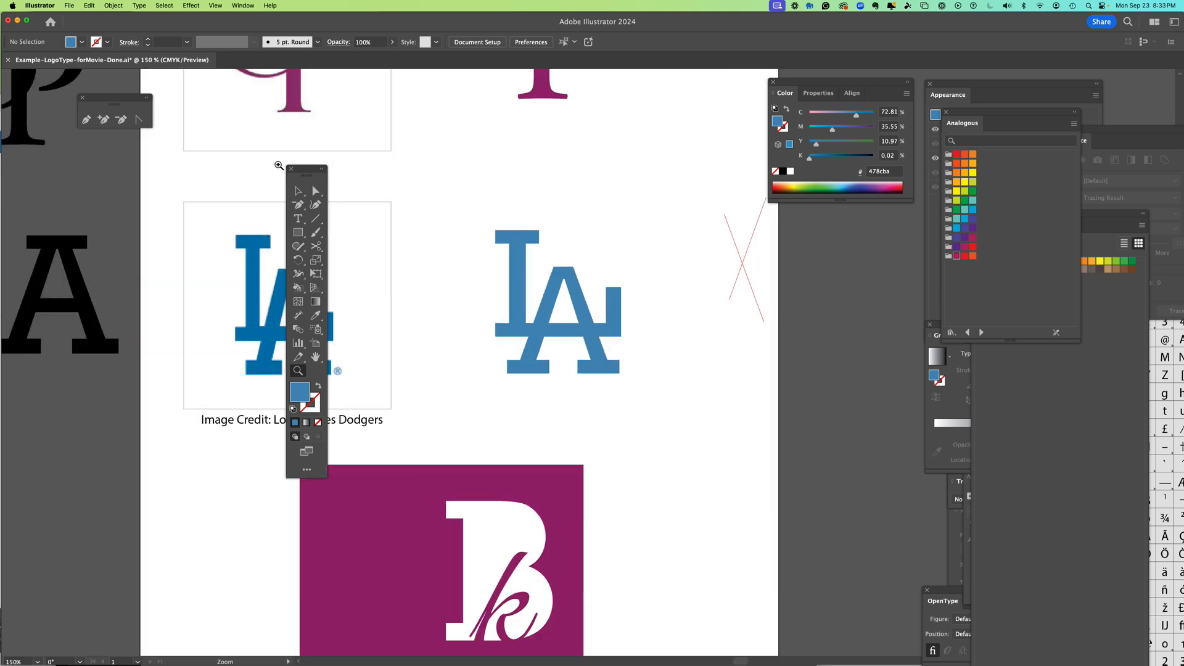
click(315, 191)
click(622, 289)
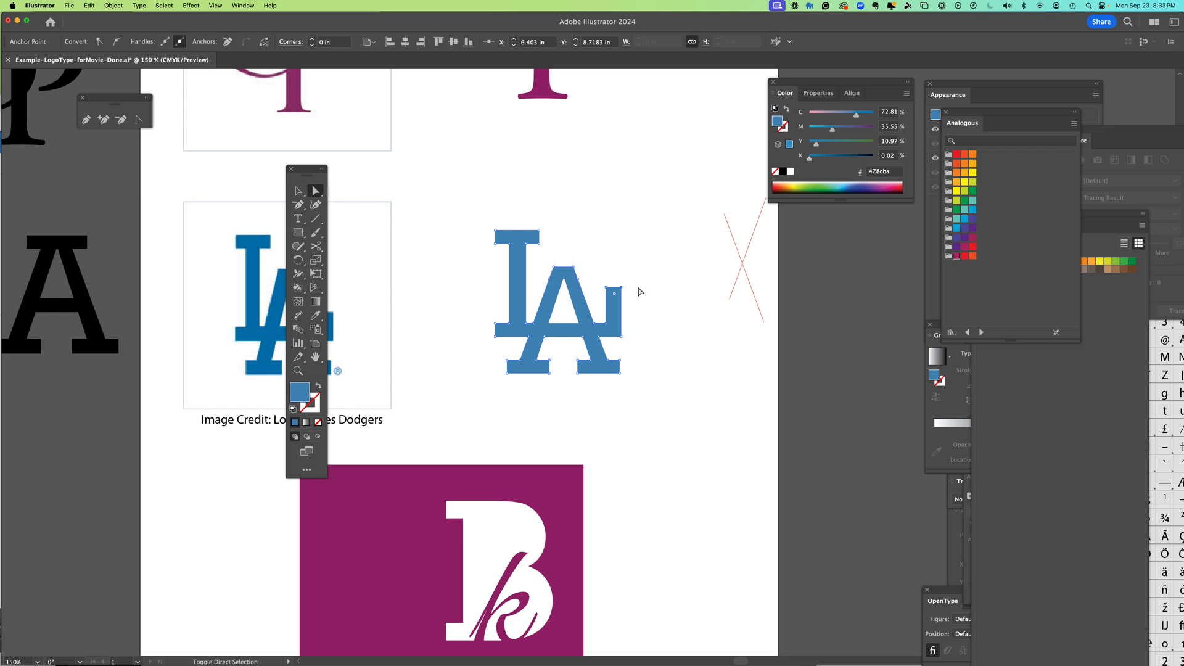
click(607, 286)
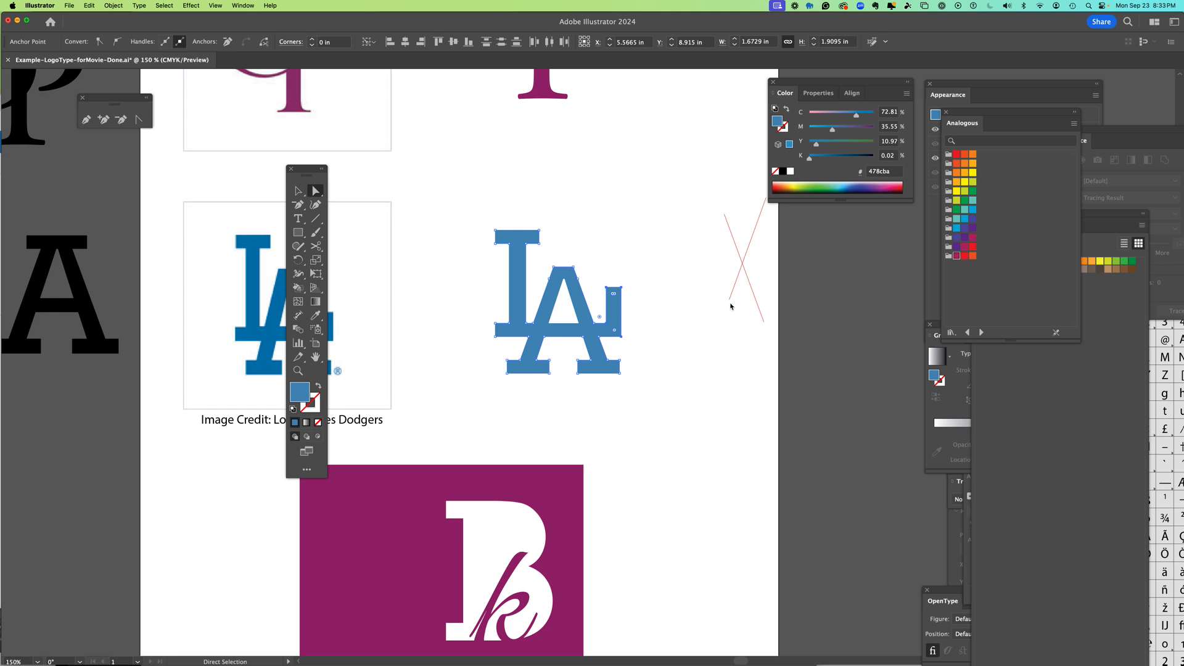
key(Right)
key(Right)
key(Right)
key(Left)
key(Left)
key(Left)
key(Left)
click(683, 222)
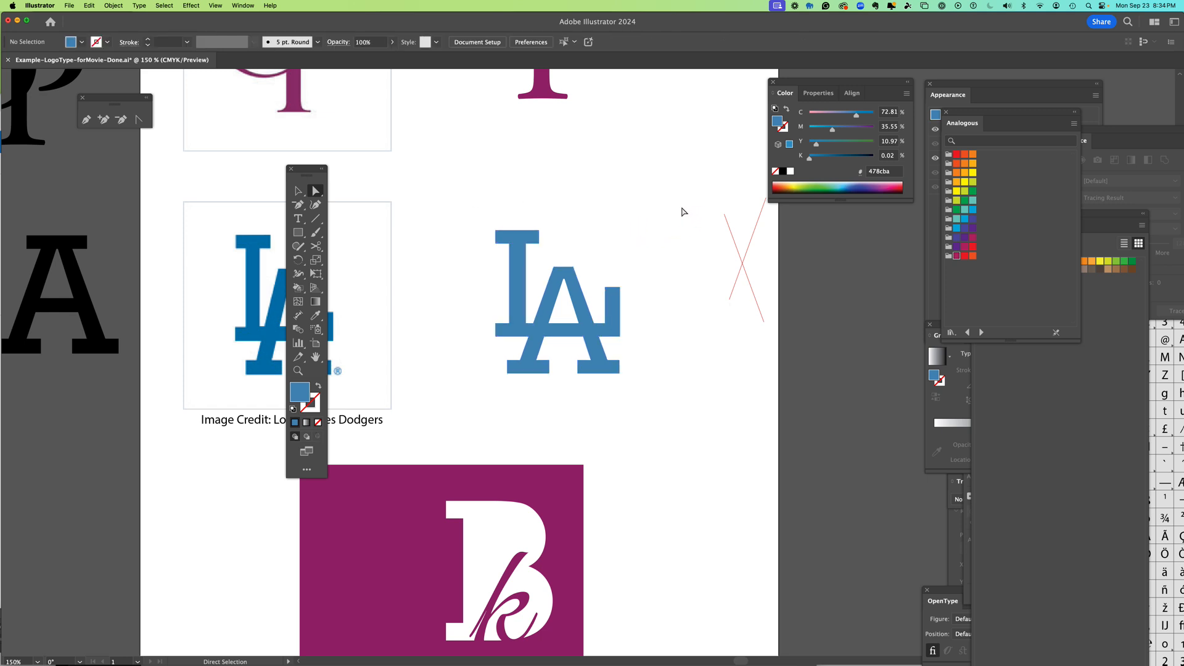
- Select the whole light-blue LA logo and convert its fill colour to grayscale
key(v)
click(521, 240)
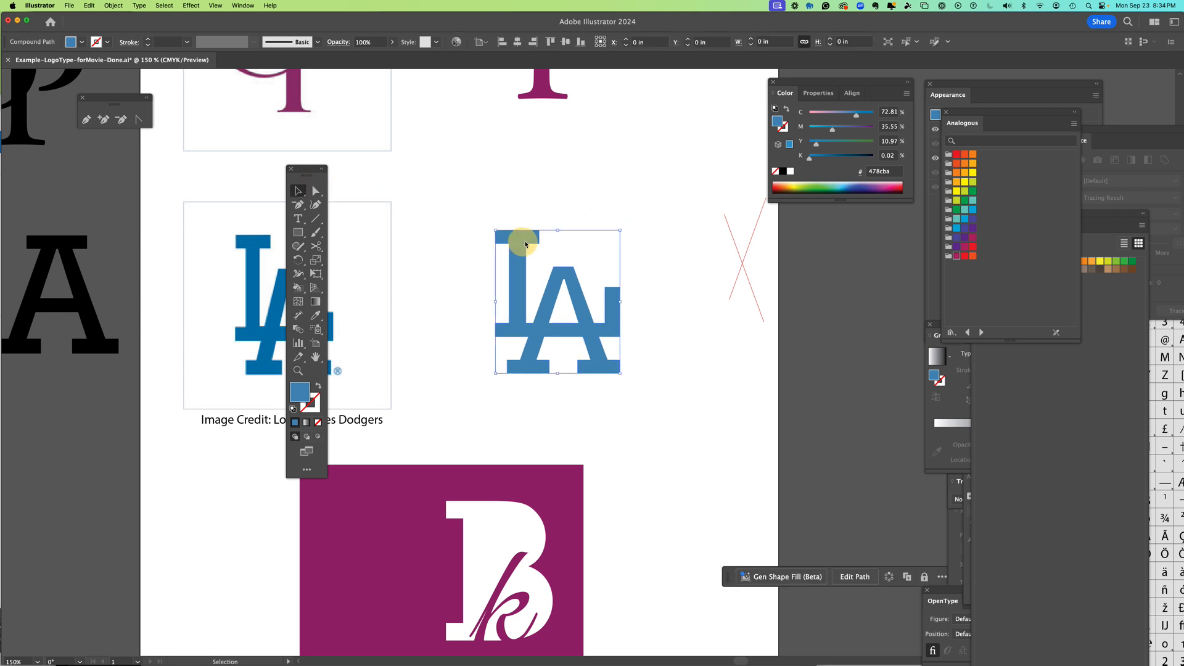
click(907, 93)
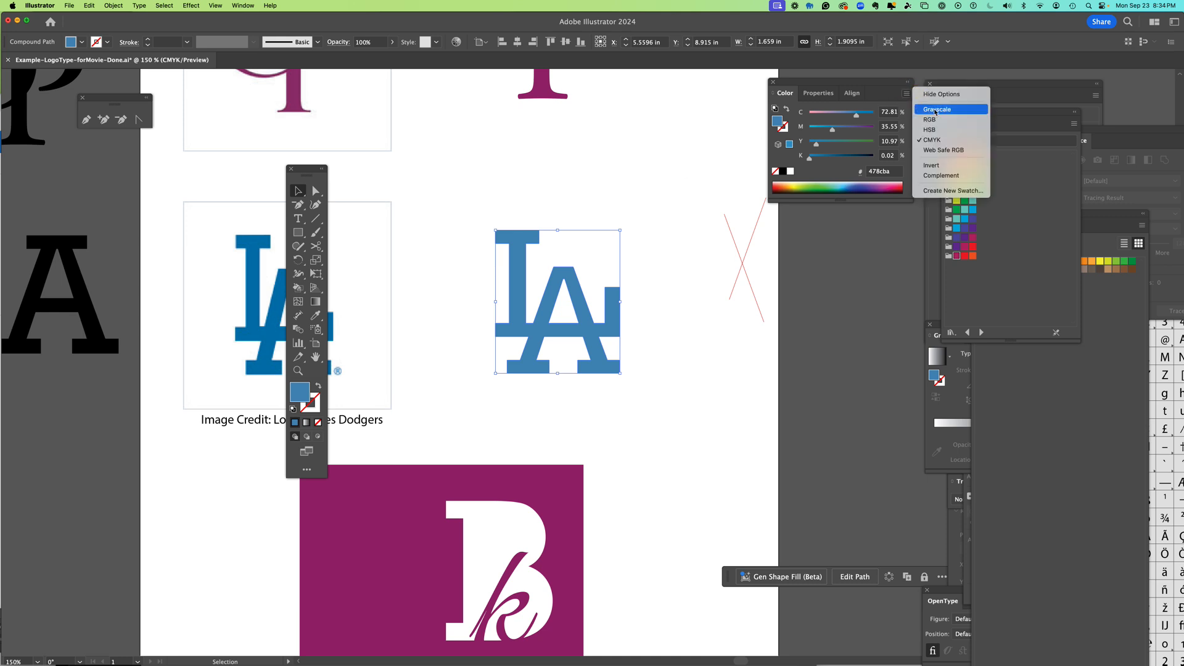
click(934, 108)
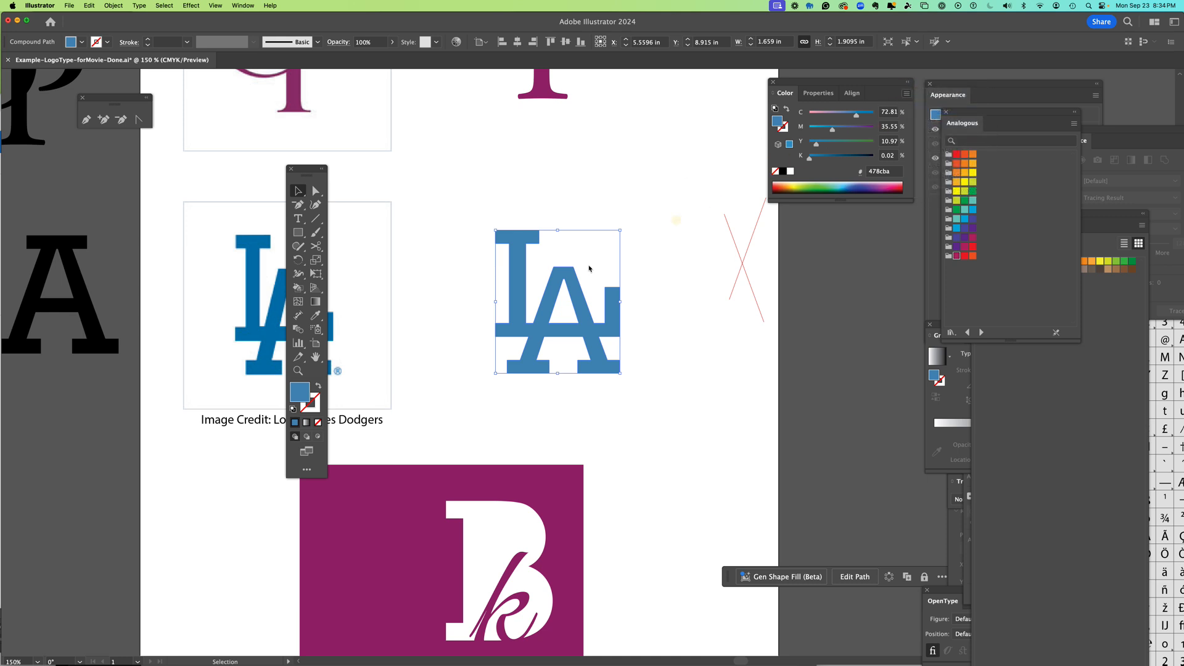
drag(522, 328, 498, 337)
- Choose bright green (#1fea3c) as the LA logo's fill in the Color Picker
double_click(301, 392)
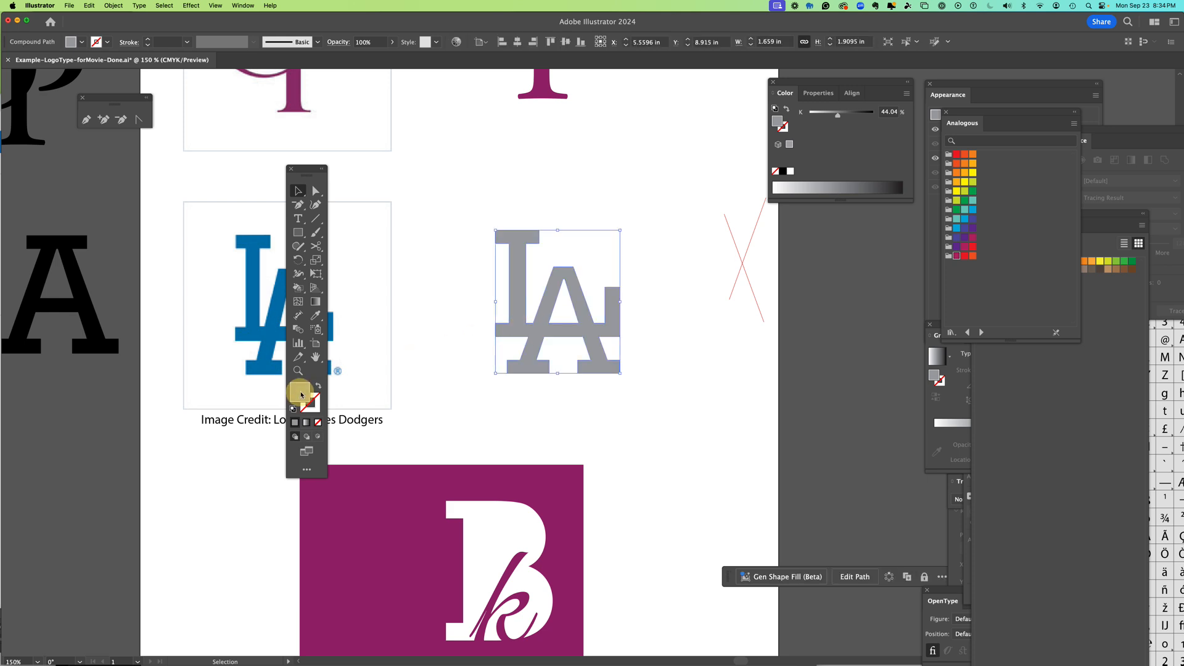
click(272, 312)
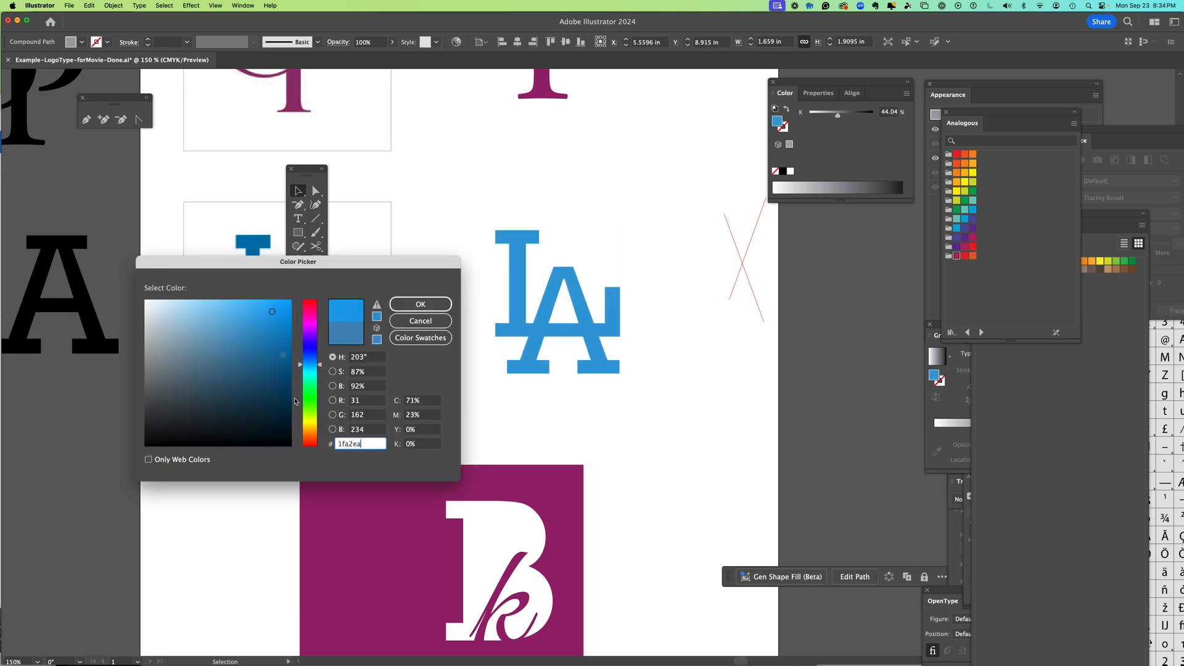
click(309, 394)
click(414, 308)
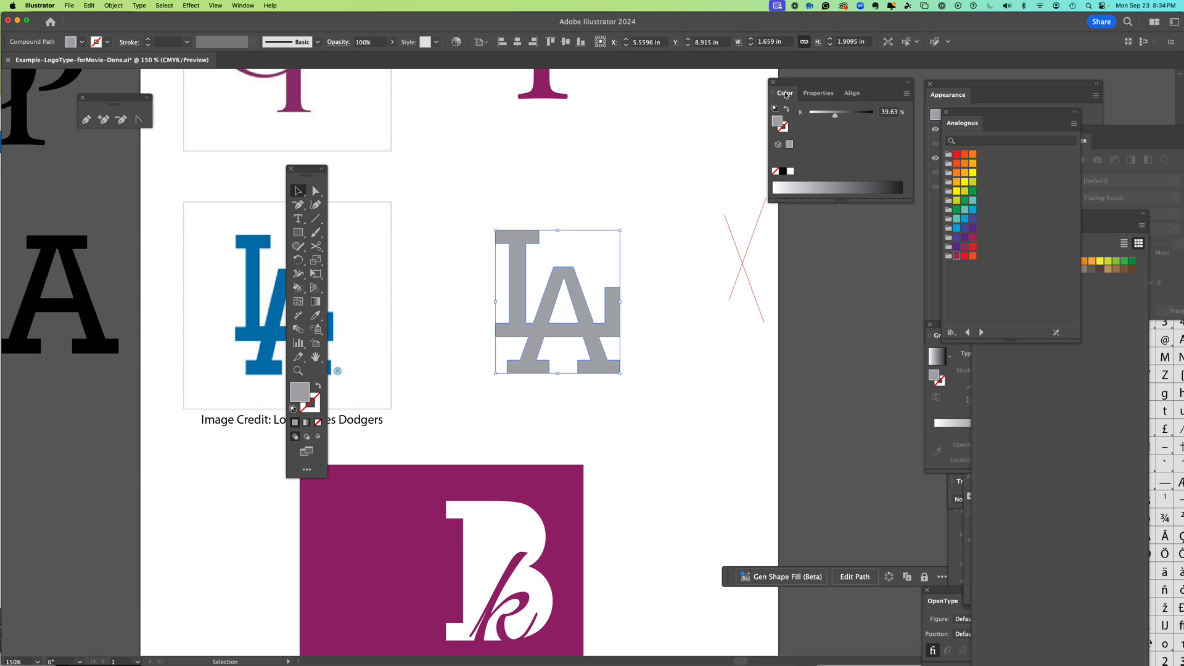
- Switch the LA logo's fill colour mode to RGB and deselect the logo
click(906, 94)
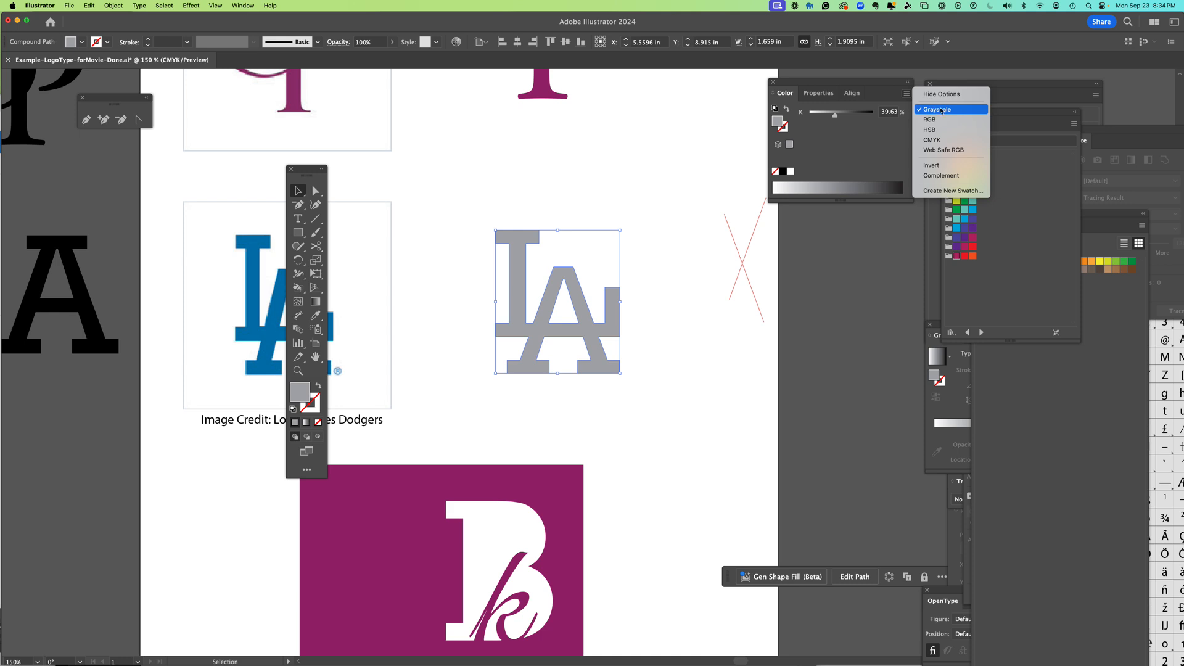
click(931, 122)
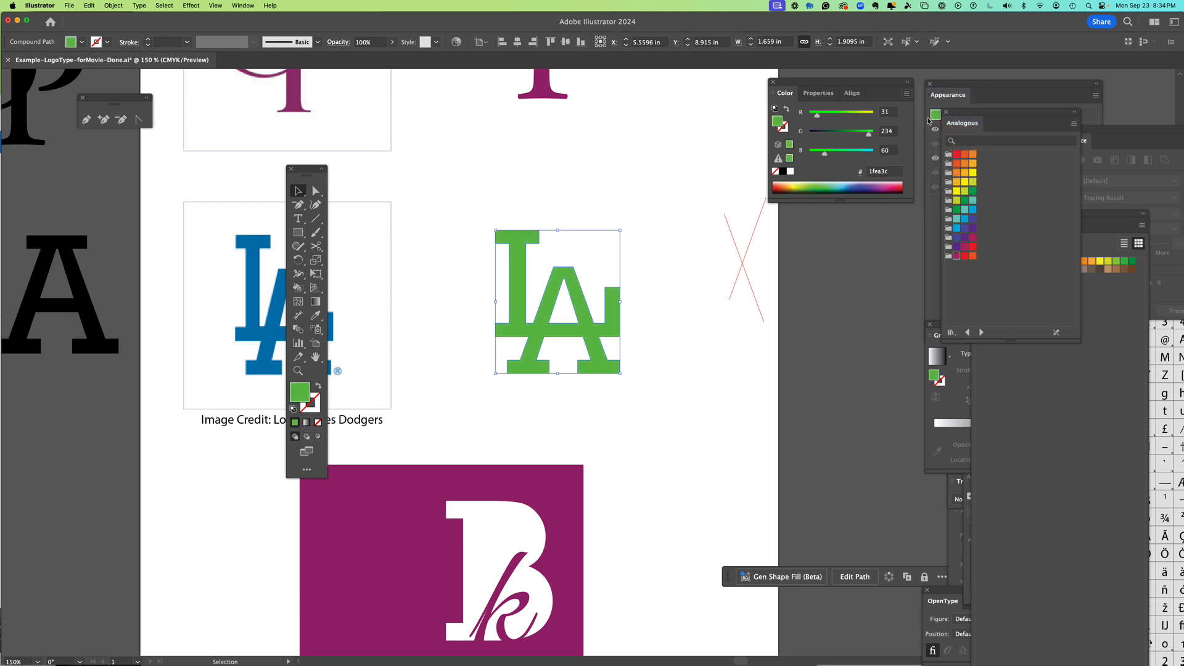
click(611, 197)
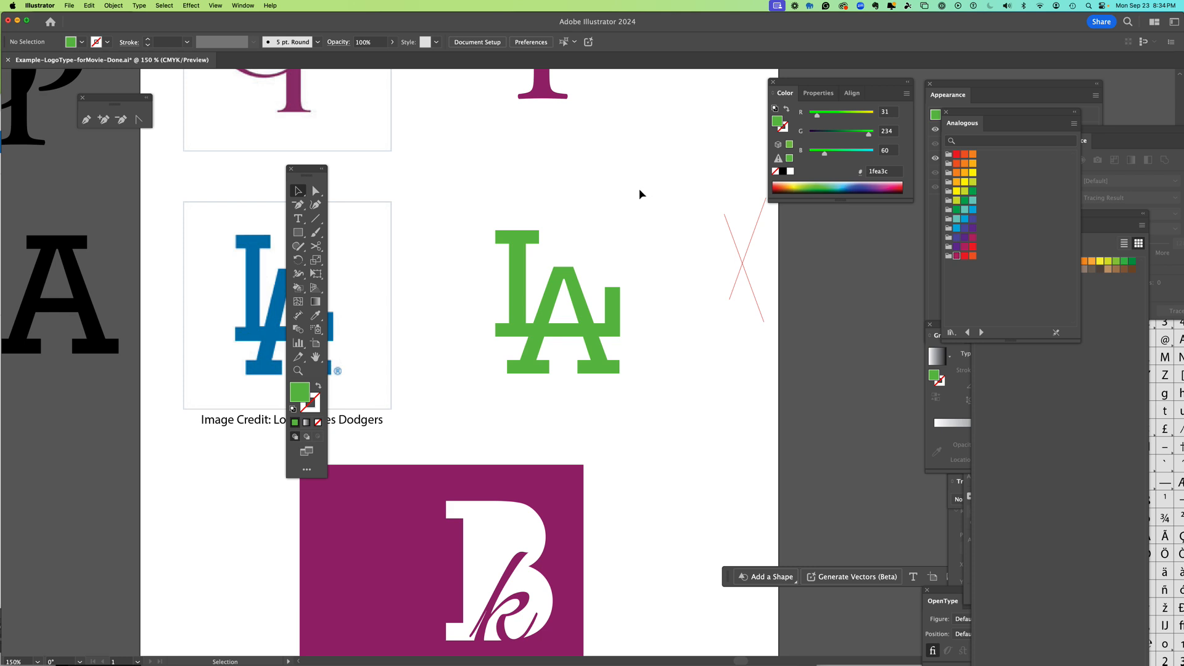
- Try out point type by adding the letter T above the green LA logo, and delete it
click(298, 220)
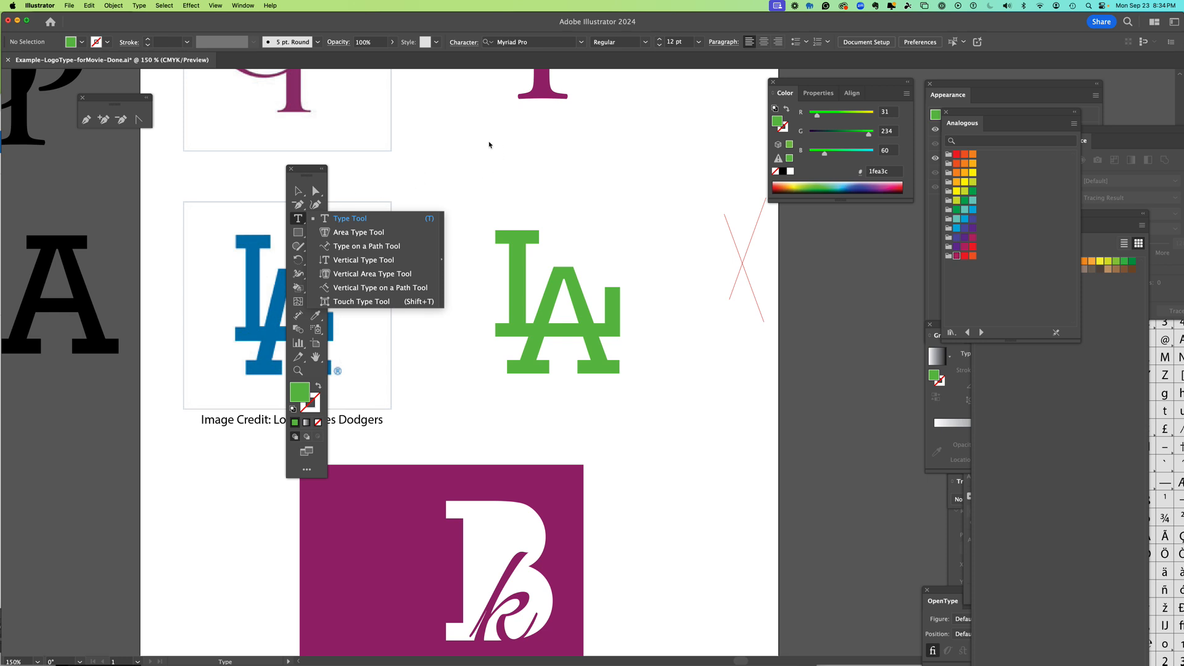
click(505, 159)
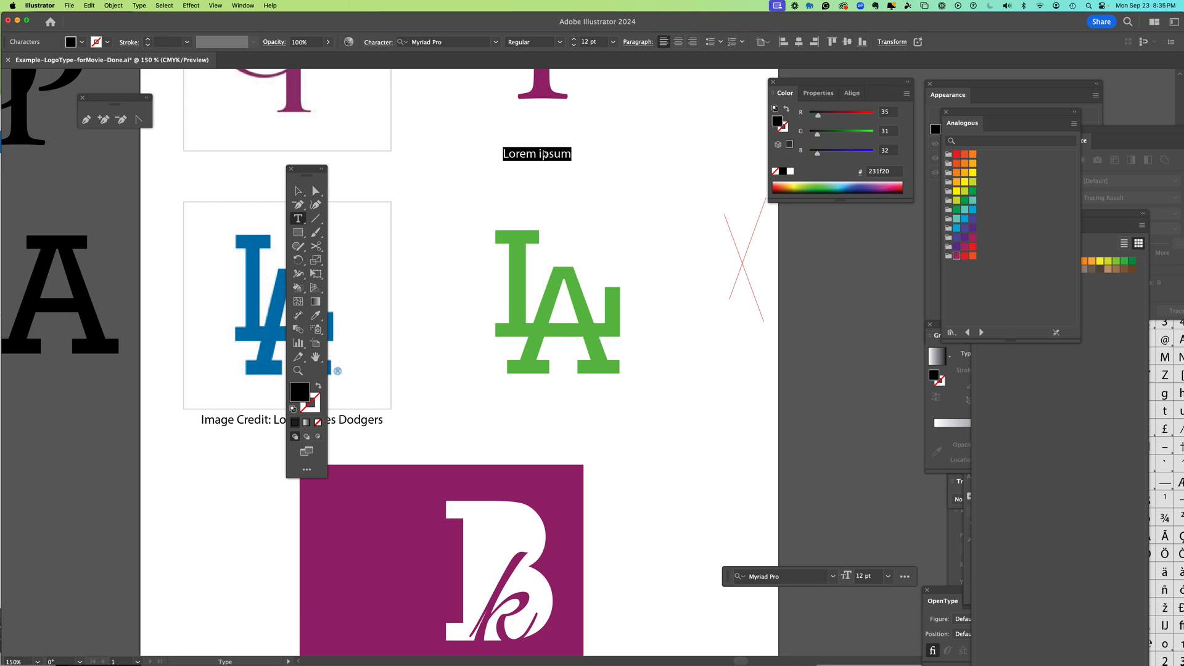
text(T)
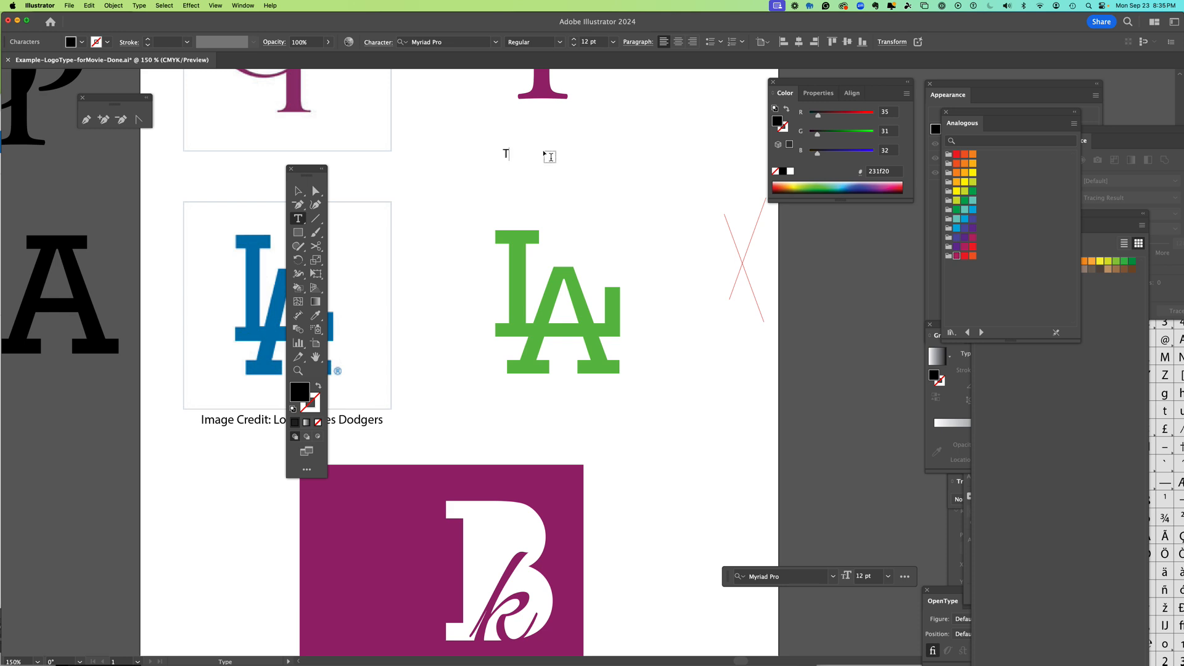
click(297, 190)
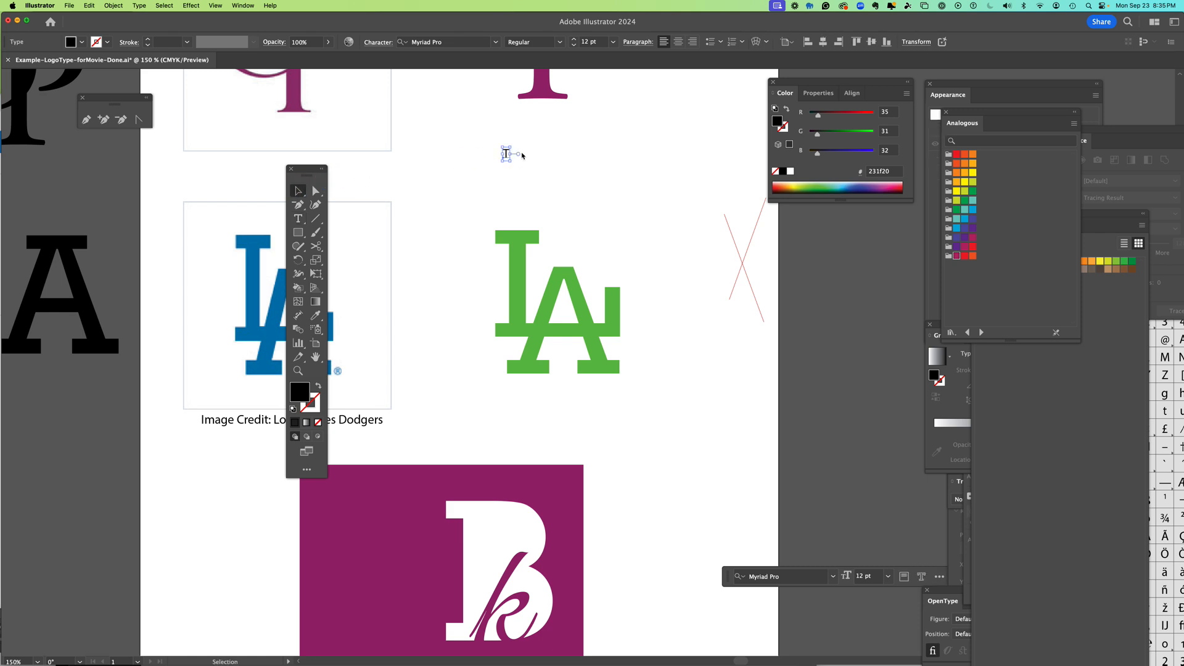
key(Delete)
- Try out area type by drawing a small text box above the green LA logo, and delete it
click(298, 218)
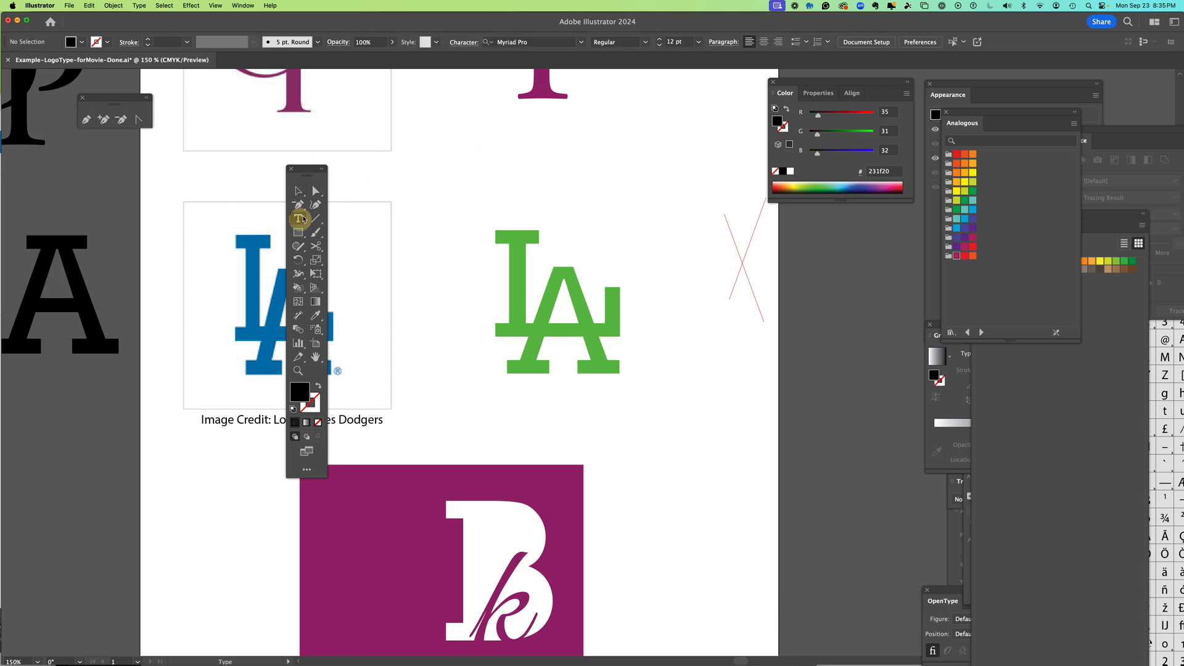
drag(486, 143, 540, 172)
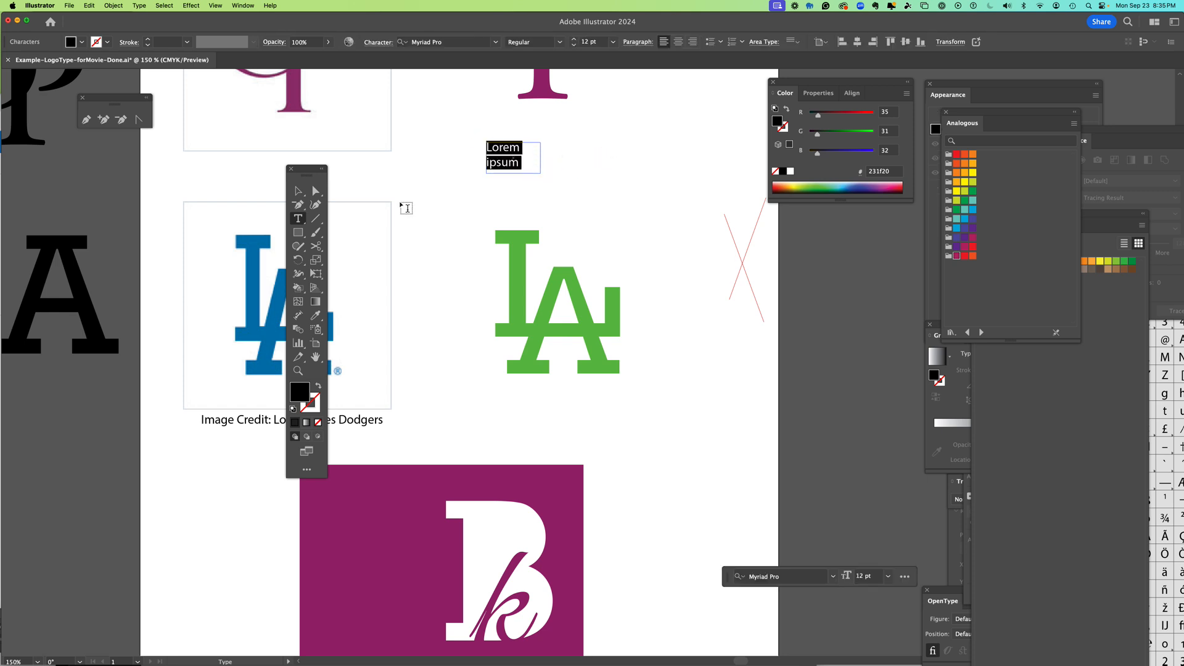
click(298, 190)
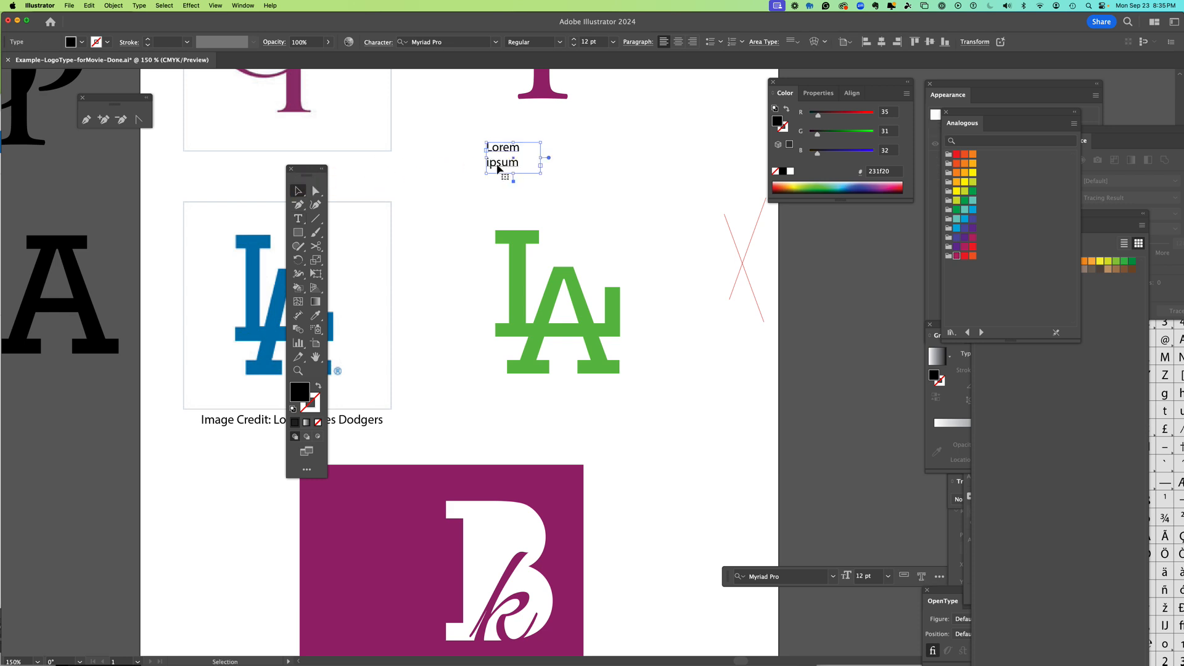
key(Delete)
- Add the letter T as point type above the green LA logo and select it as an object
click(297, 218)
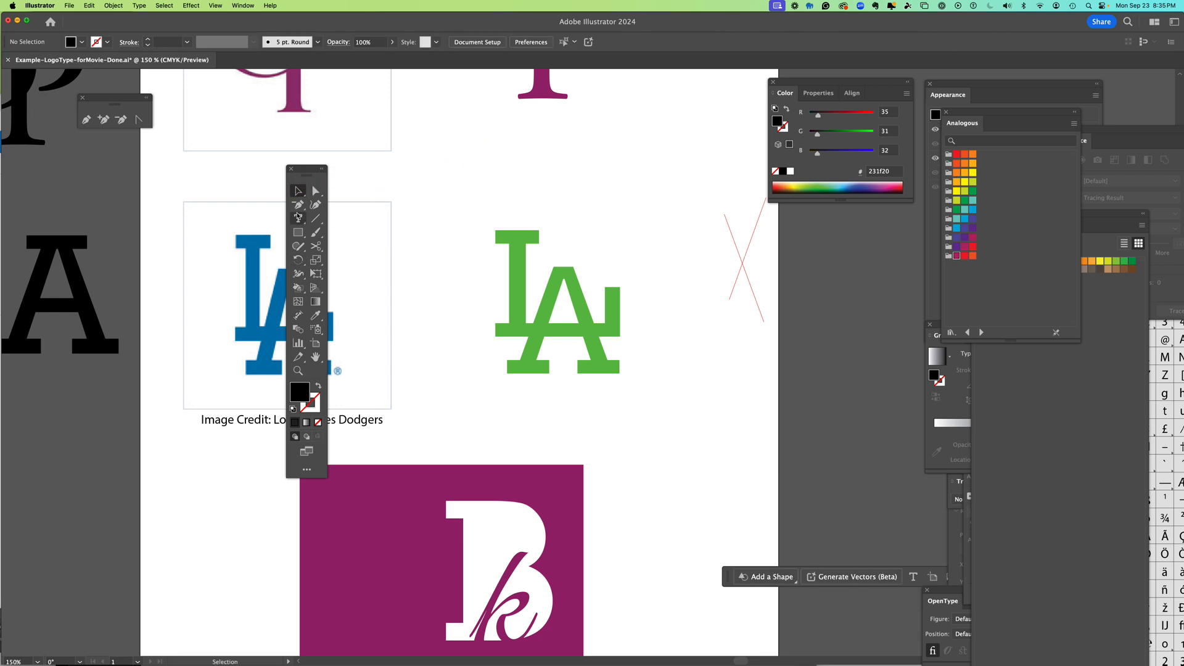
click(502, 162)
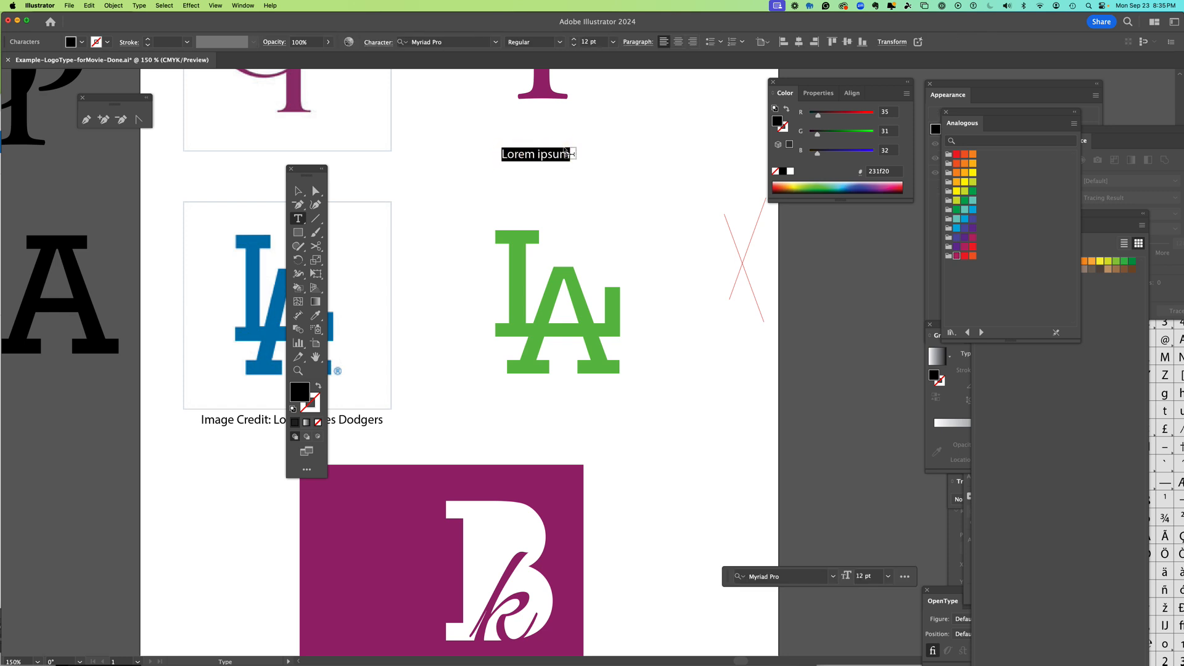
text(T)
click(297, 192)
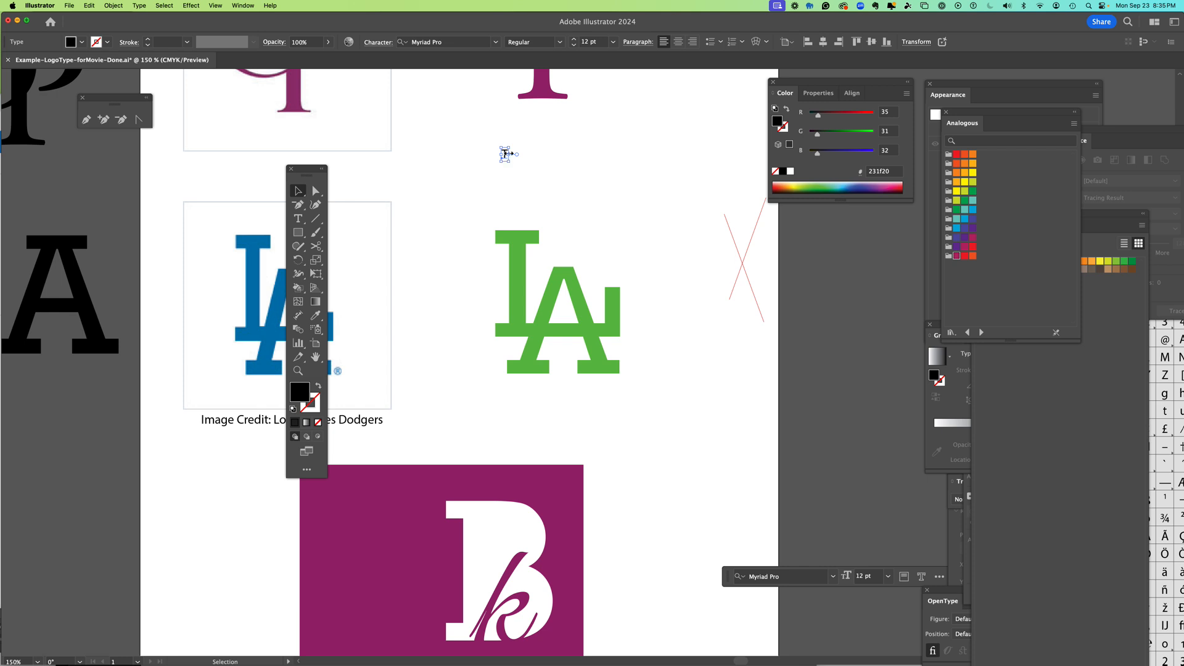
- Set the letter T in Rockwell Regular at 200 pt
click(442, 44)
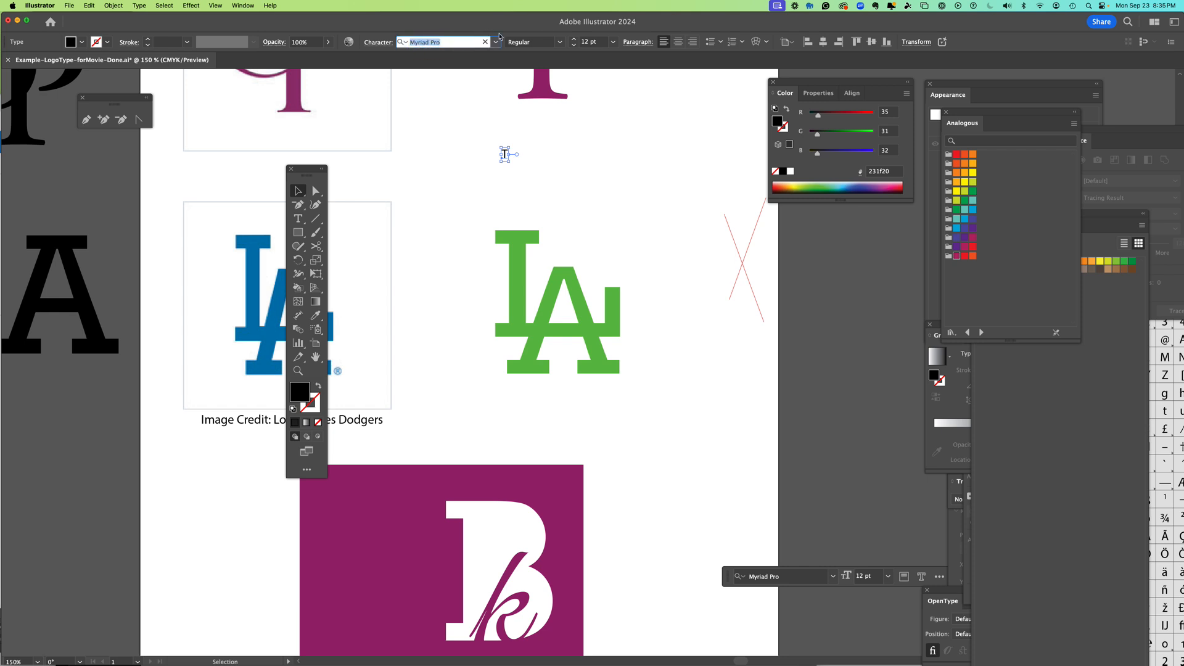
text(Rockwell)
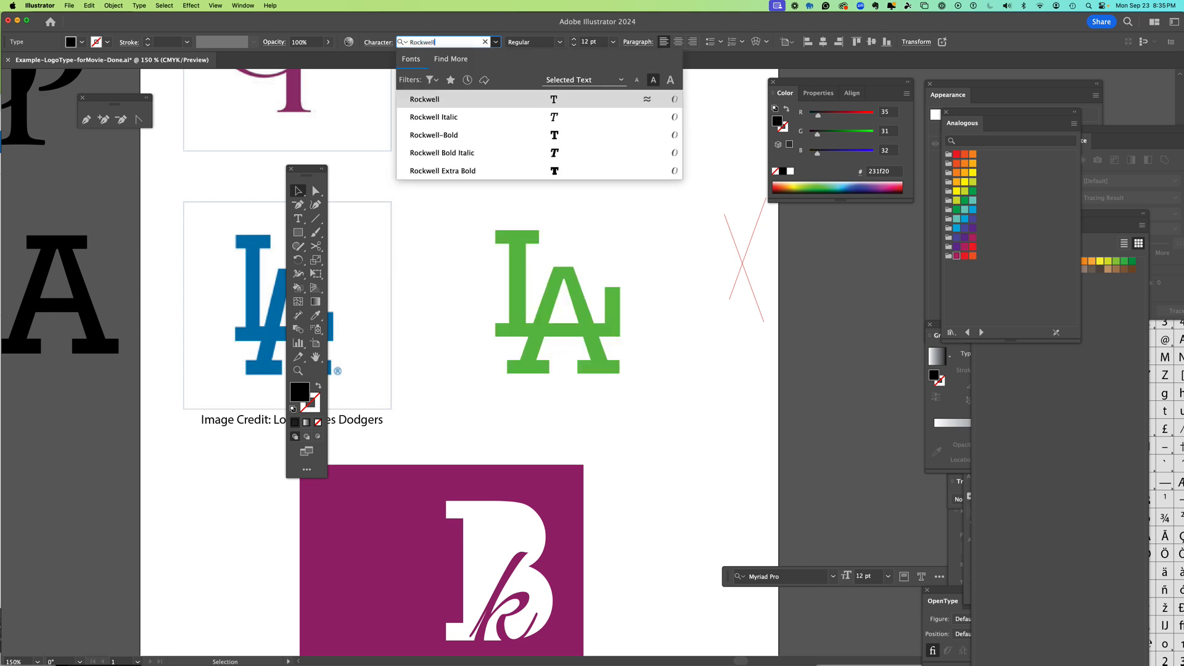
key(Return)
click(587, 42)
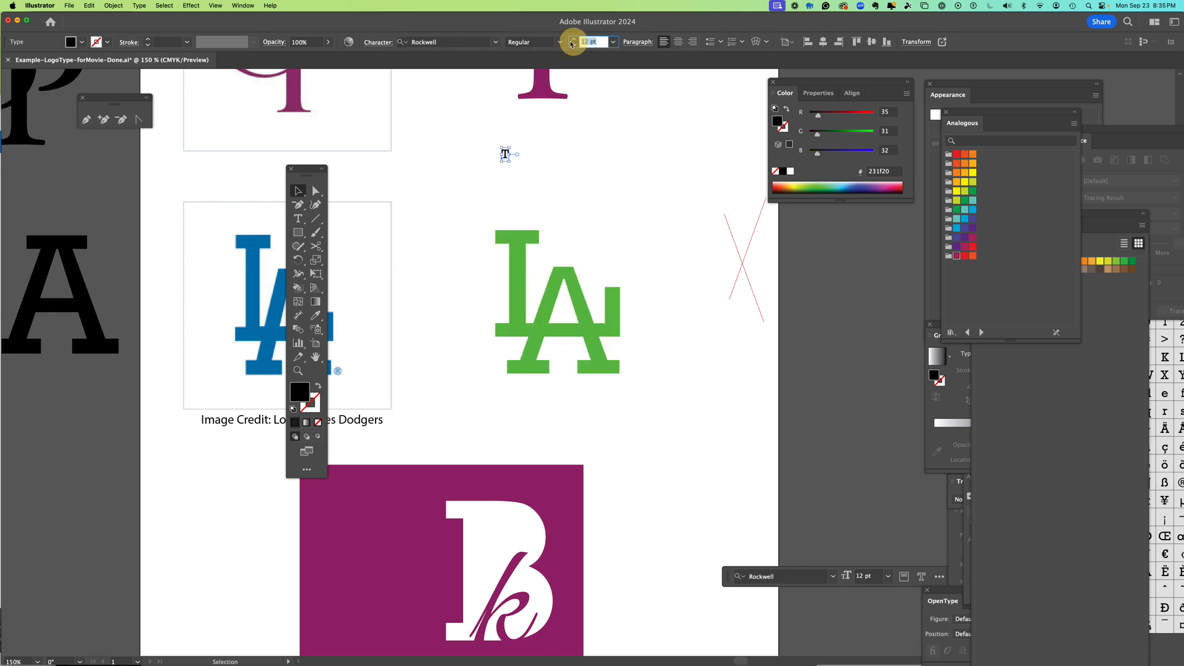
text(200)
key(Return)
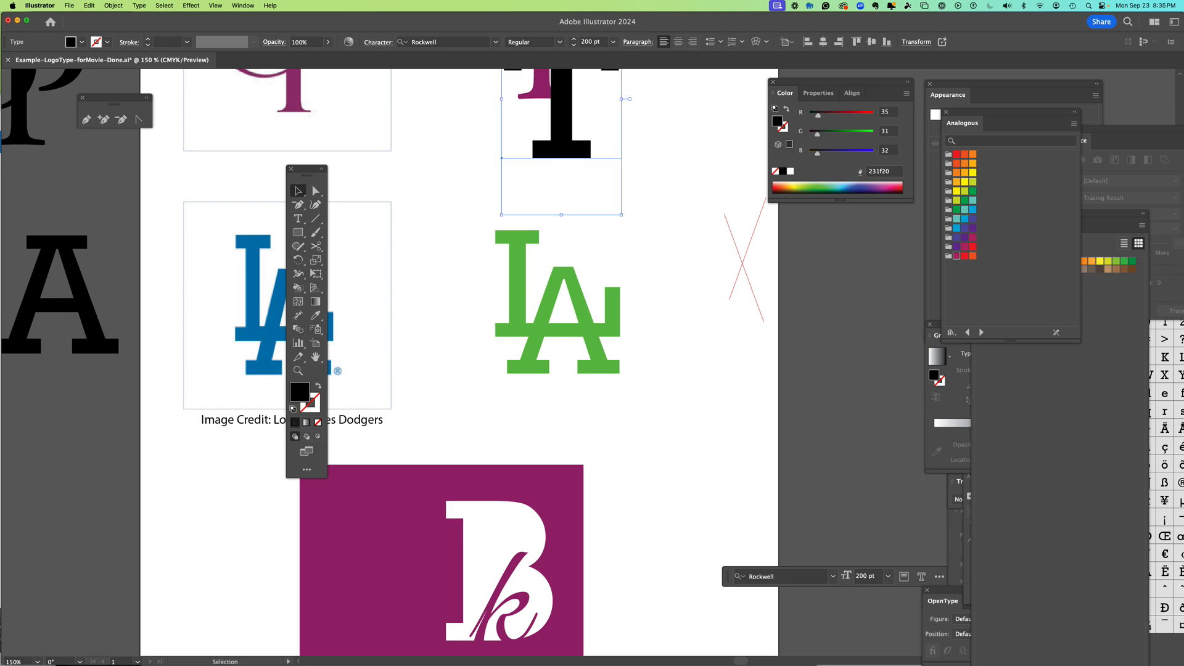
- Move the T into the space between the two LA logos and scale it down slightly to about 196 pt
click(559, 159)
drag(559, 159, 434, 271)
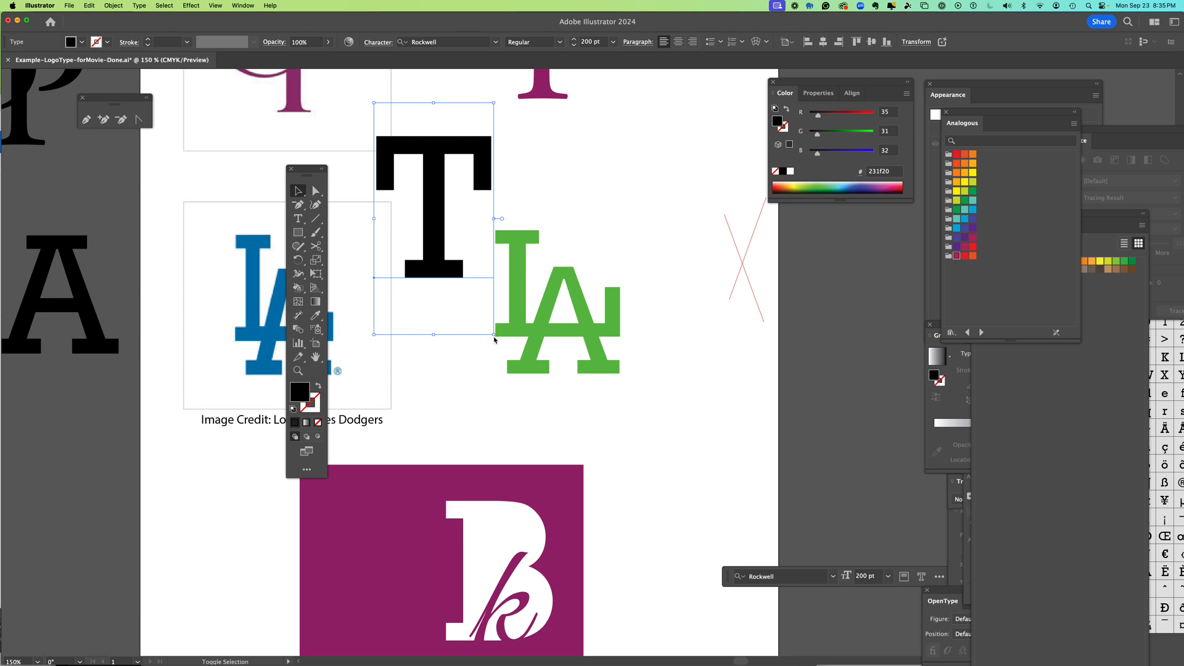
drag(494, 335, 491, 426)
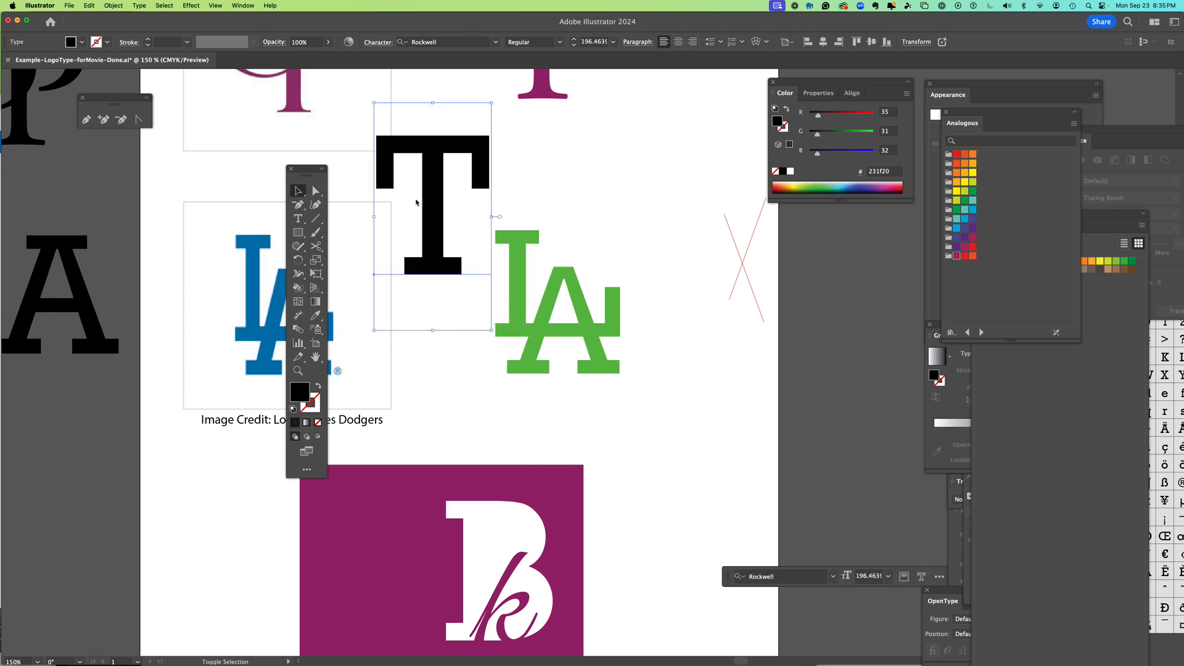
drag(425, 193, 439, 193)
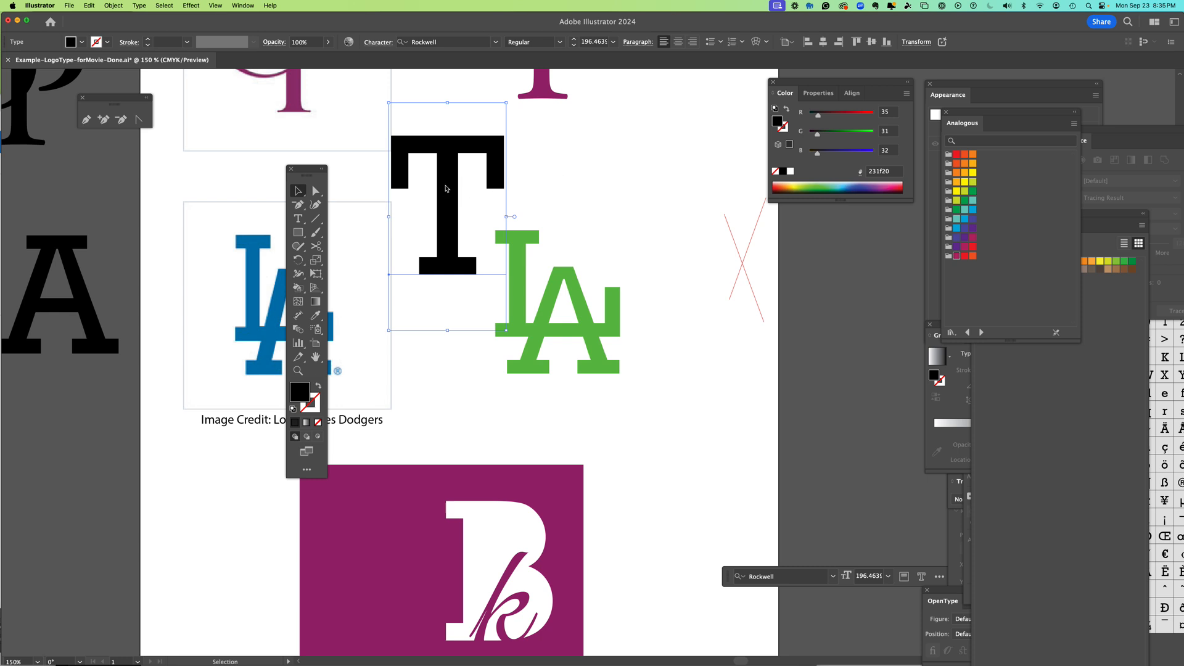
- Convert the T to outlines, show its anchor points with the Direct Selection tool, and deselect it
click(138, 5)
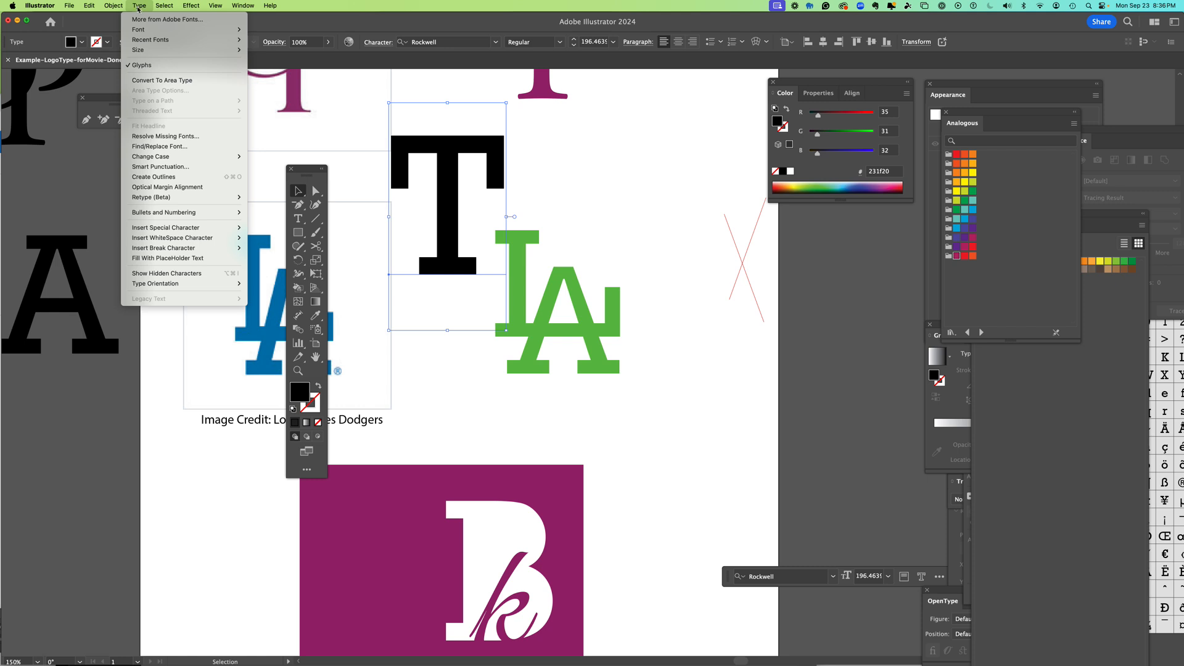
click(155, 179)
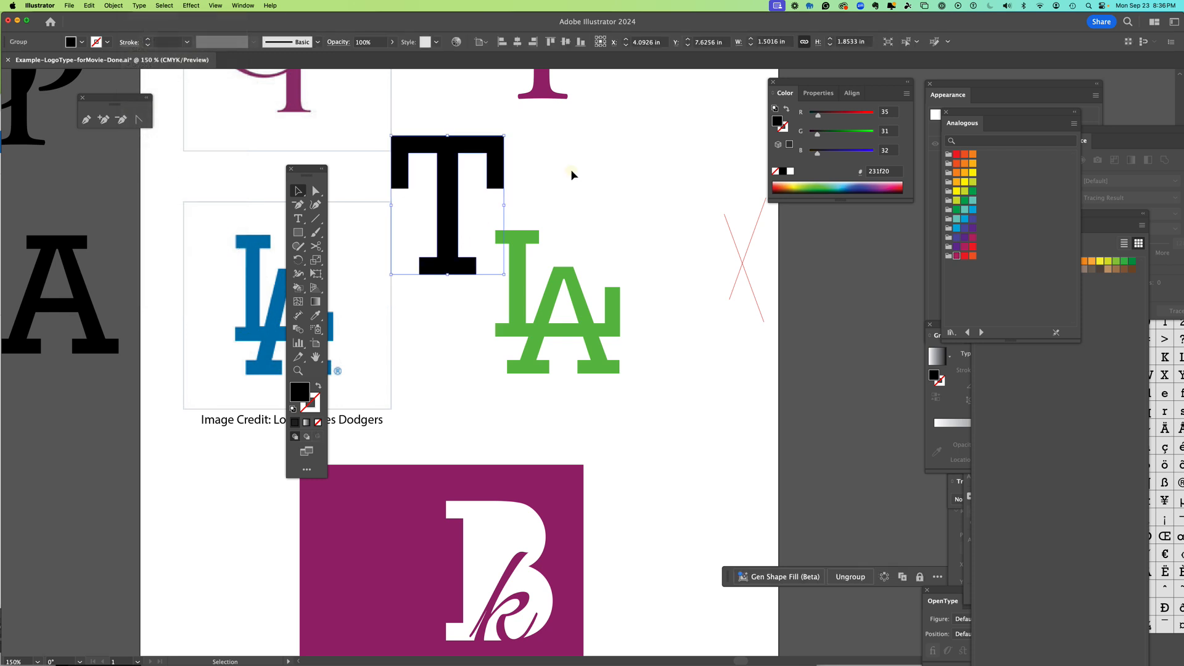
click(315, 191)
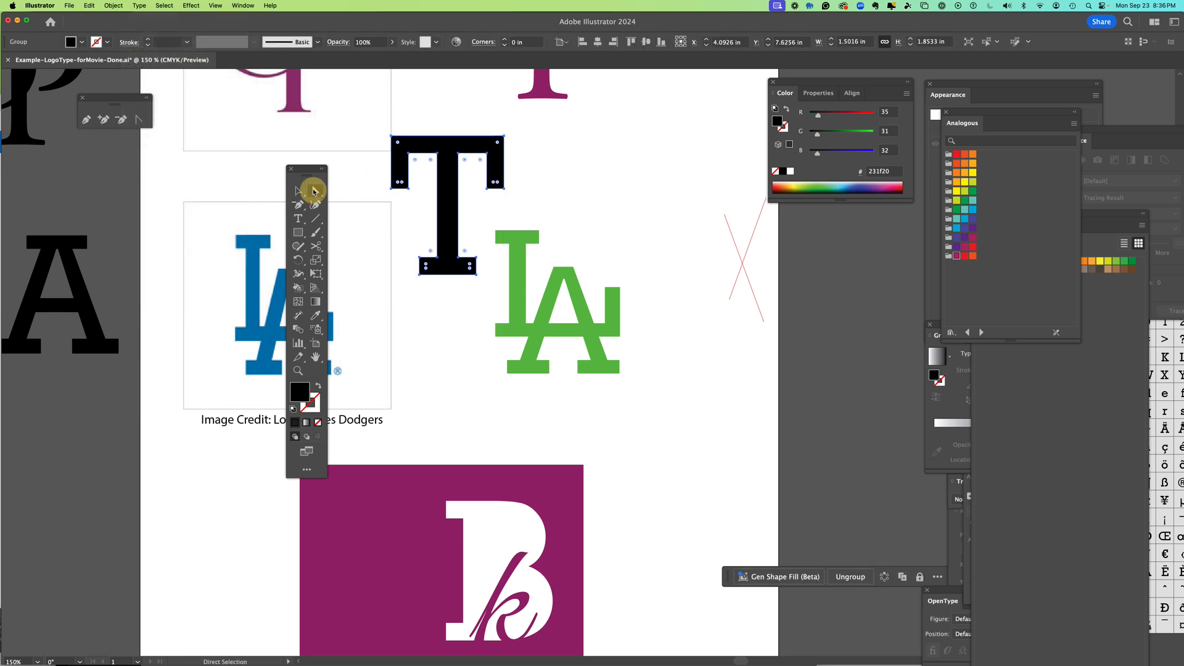
click(568, 151)
- Check which Type commands are available for the outlined T, and move the letter slightly up and to the right
click(297, 218)
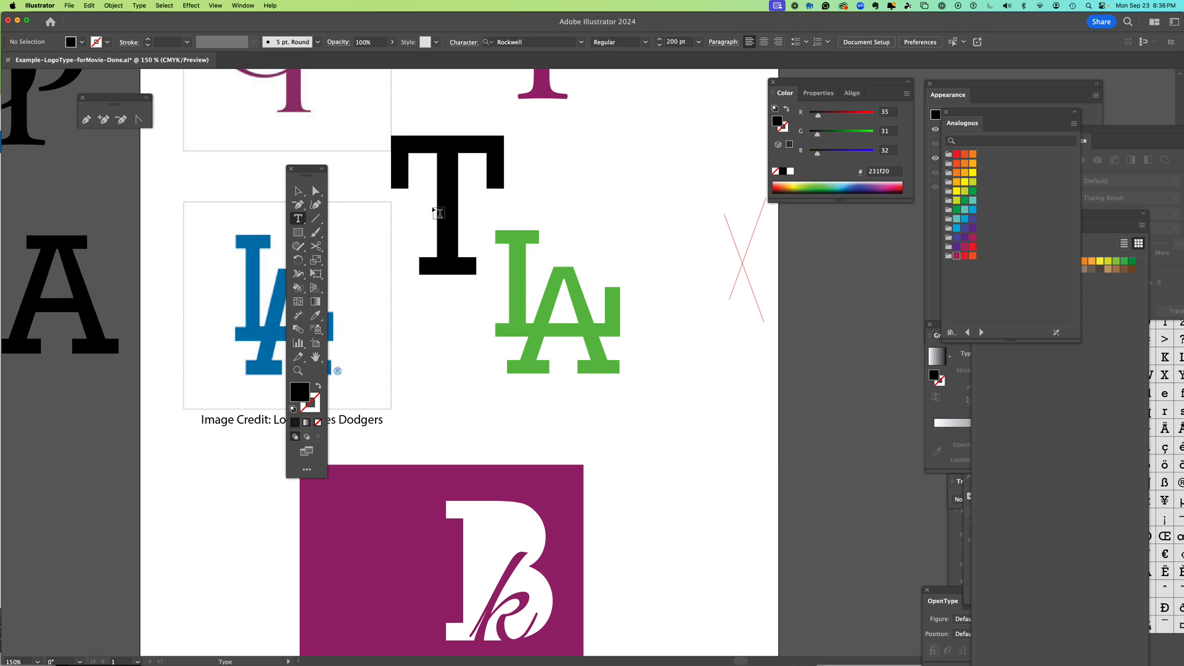
click(298, 197)
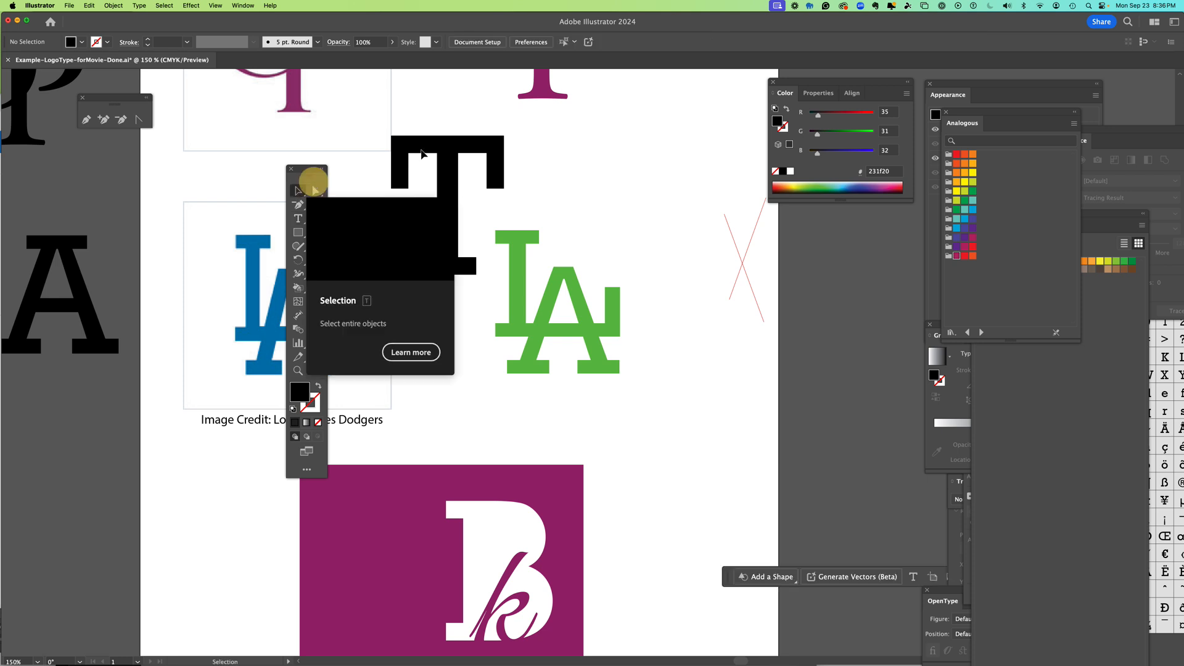
click(455, 145)
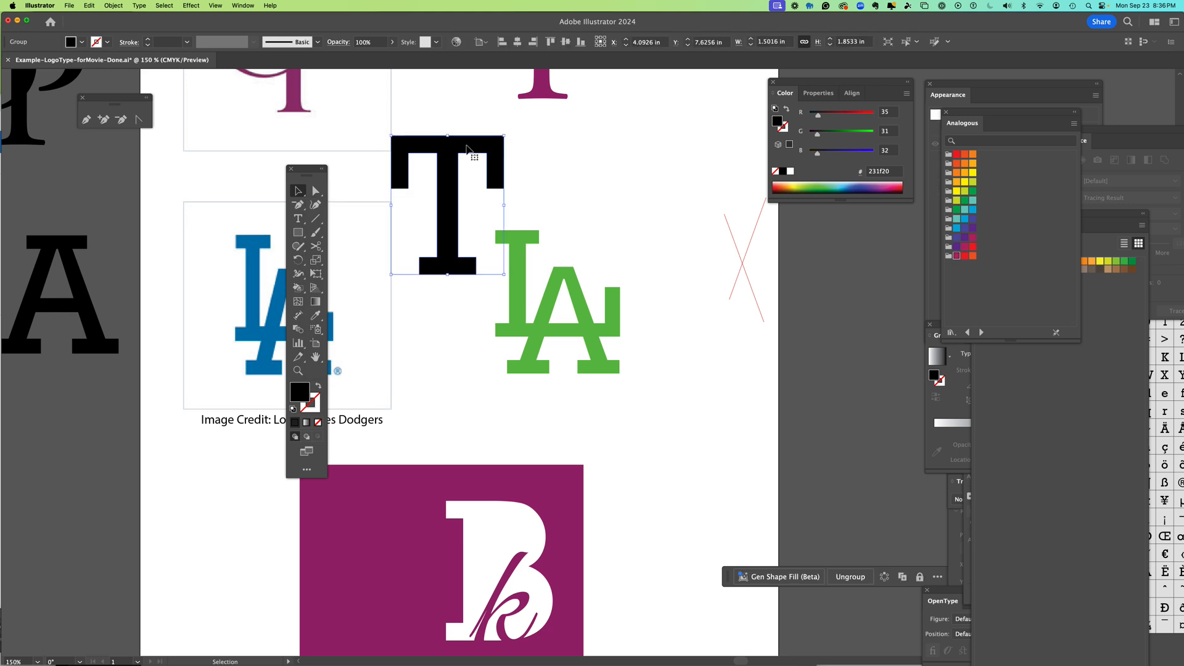
click(139, 6)
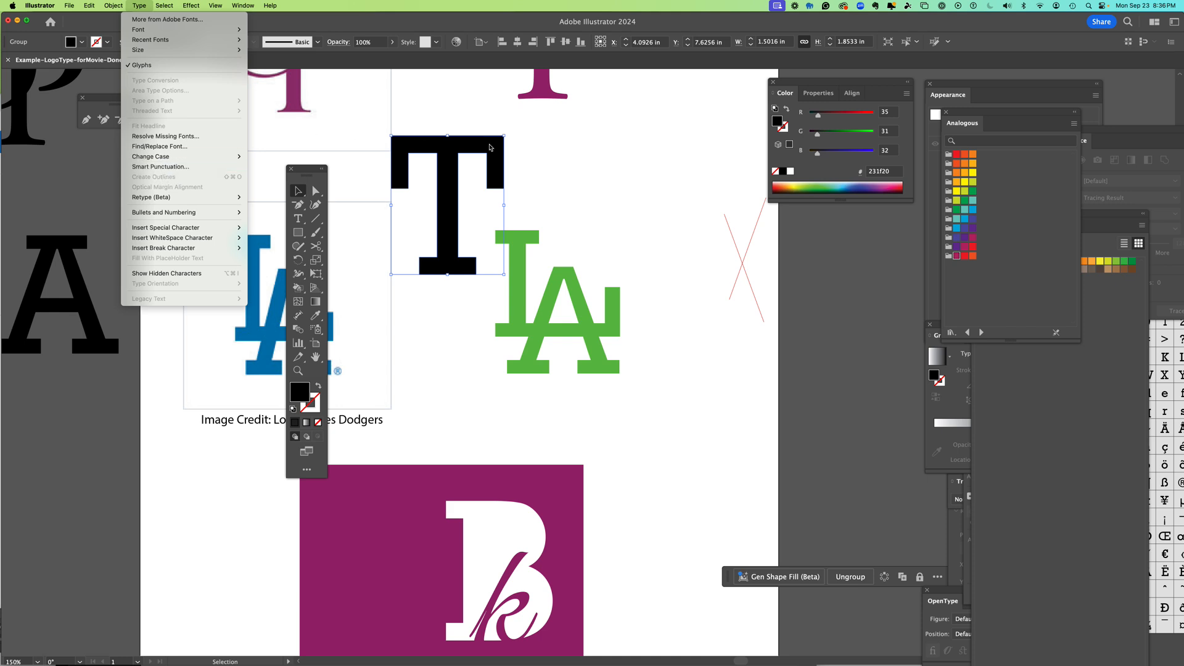
click(535, 142)
click(524, 144)
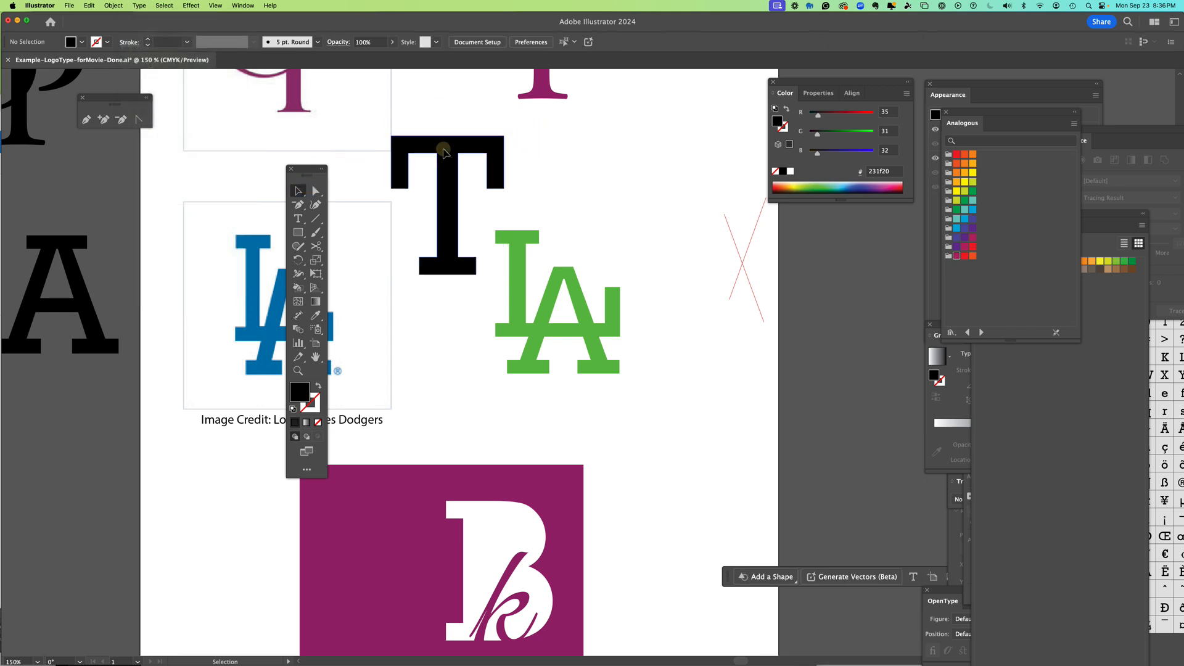
drag(436, 154, 444, 151)
click(547, 137)
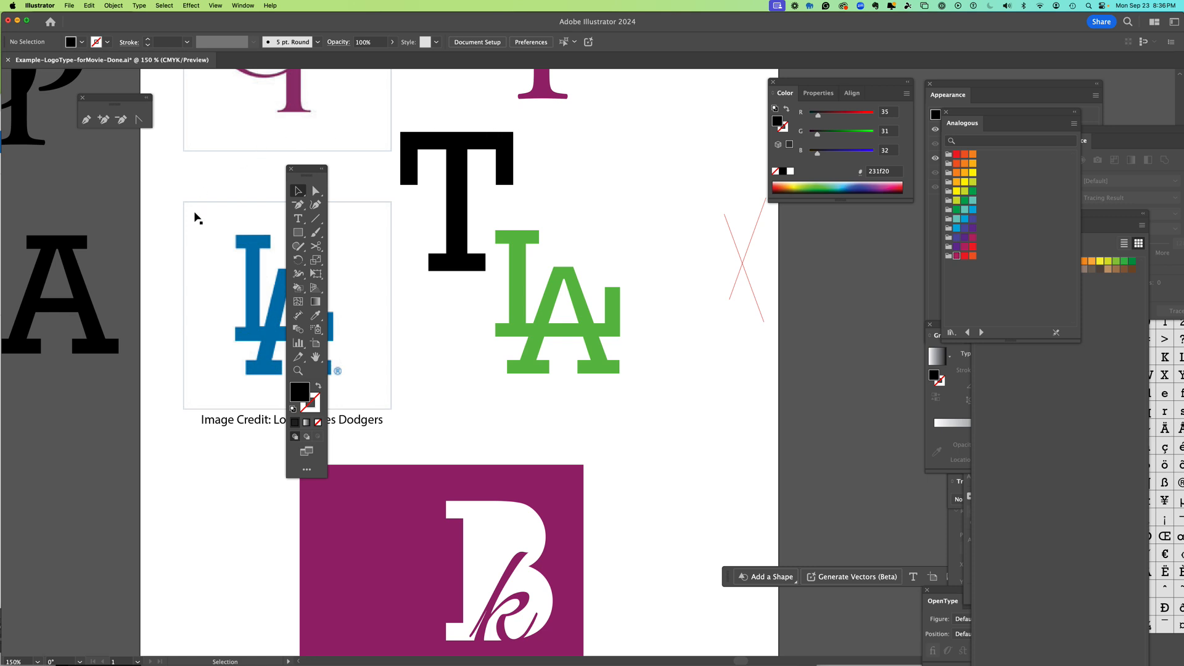
- Set the fill colour to dark red (#8c304a) in the Color Picker with nothing selected
double_click(300, 392)
text(8c304a)
click(421, 304)
- Display the Pathfinder shape modes
click(113, 6)
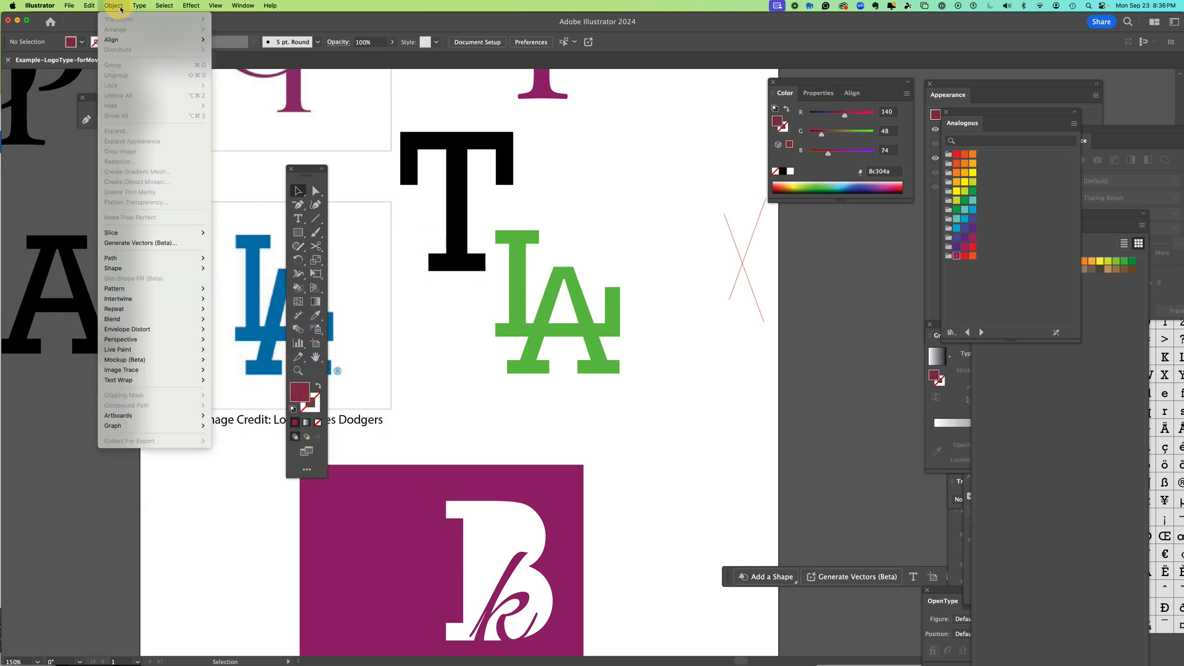
mouse_move(189, 4)
mouse_move(247, 5)
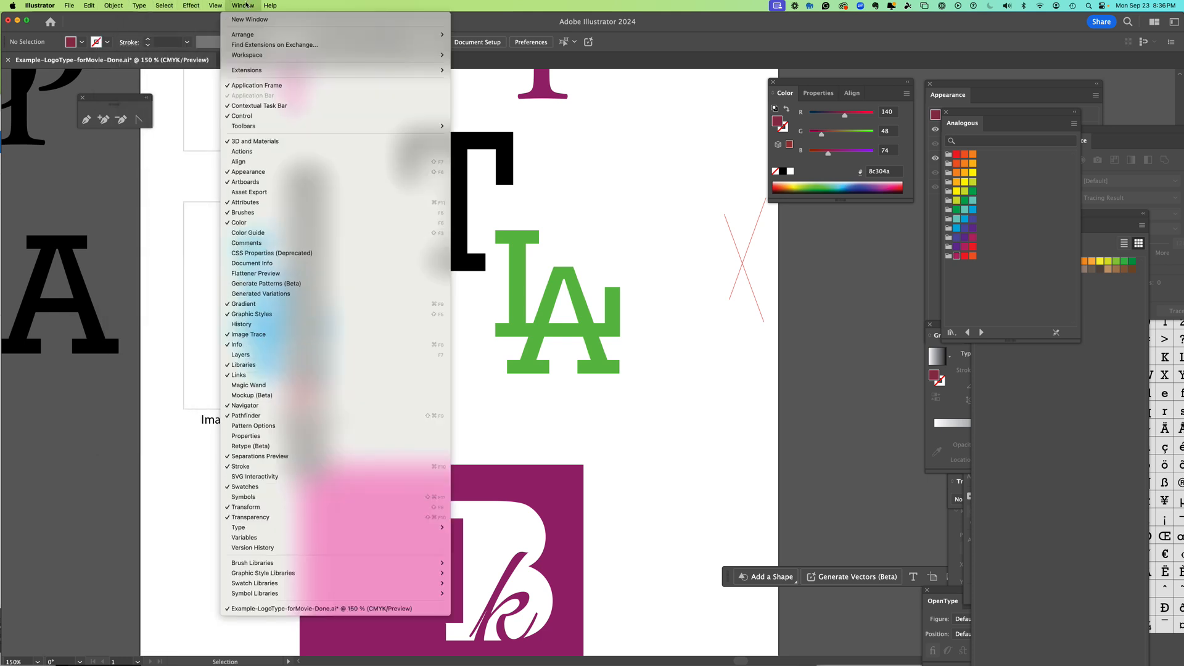
click(252, 416)
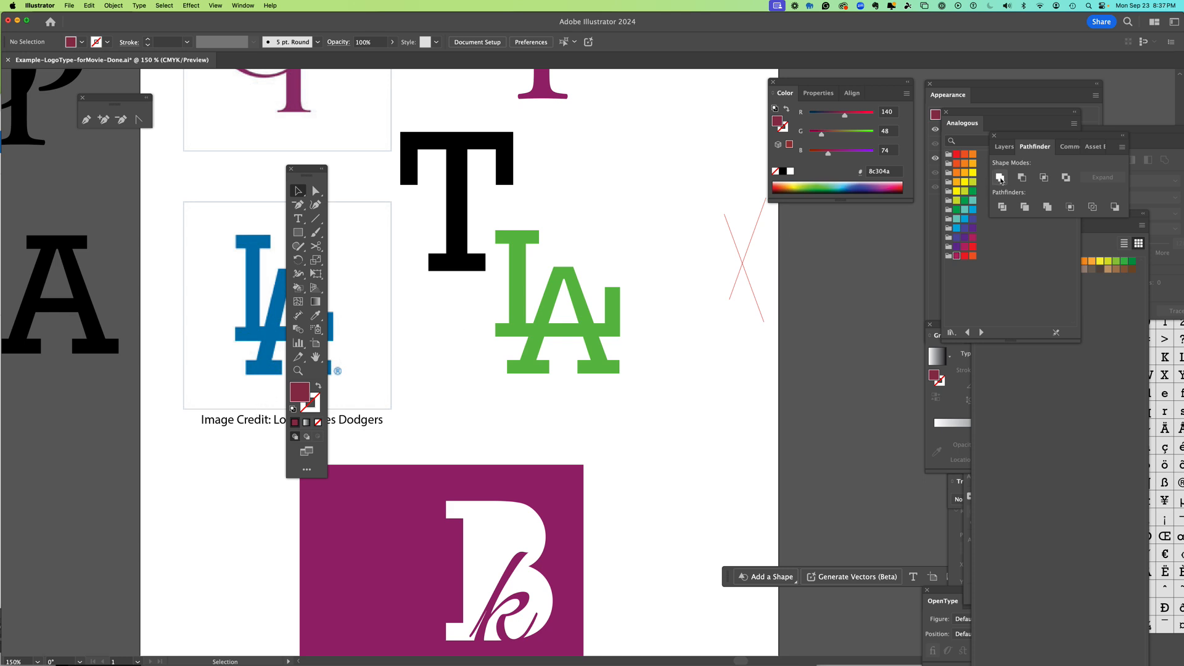
- Move the green LA logo down and to the right, and shift the T slightly towards it
click(516, 289)
drag(516, 313, 562, 342)
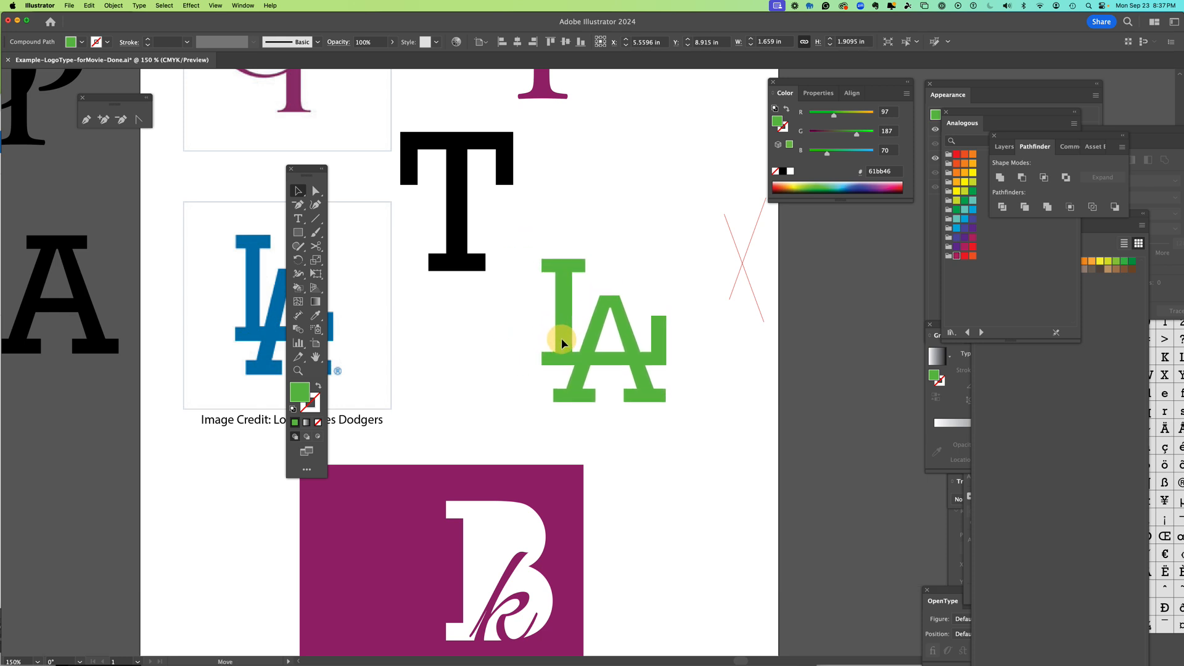
click(603, 219)
drag(456, 241, 469, 263)
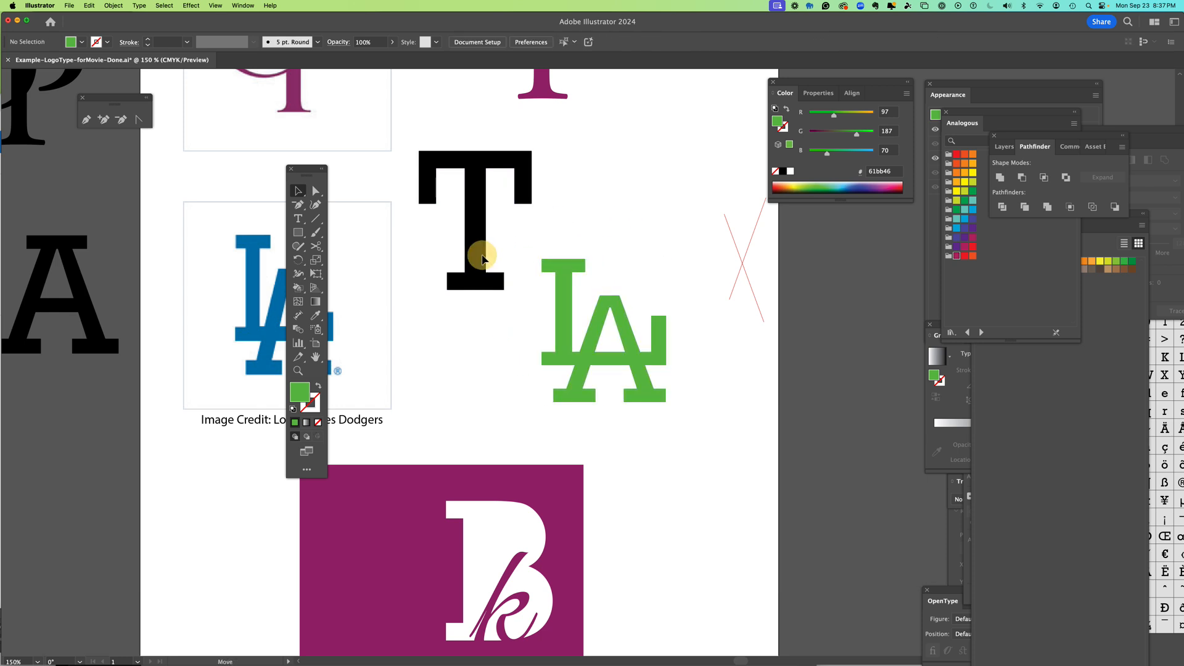
click(614, 218)
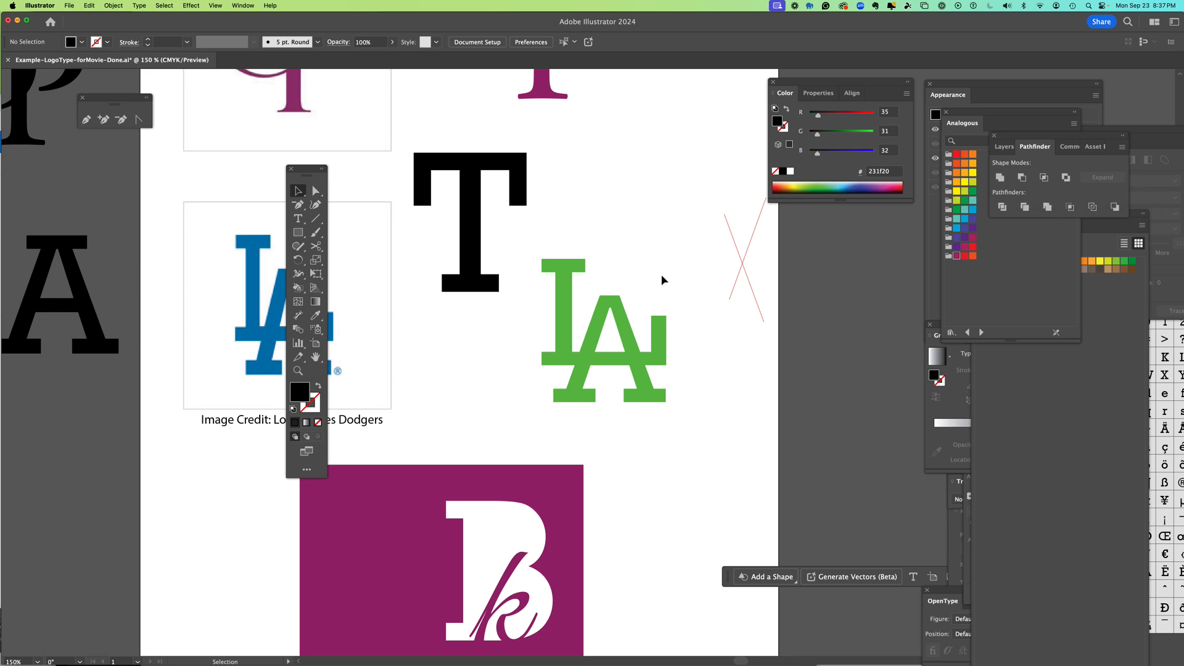
- Try moving the T slightly up and to the right, undo the move, and look over the Edit commands
click(492, 214)
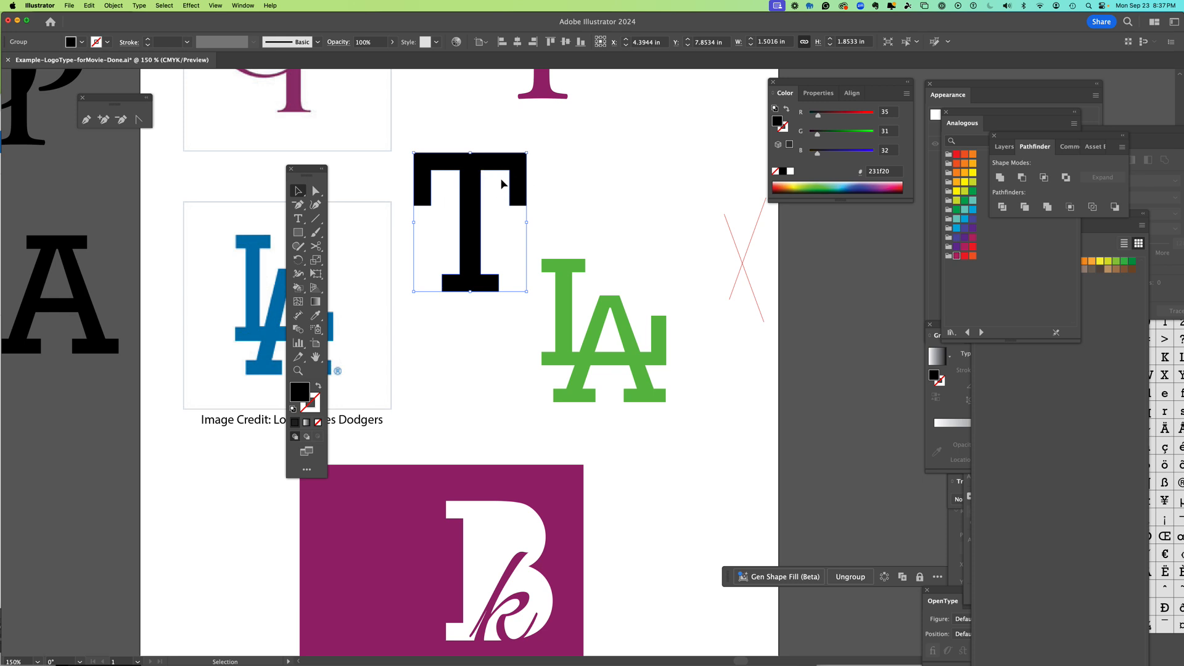
click(574, 198)
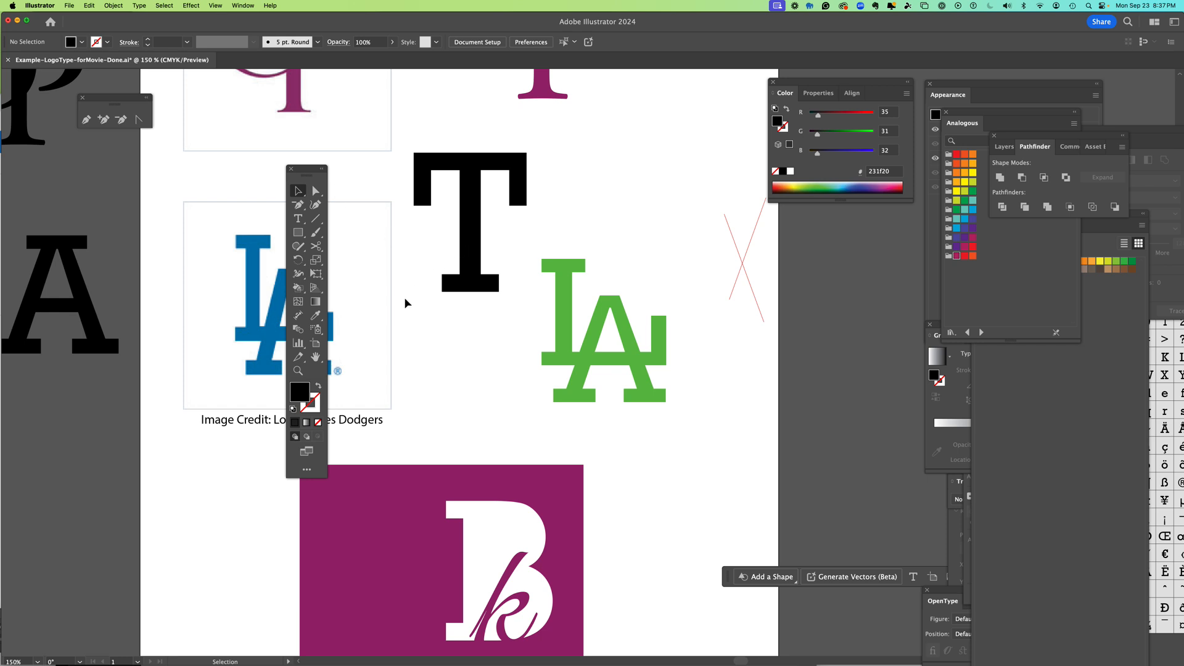
click(469, 249)
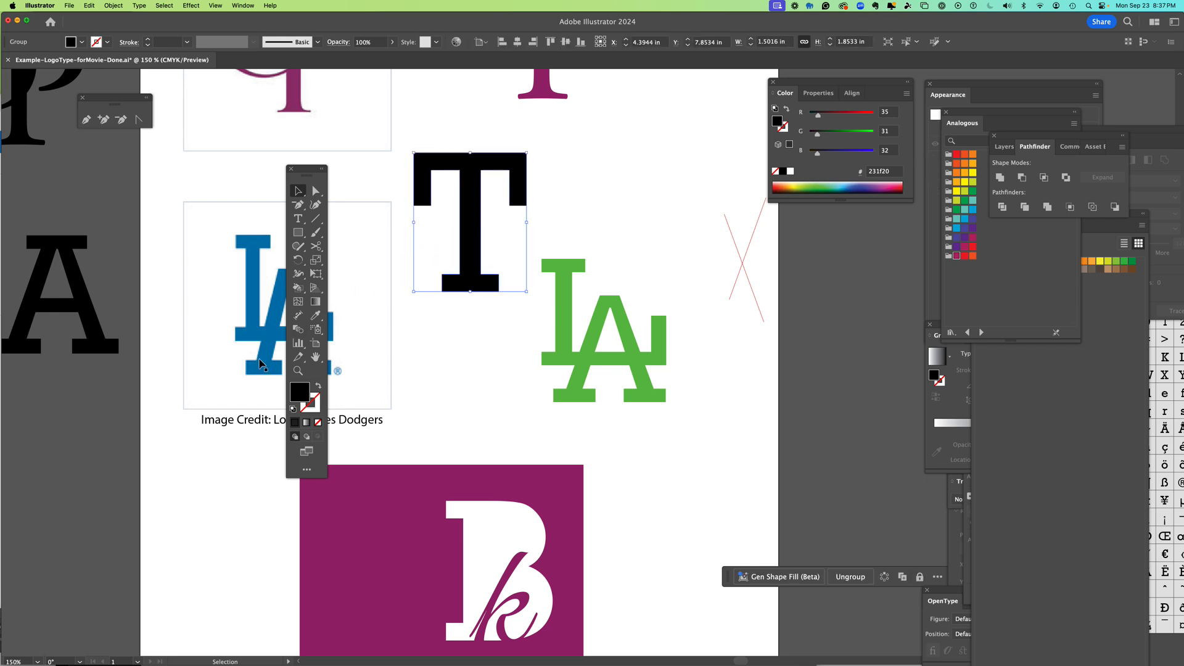
mouse_move(468, 222)
mouse_down()
mouse_move(501, 191)
mouse_move(478, 208)
mouse_up()
click(90, 6)
click(100, 20)
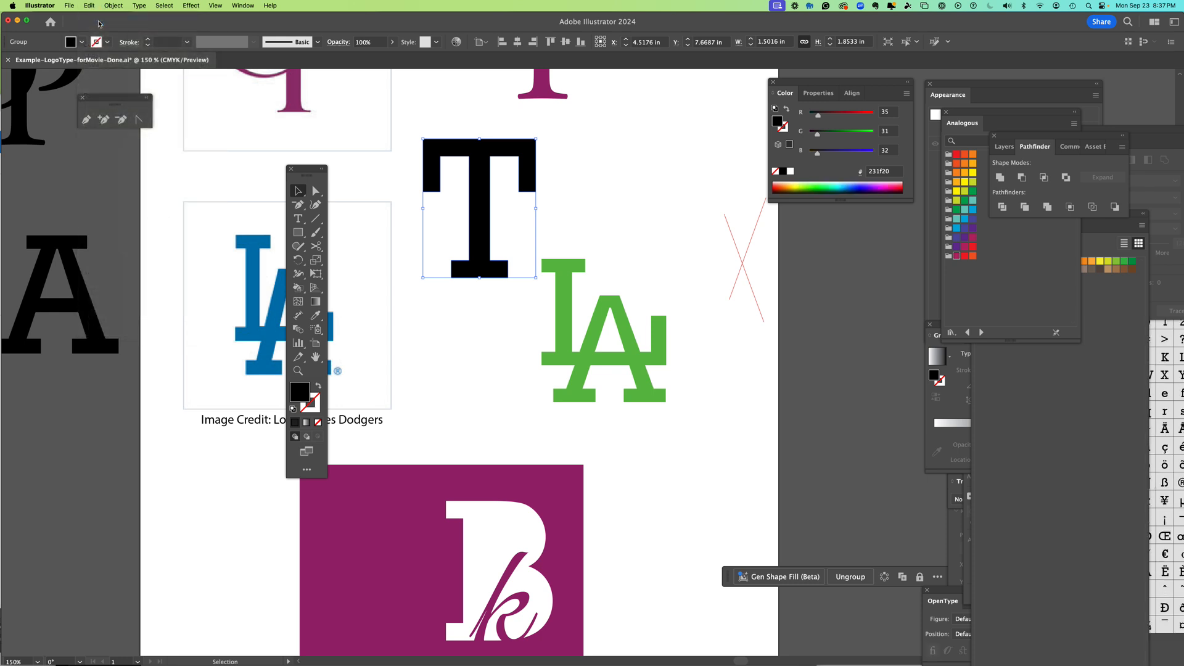
click(93, 6)
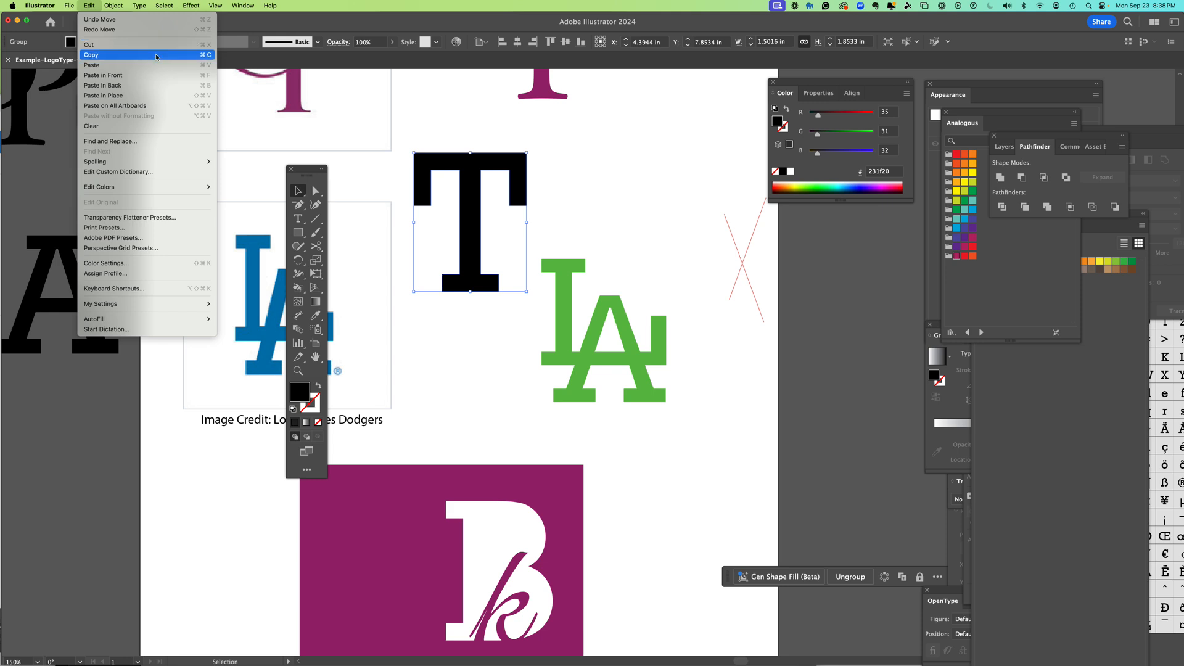
click(461, 99)
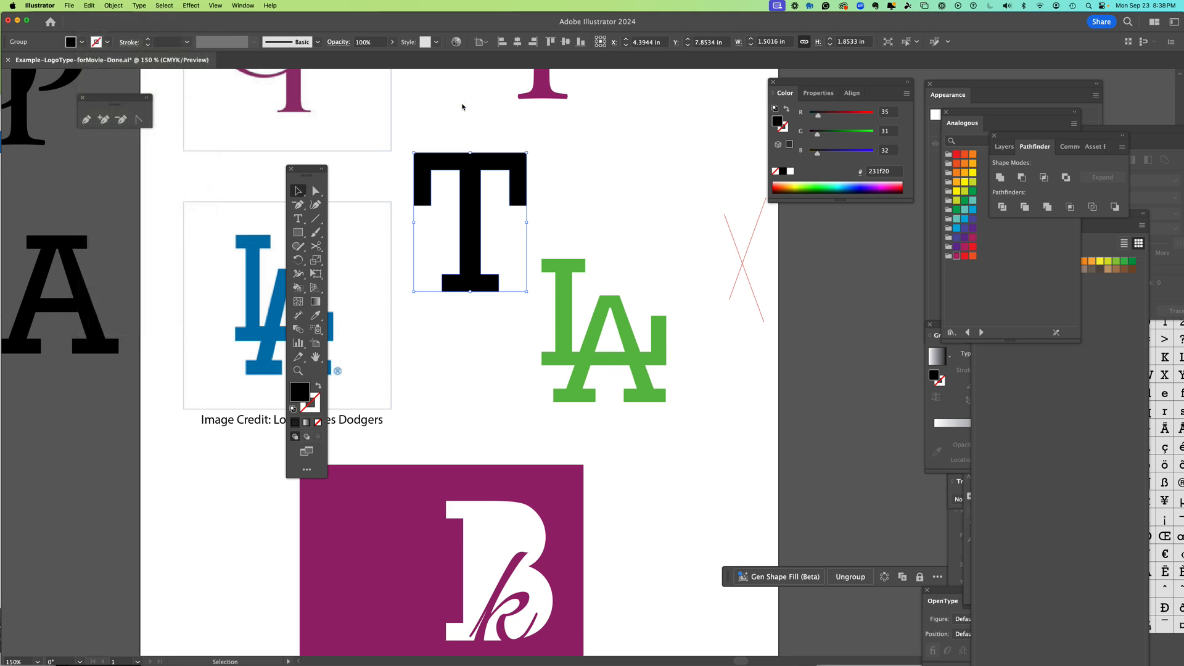
- Move the T slightly down with the Direct Selection tool, and select the anchor point where its crossbar meets the stem's right side
click(316, 191)
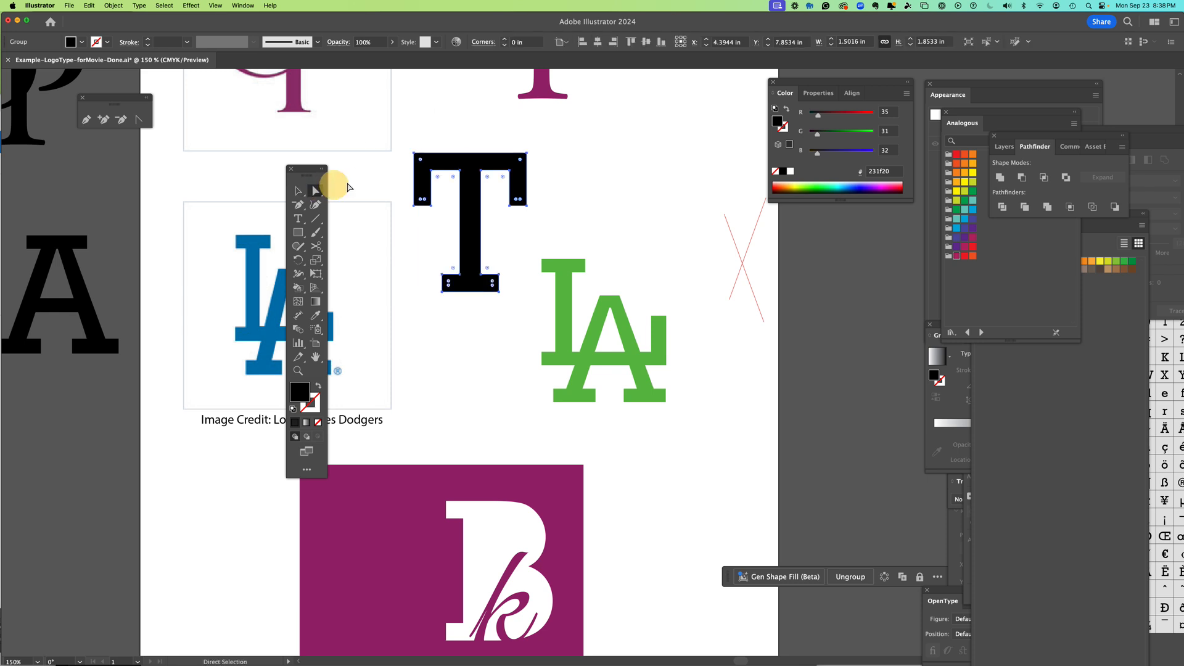
drag(507, 158, 474, 231)
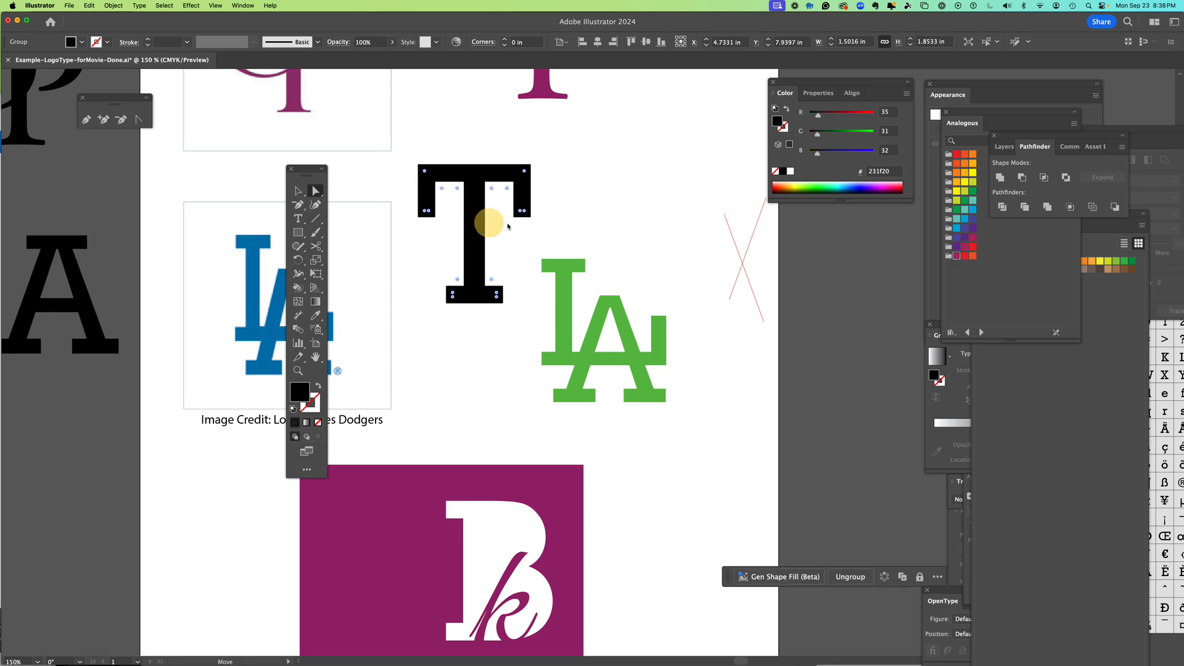
click(581, 182)
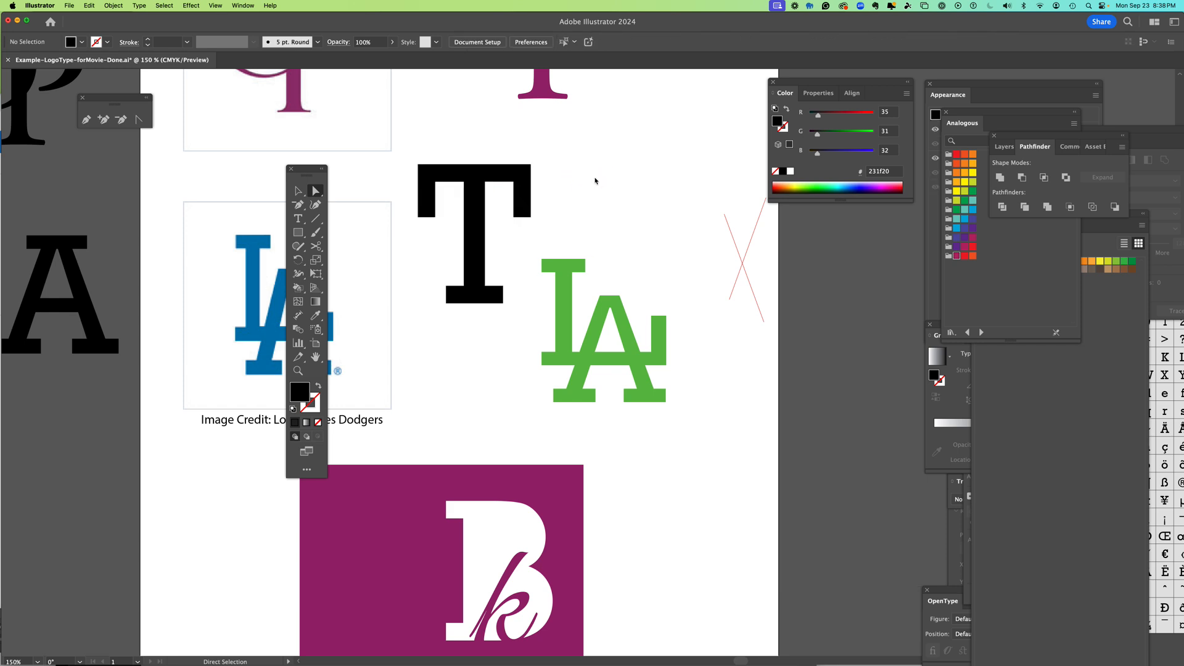
click(486, 183)
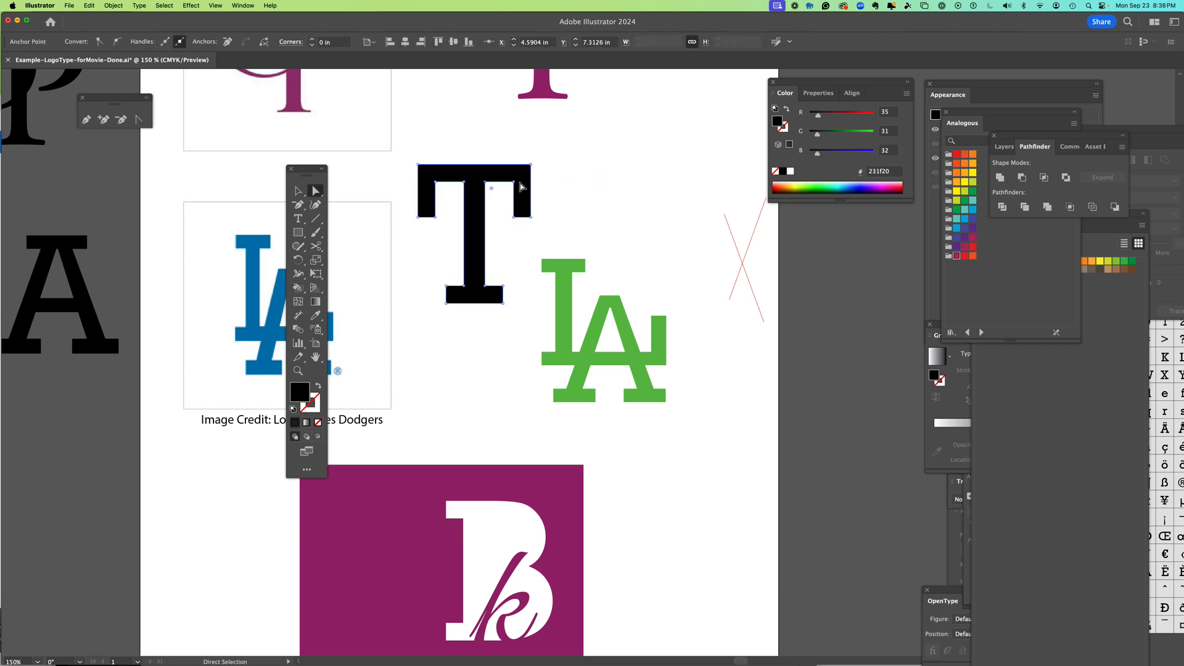
- Deselect the T's anchor point and move the whole T slightly down and to the left with the Selection tool
click(544, 208)
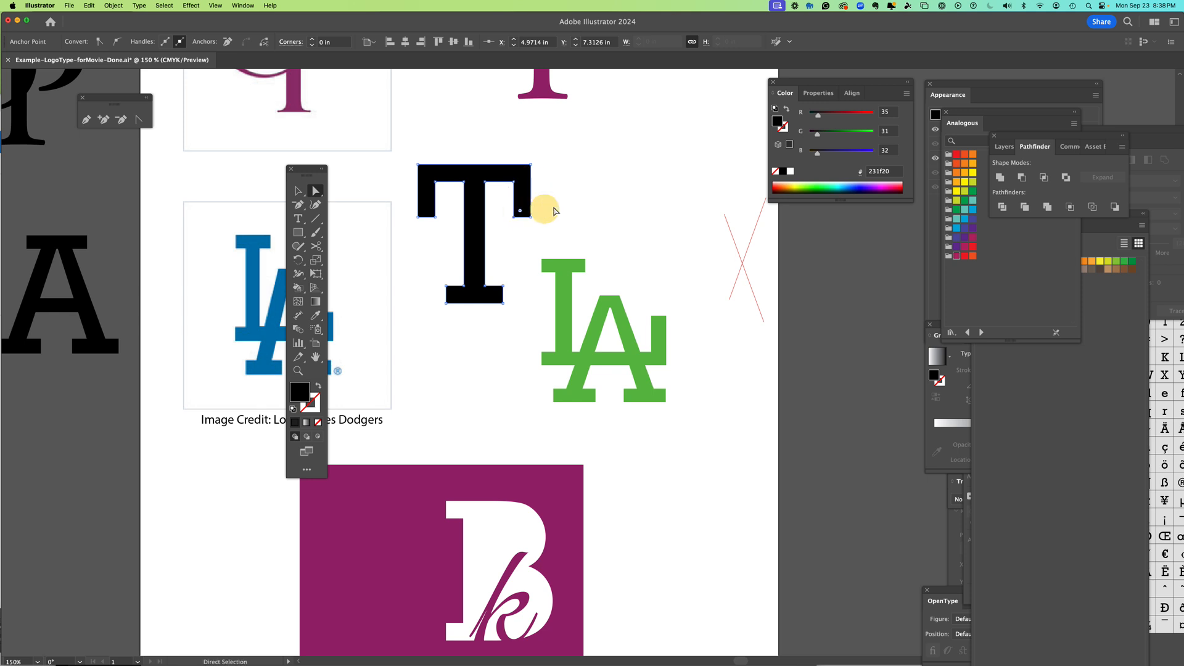
click(619, 192)
key(v)
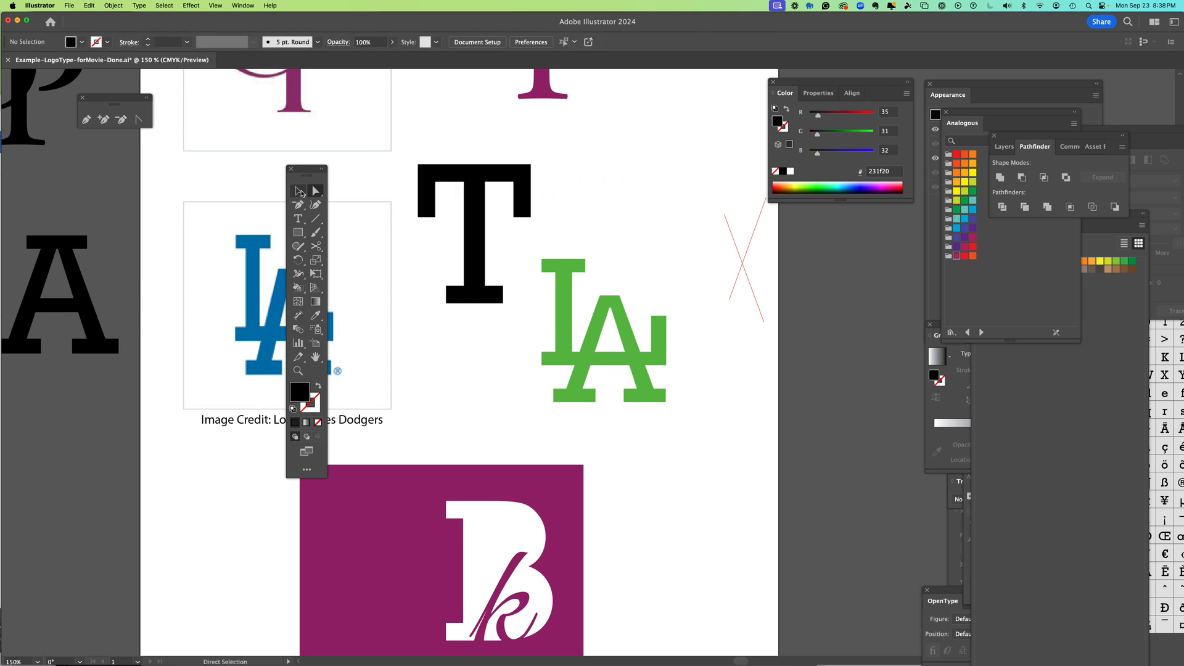
click(351, 177)
mouse_move(457, 177)
mouse_down()
mouse_move(497, 153)
mouse_move(445, 196)
mouse_up()
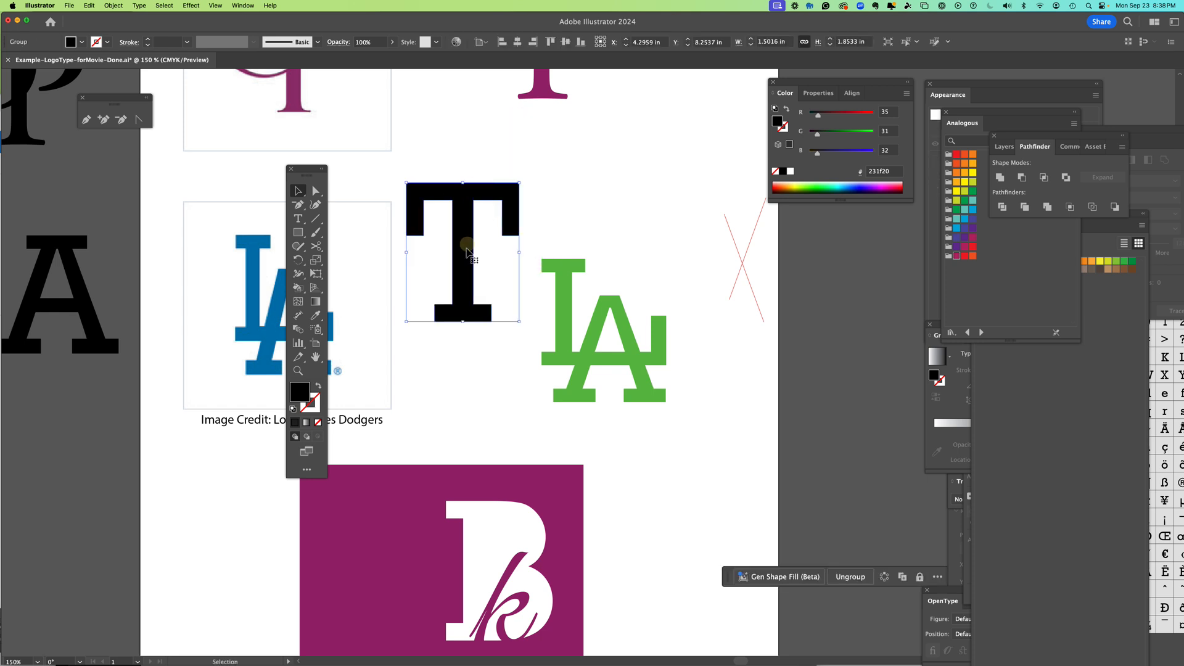
- Select the T and the green LA logo in turn as whole objects, and move the T slightly up and to the right
click(500, 240)
click(461, 239)
click(464, 303)
click(566, 299)
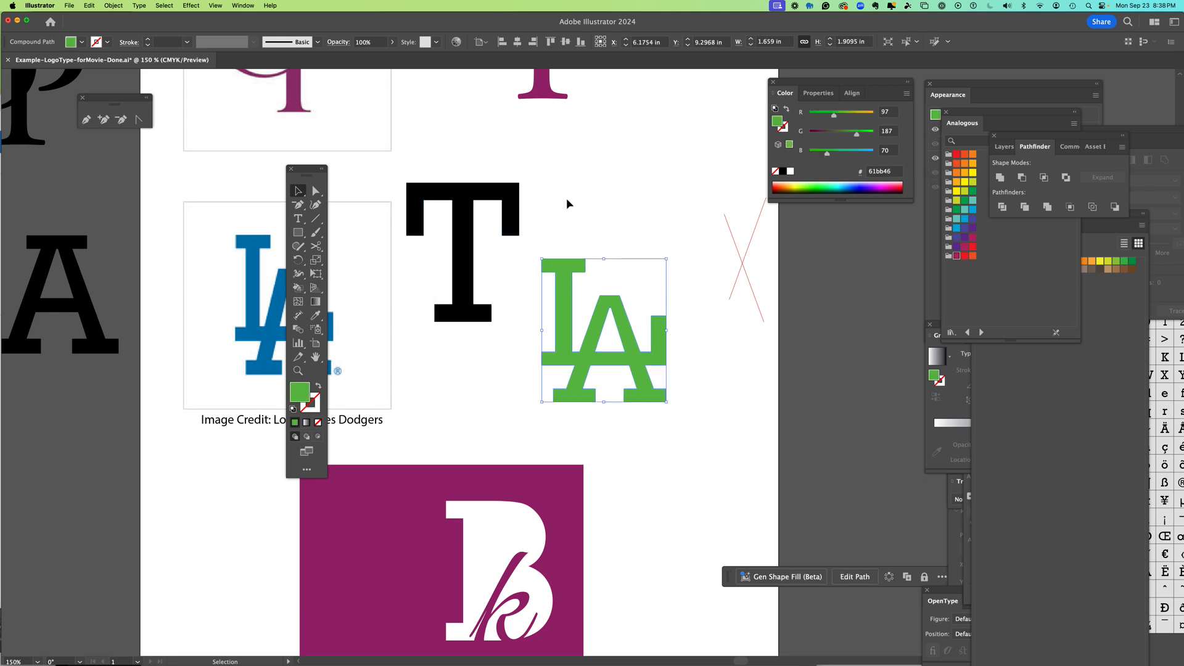
click(566, 191)
drag(468, 187, 480, 181)
click(593, 175)
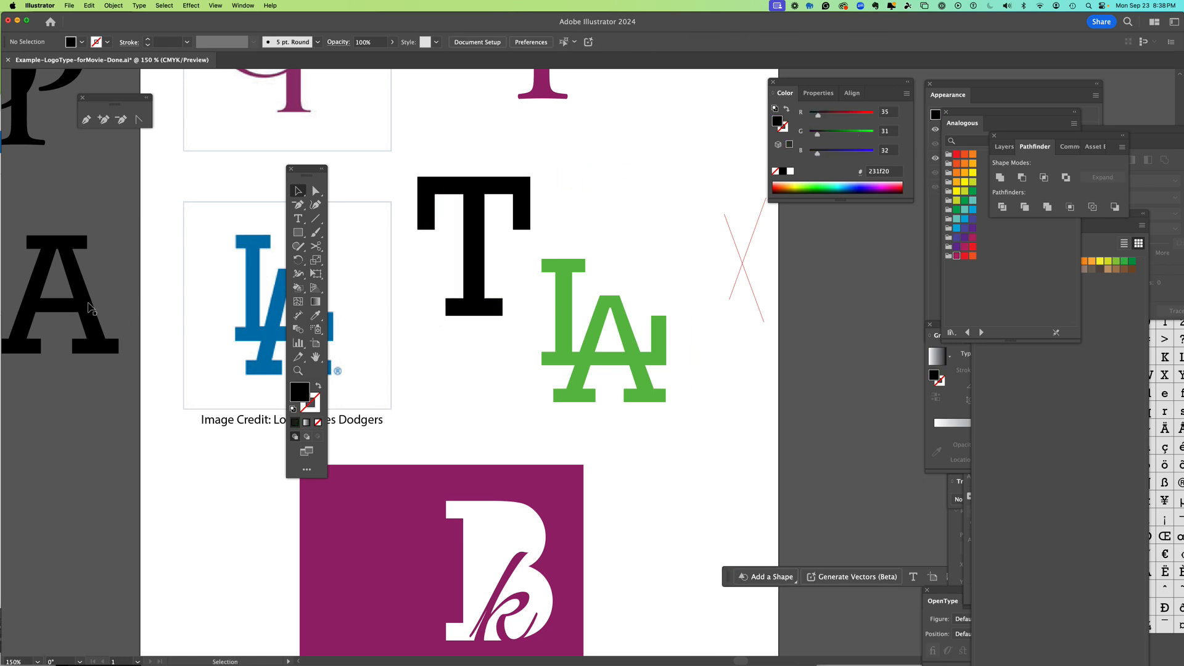
- Convert the black A on the pasteboard to outlines, and deselect it with the Direct Selection tool
click(55, 301)
drag(91, 312, 542, 353)
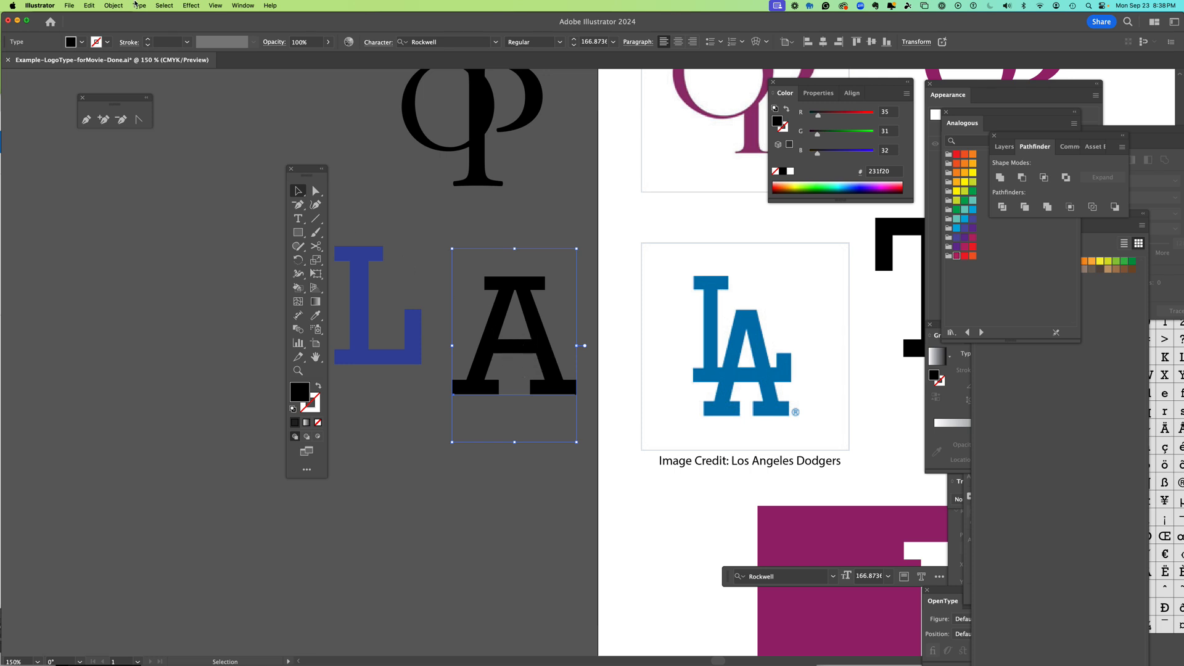
click(139, 6)
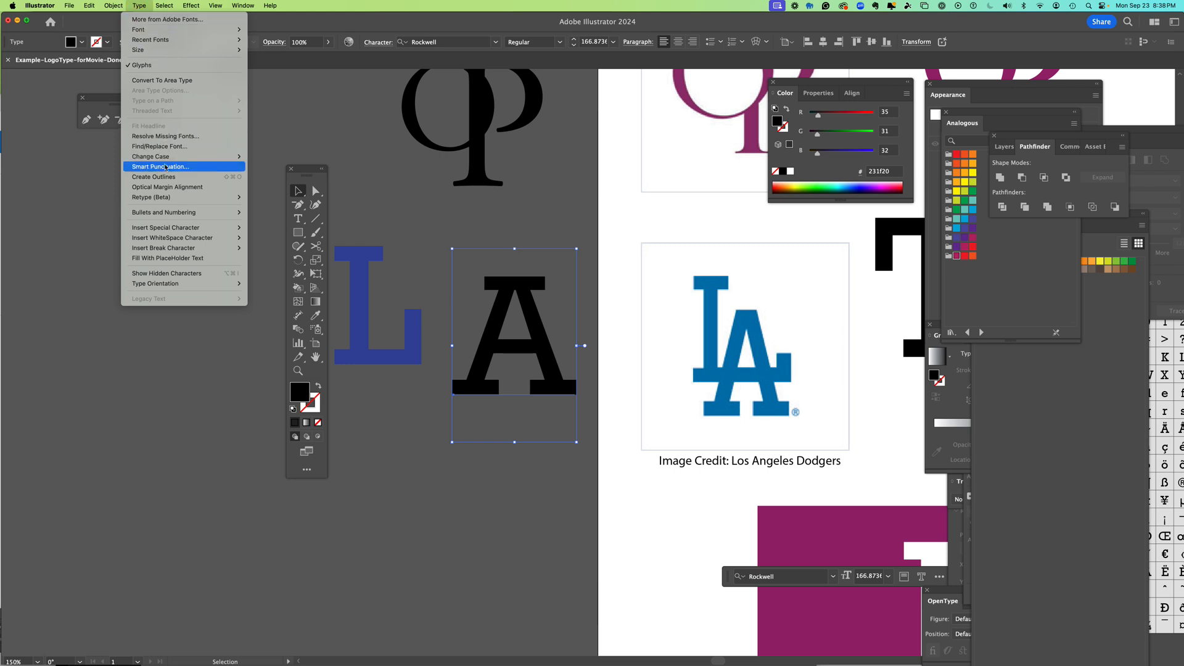
click(161, 182)
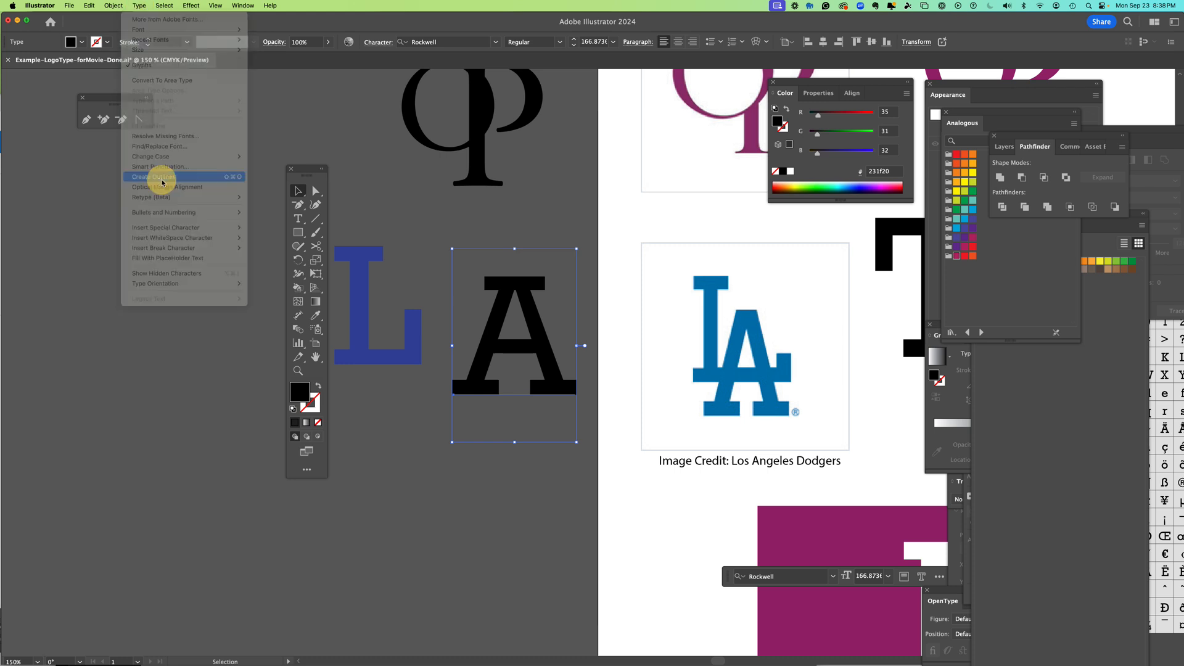
click(316, 190)
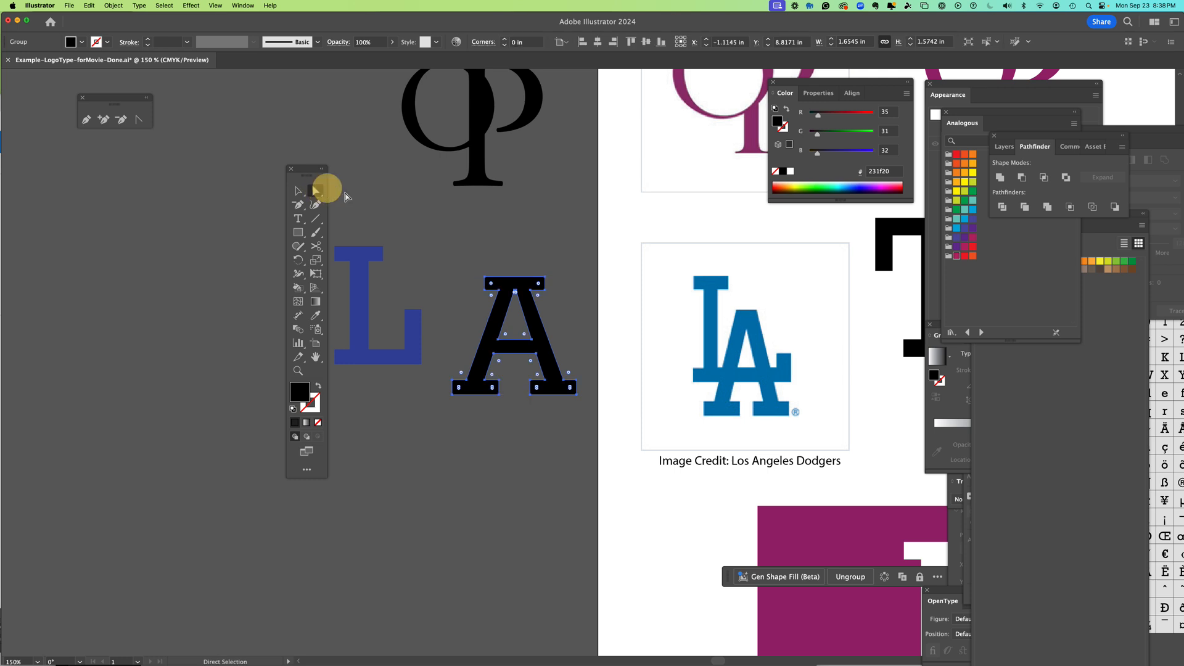
click(541, 228)
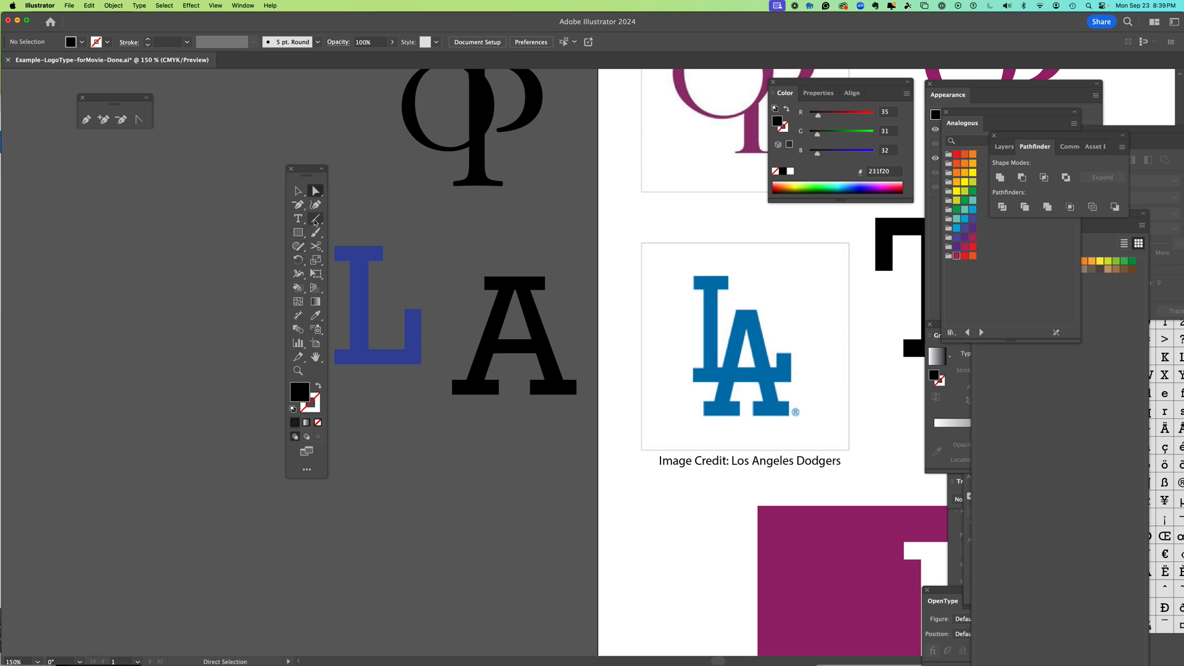
- Draw a diagonal light blue line about 0.56 in wide and 1.47 in high between the blue L and the black A
click(315, 222)
click(362, 218)
click(317, 405)
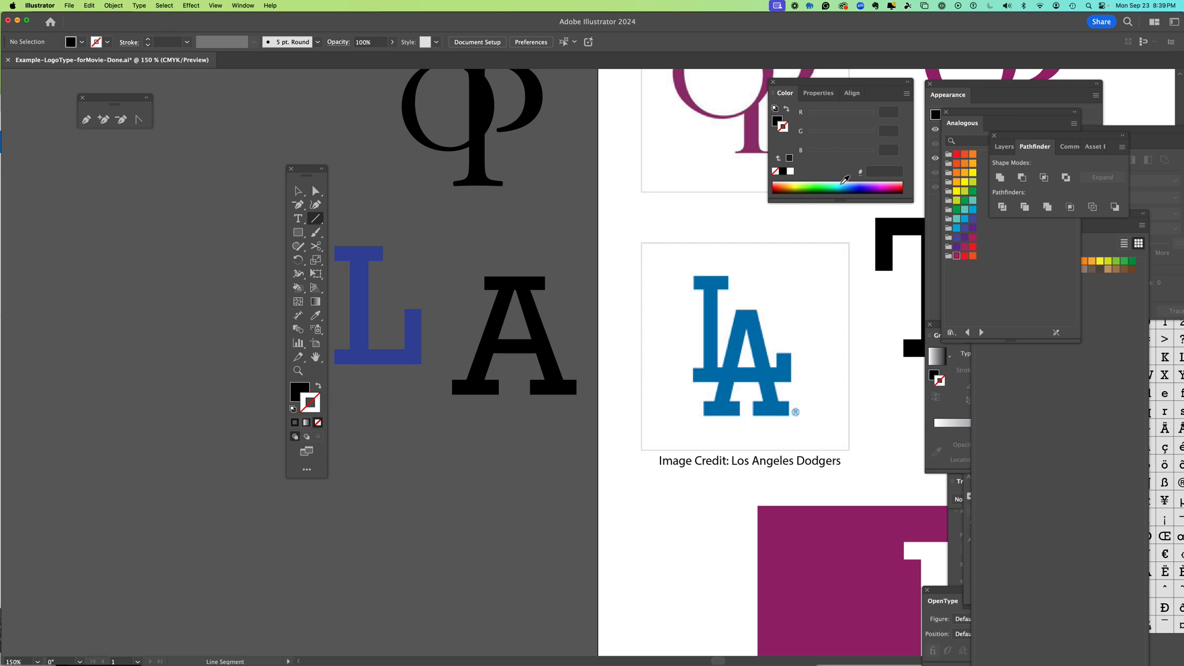
click(842, 183)
drag(489, 236, 447, 345)
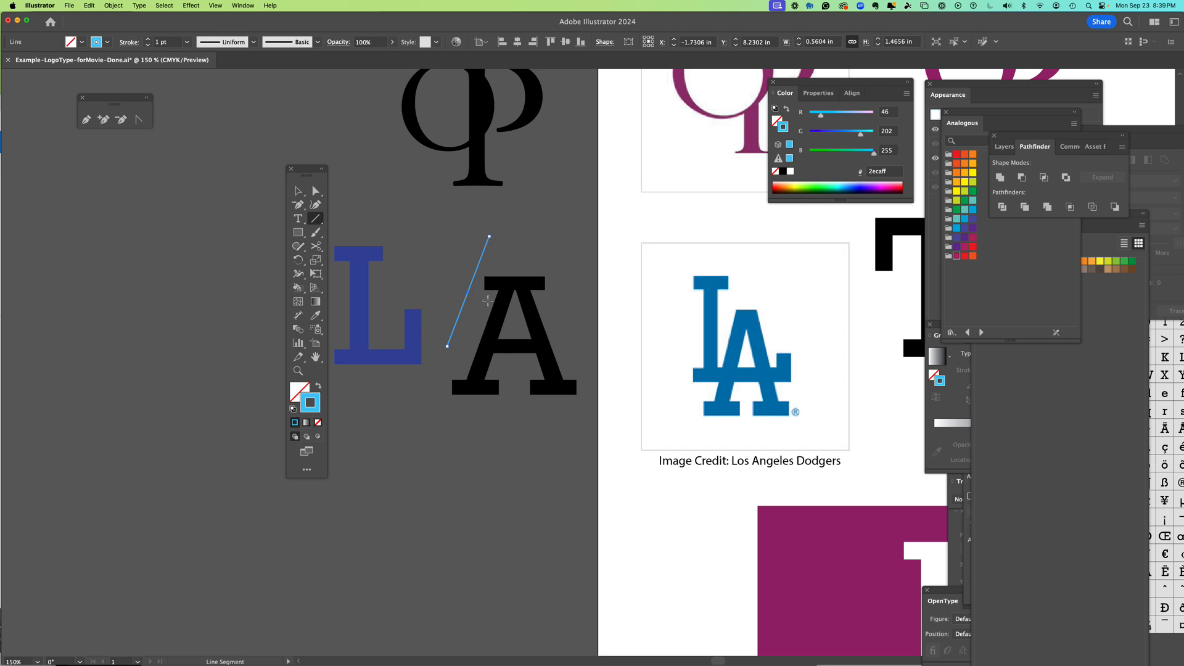
- Remove the stroke from the diagonal line and deselect it
click(318, 423)
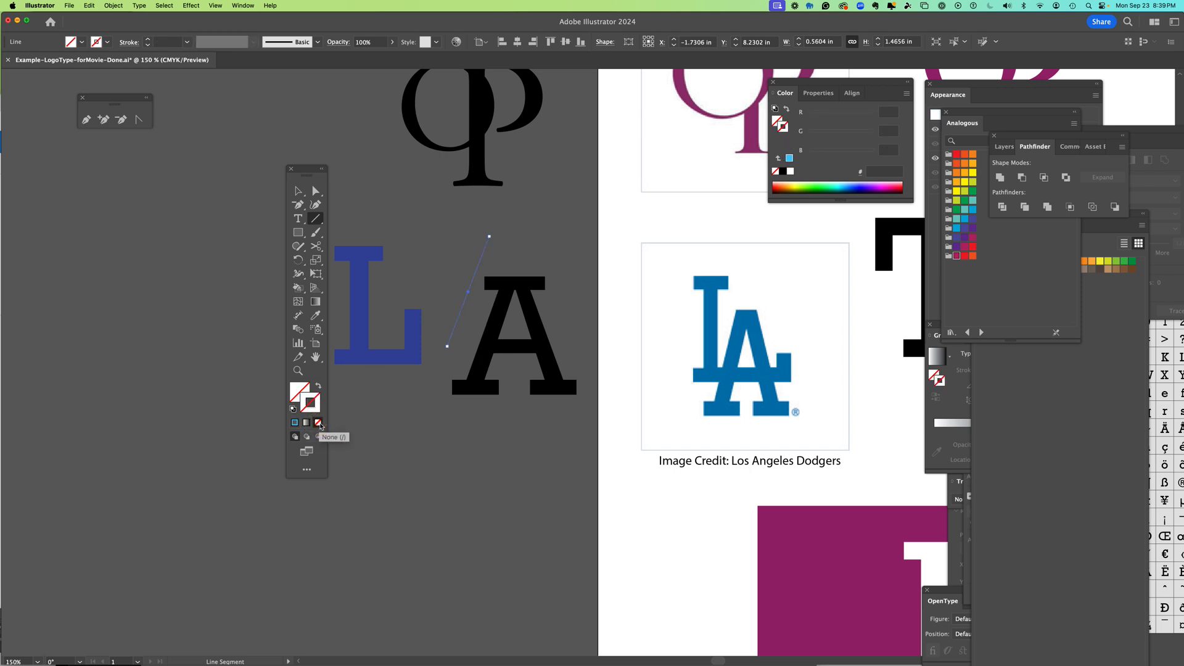
click(298, 190)
click(436, 192)
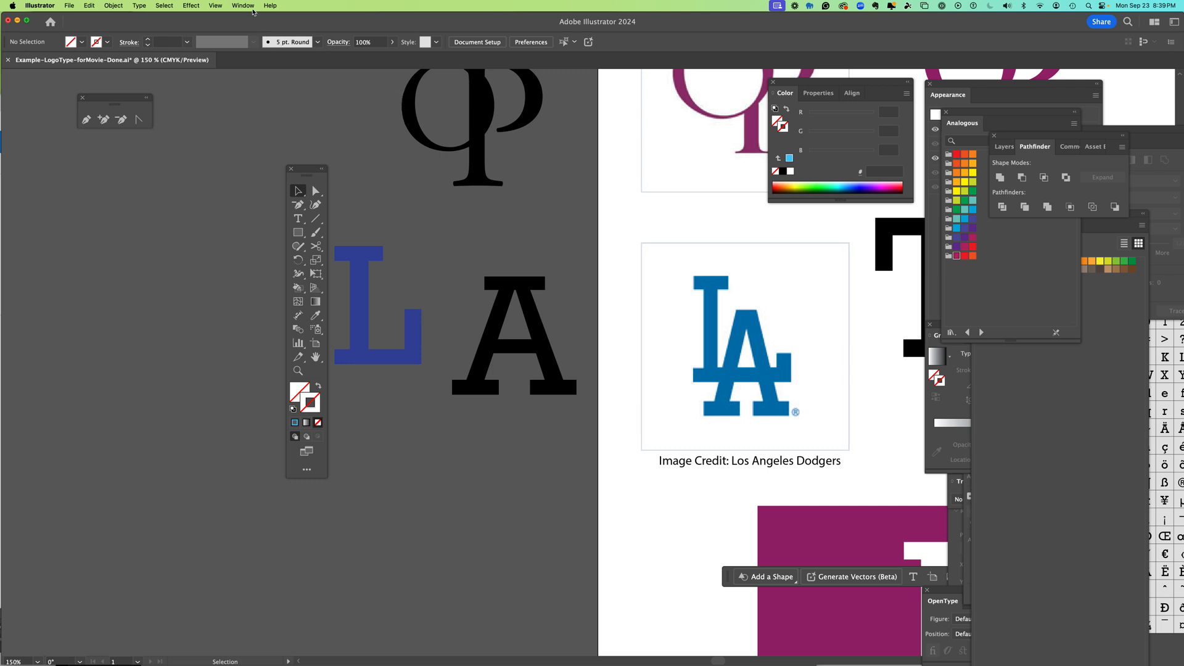
- Locate the strokeless diagonal line by selecting it in Outline view, and return to Preview with nothing selected
click(246, 5)
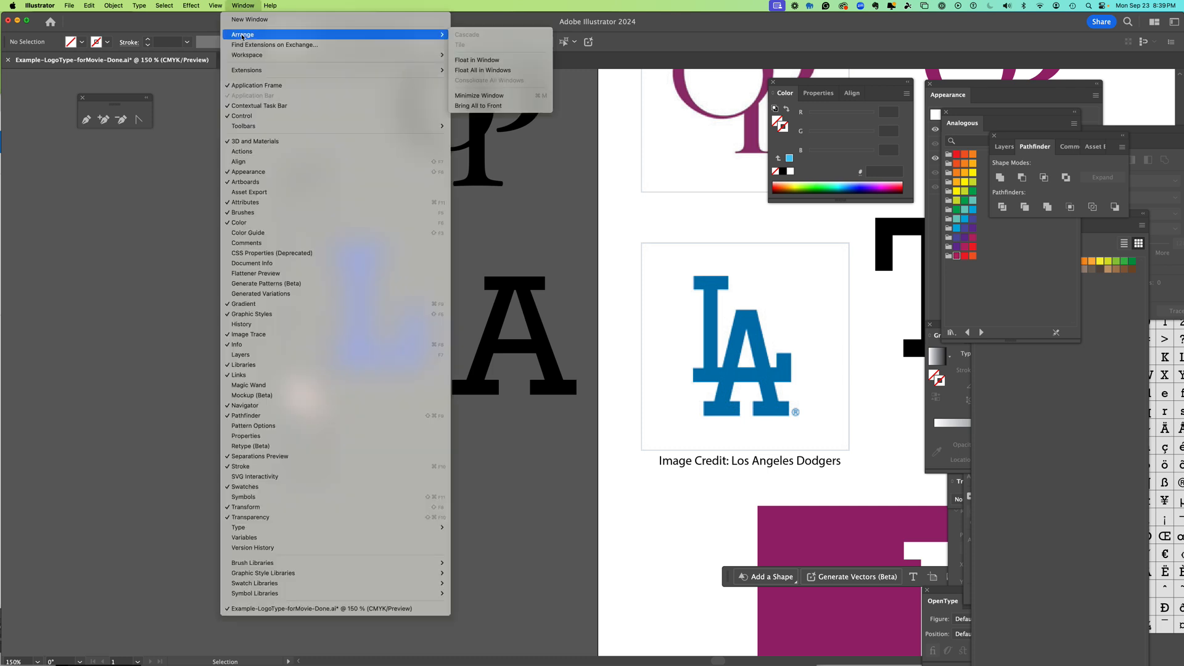
mouse_move(215, 6)
click(219, 29)
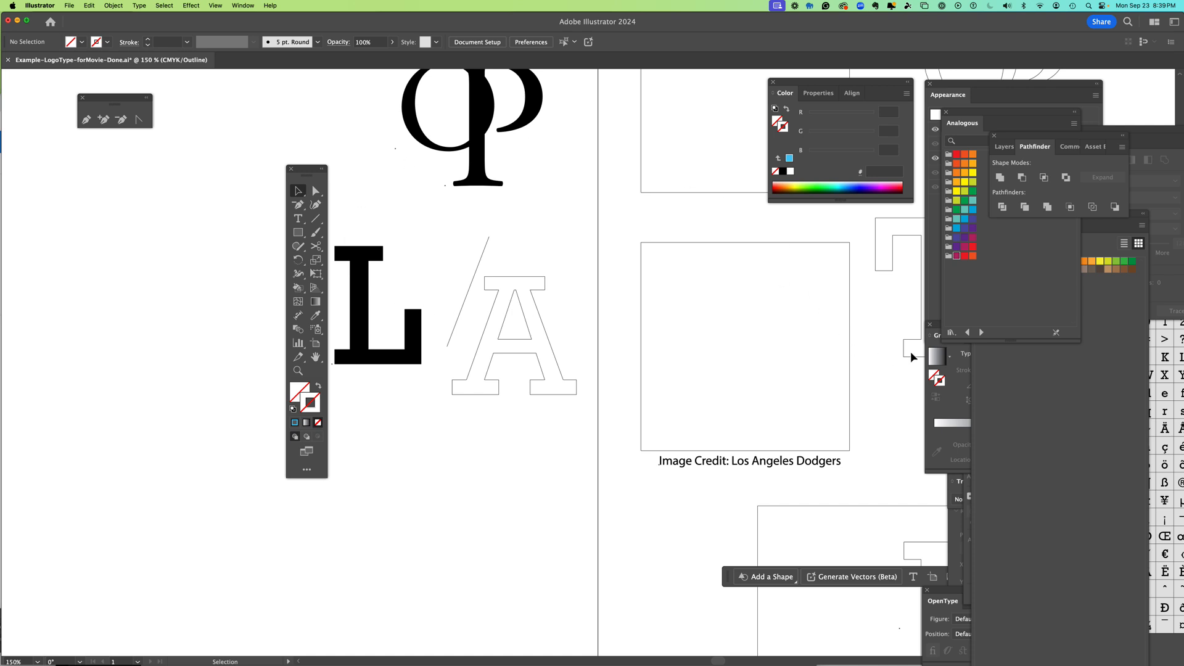
click(485, 255)
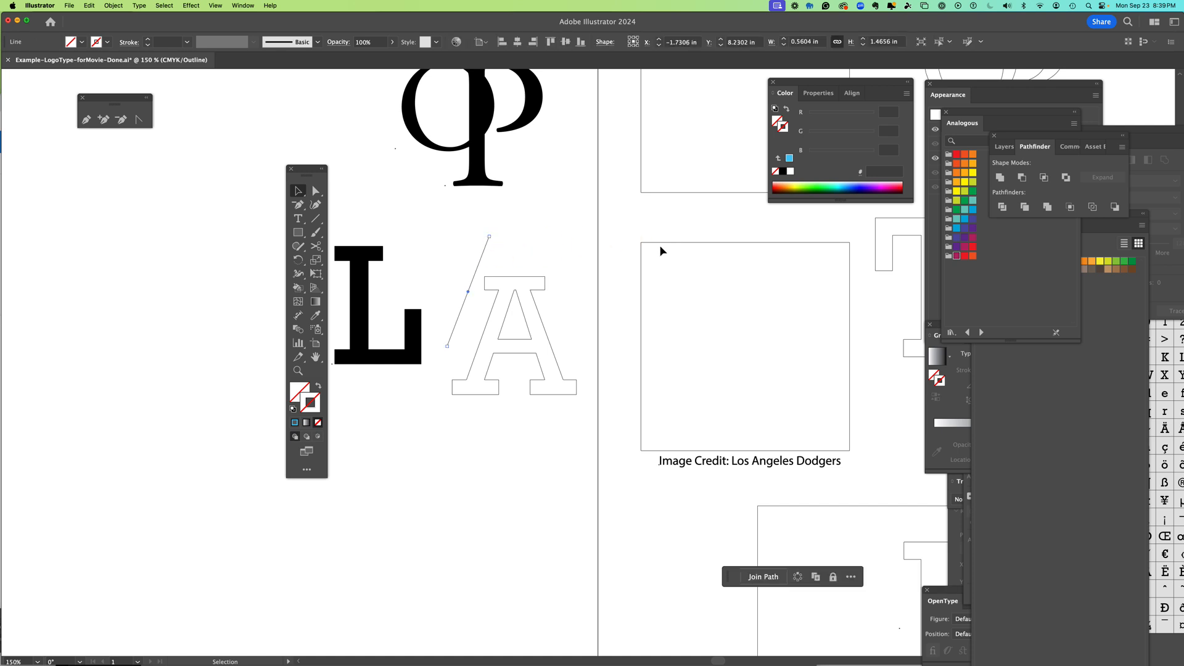
click(215, 5)
click(219, 29)
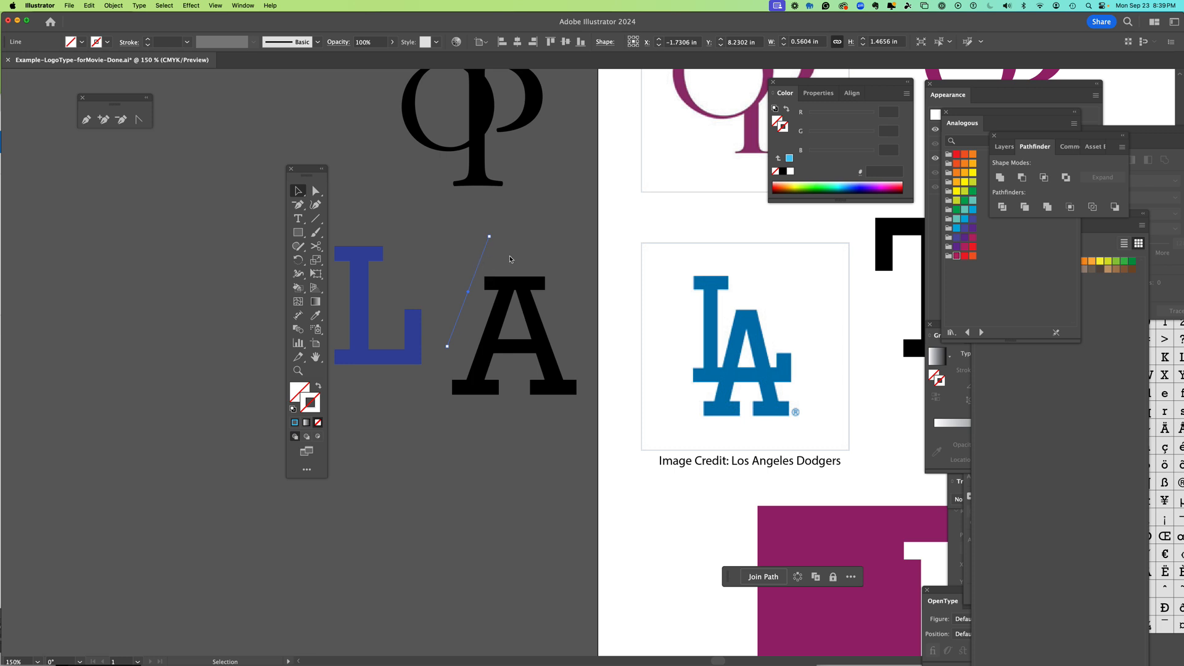
click(510, 259)
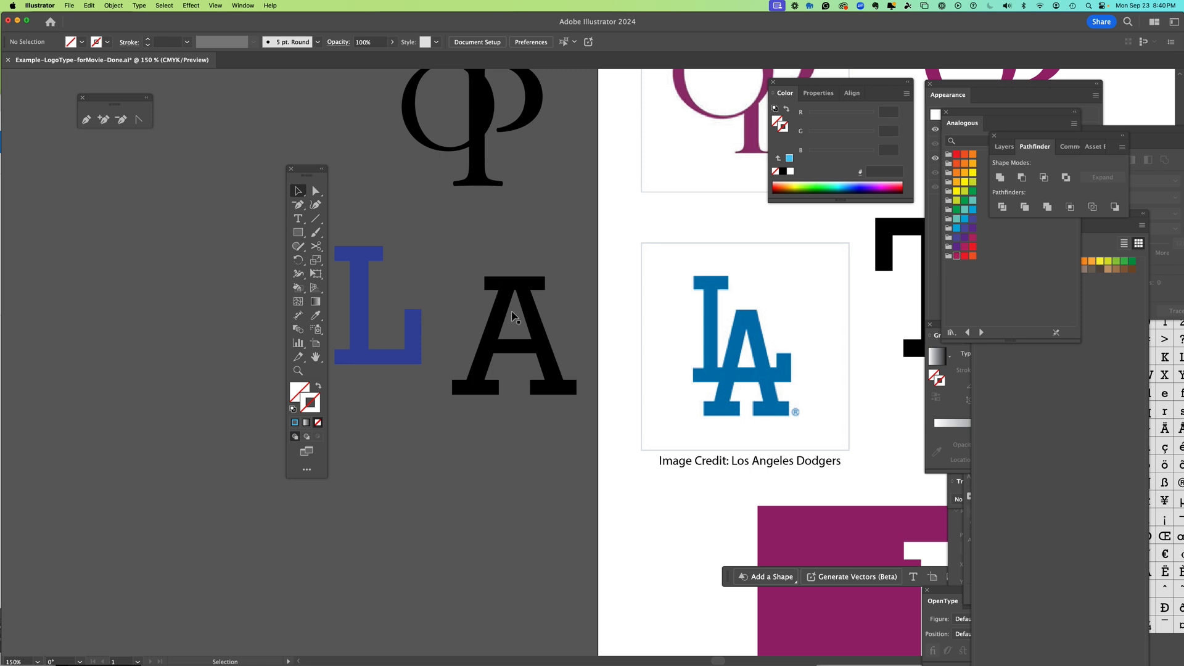
- Move the blue L up and to the right so that its upturned foot overlaps the black A's left leg
click(298, 370)
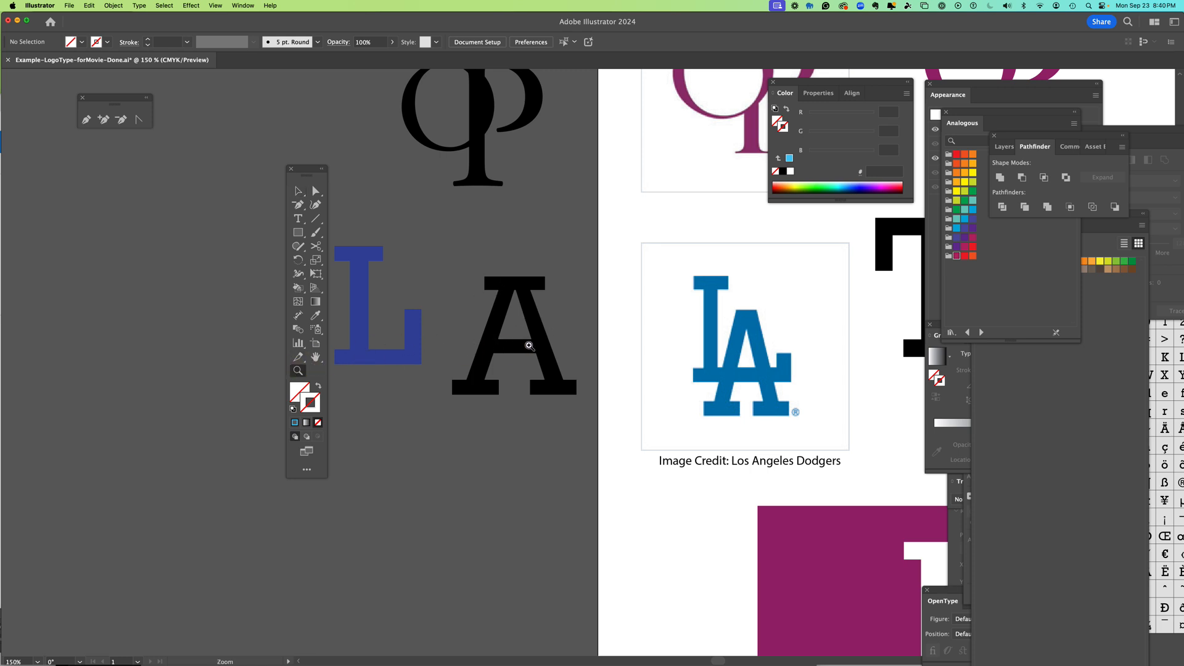
drag(528, 345, 526, 345)
click(531, 349)
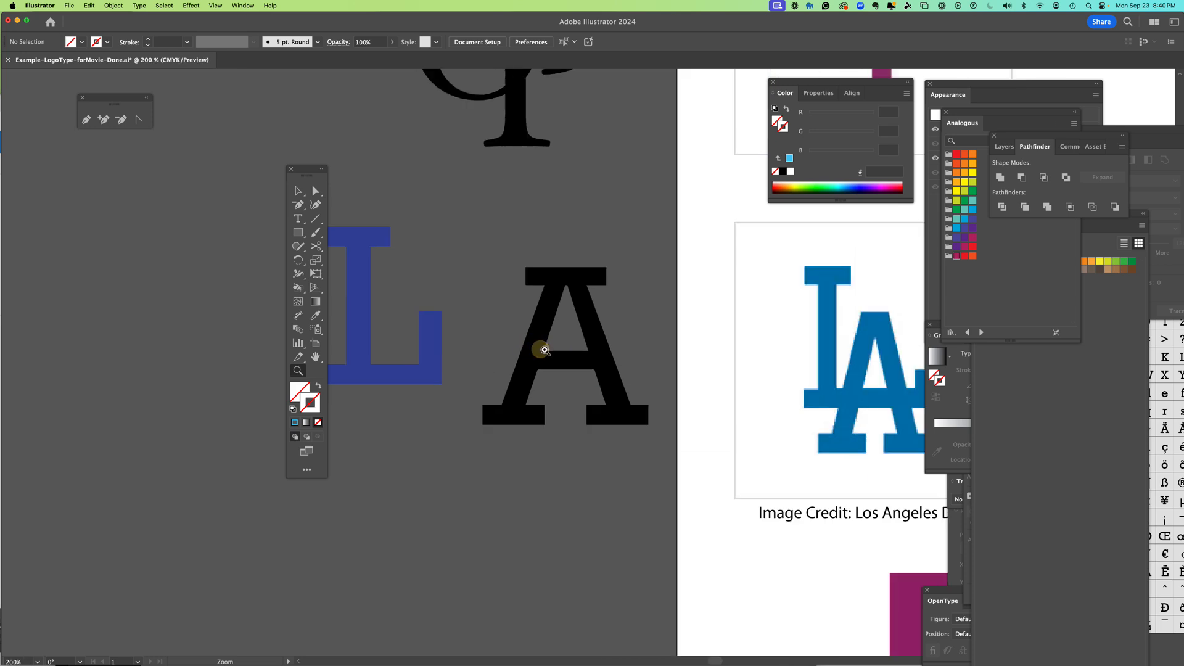
click(581, 356)
click(298, 190)
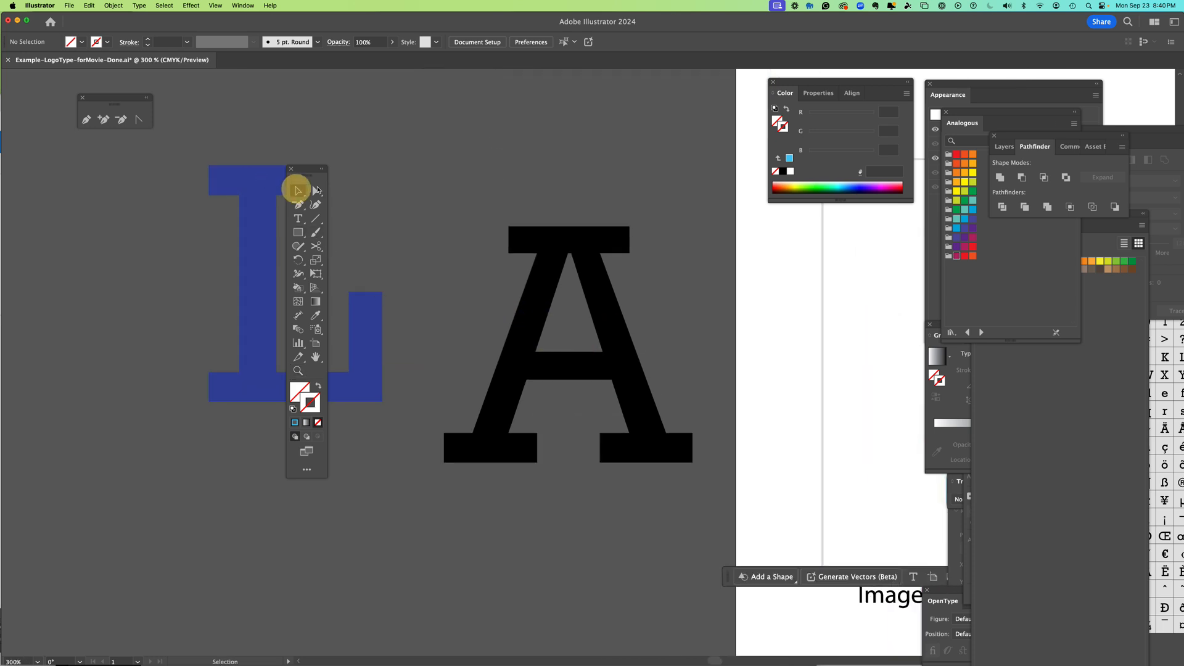
click(367, 316)
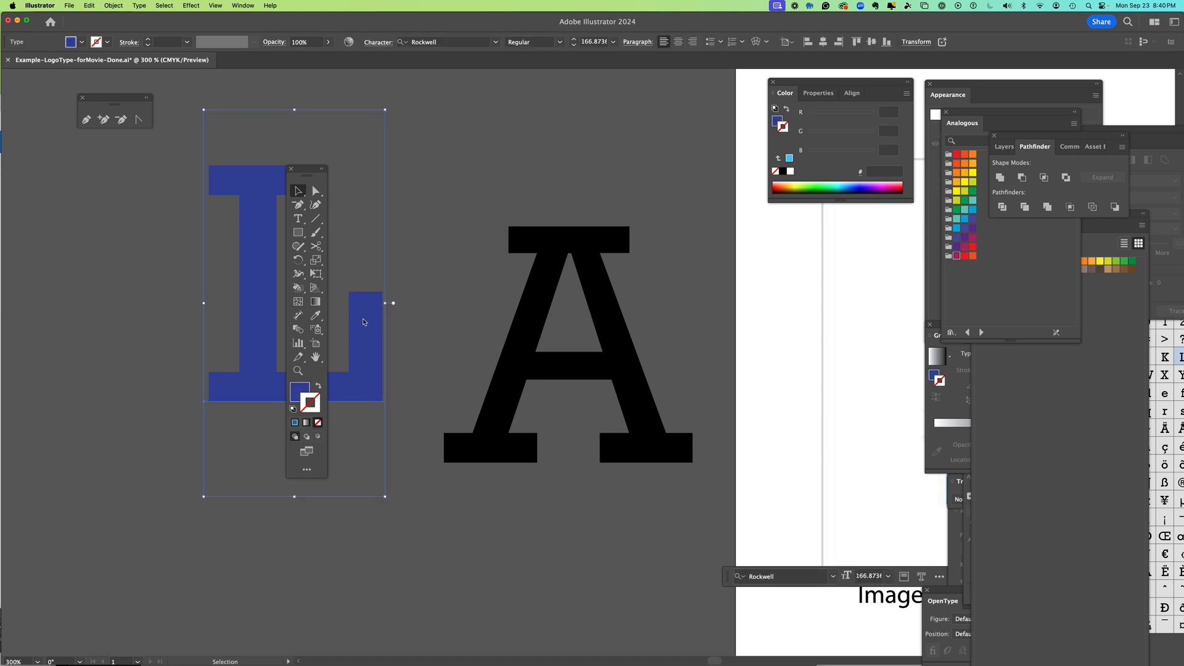
drag(368, 325, 513, 292)
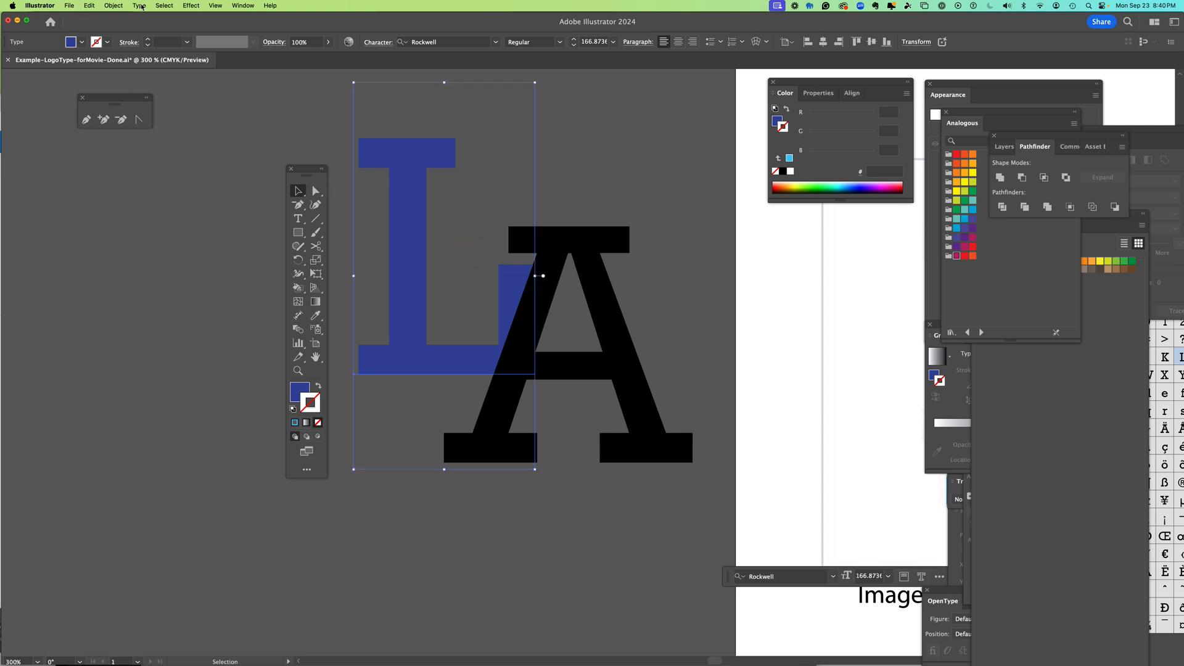
- Convert the blue L to outlines and clear the selection
click(141, 7)
click(196, 170)
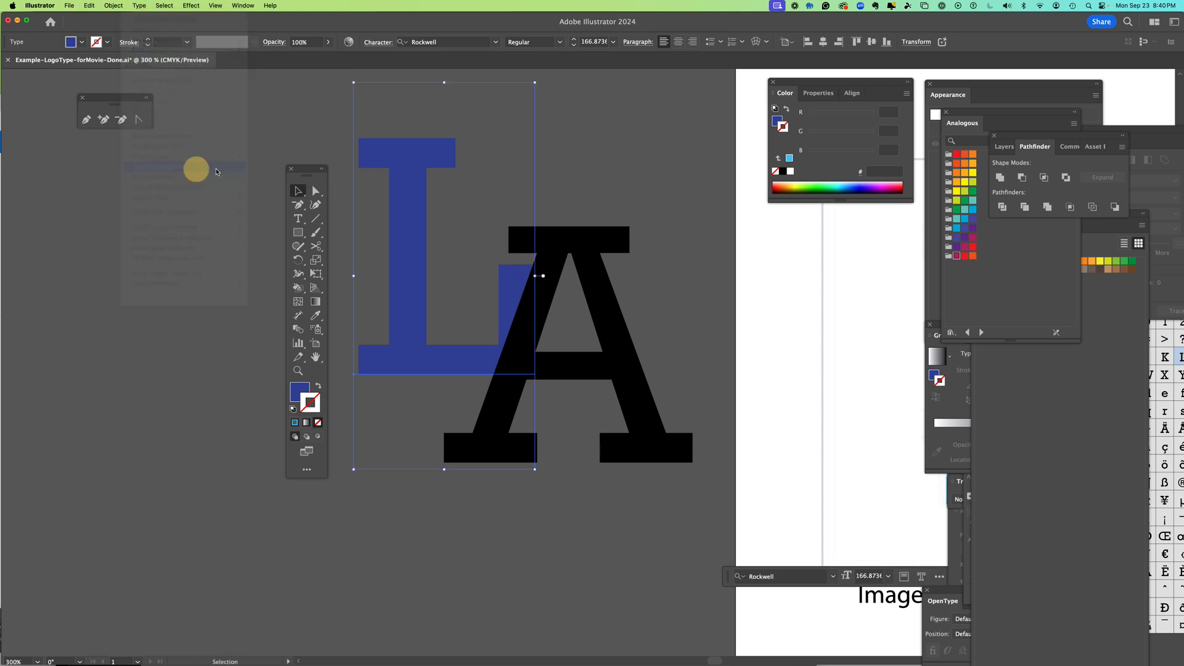
click(558, 178)
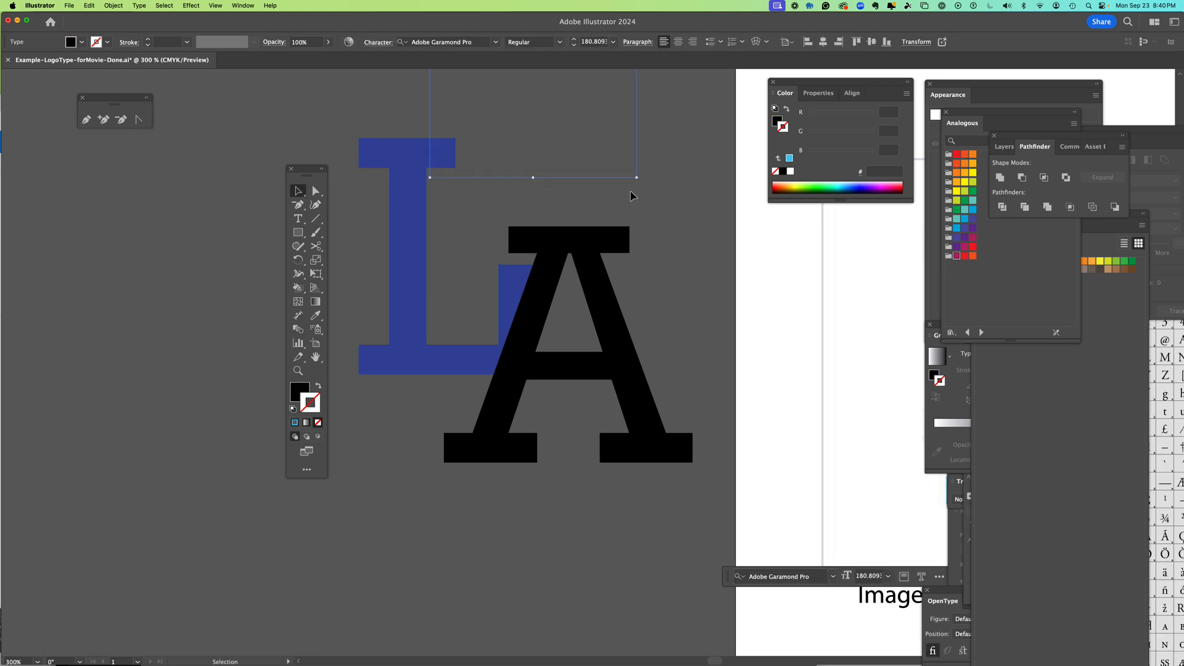
click(296, 187)
click(327, 132)
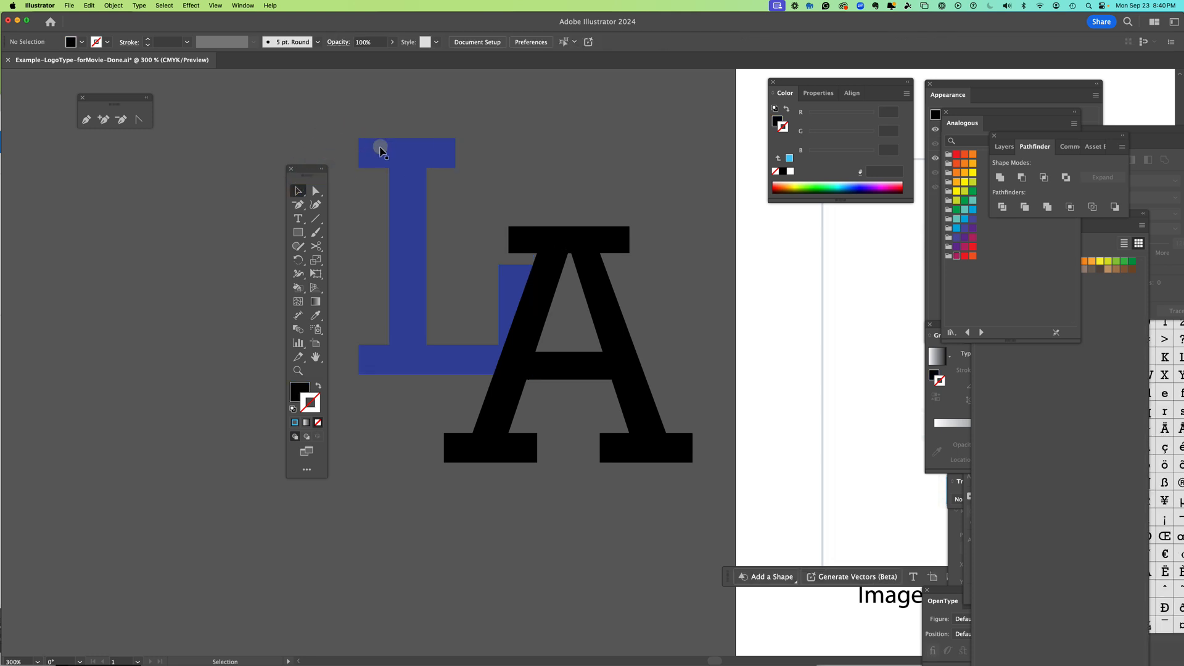
- Try uniting the overlapping L and A with Pathfinder Unite, and undo it
drag(347, 131, 697, 397)
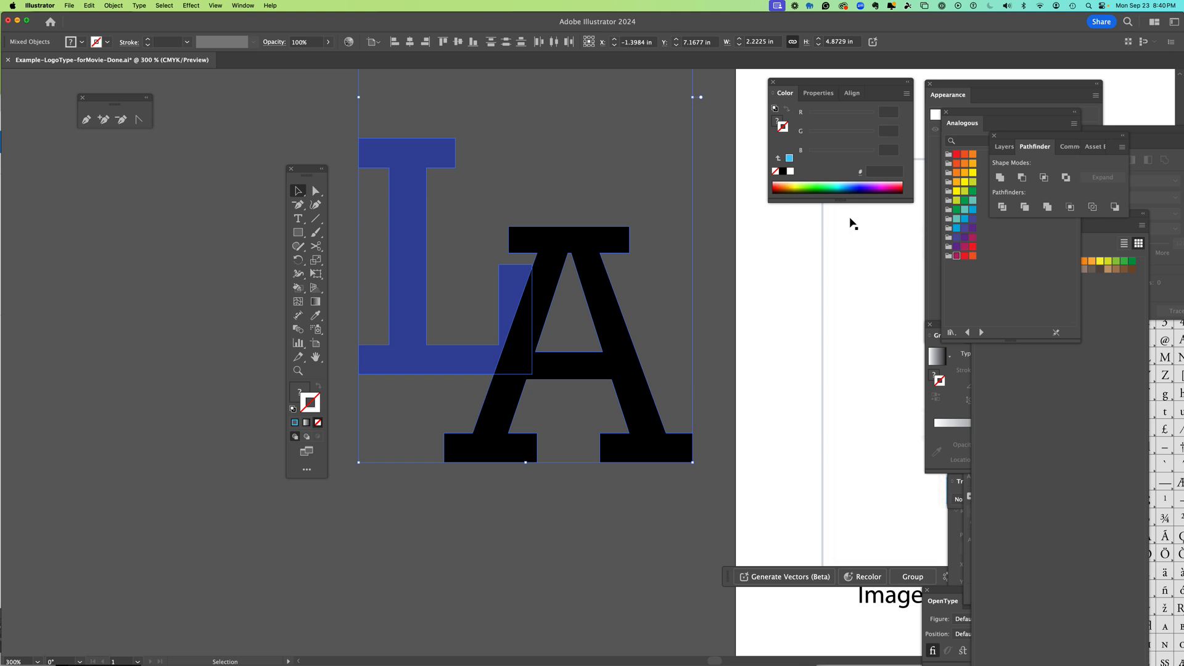
click(1000, 179)
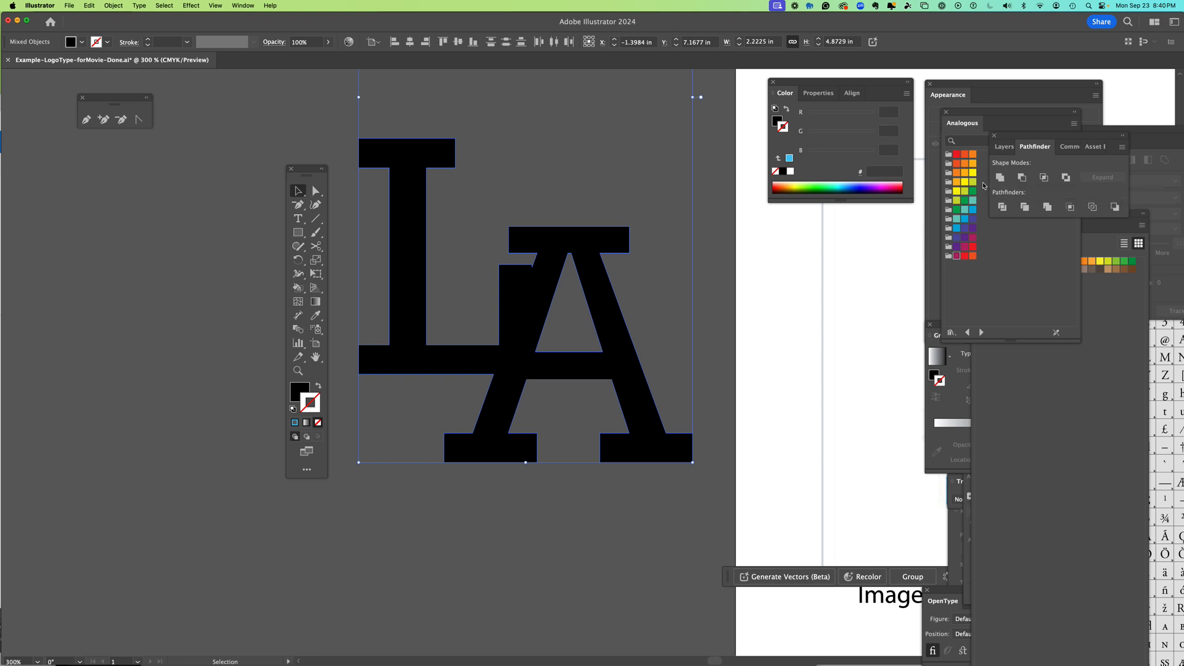
key(super+z)
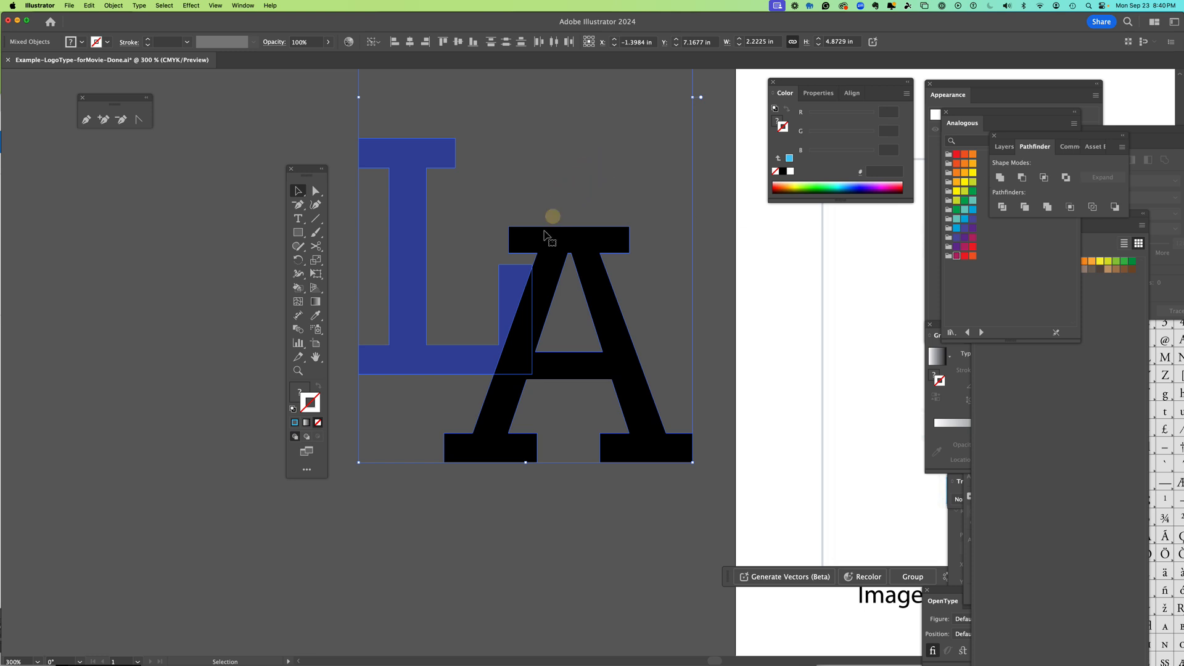
- Move the A left so its counter sits over the L's upturned foot, and try uniting both letters before undoing the union
click(648, 272)
click(581, 298)
drag(581, 297, 531, 299)
drag(384, 206, 612, 273)
click(1000, 178)
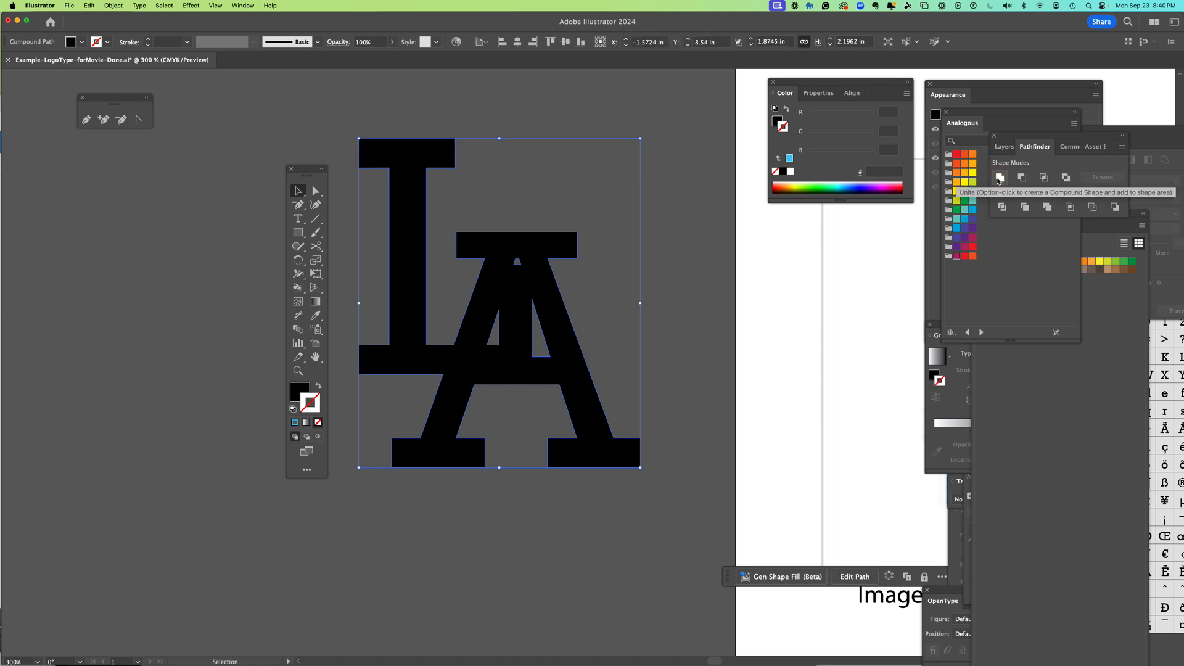
key(super+z)
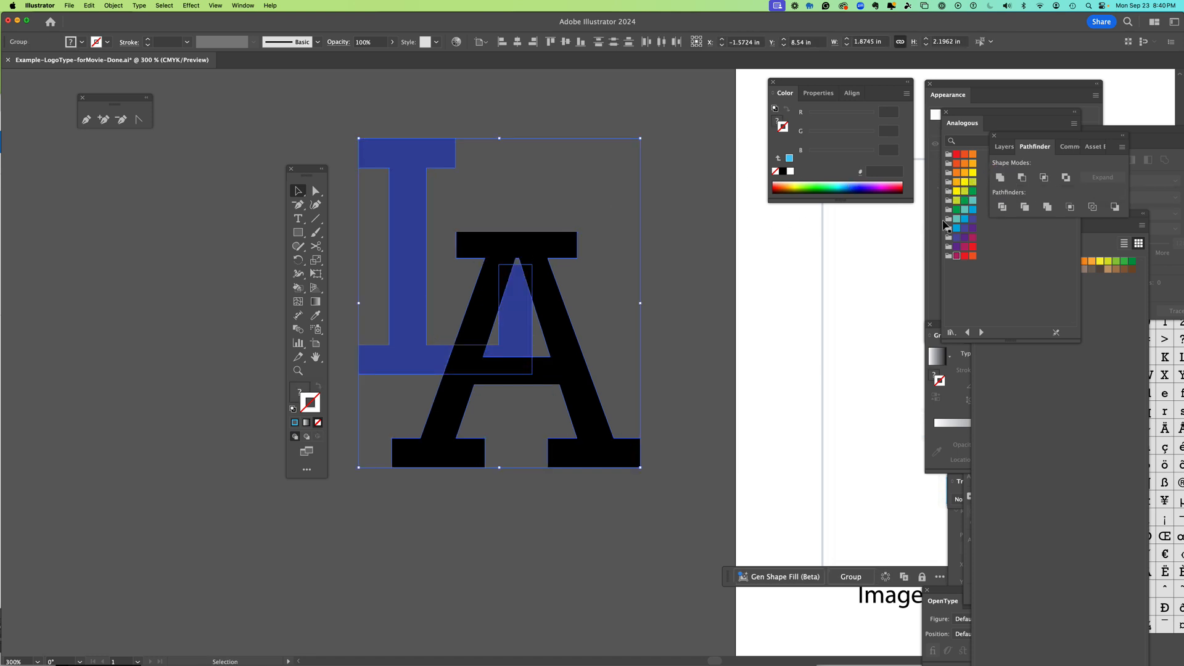
- Apply Pathfinder Divide to the overlapping L and A, and unite the divided group after shifting it slightly to the right
click(1002, 206)
click(672, 222)
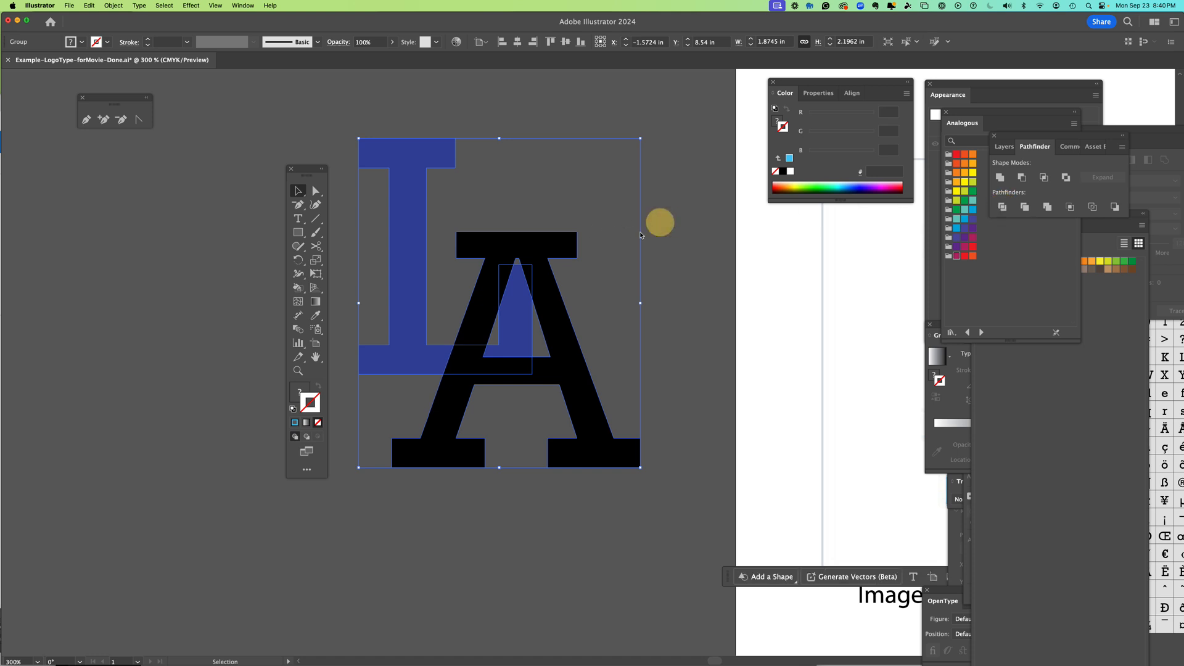
drag(509, 323, 537, 320)
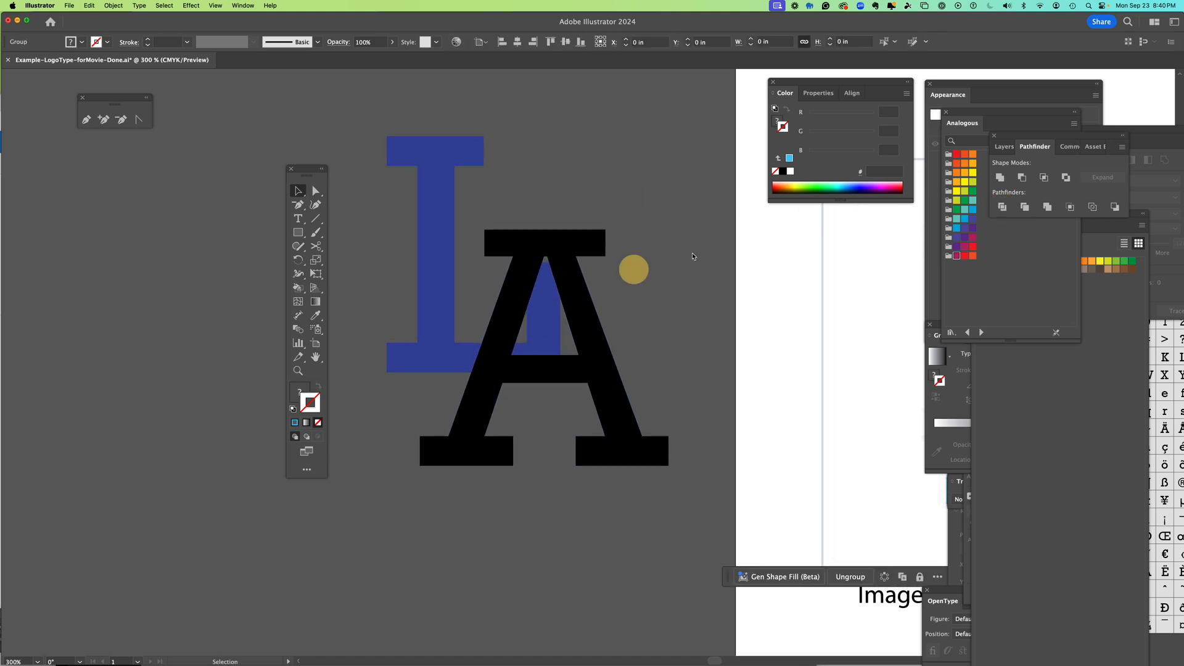
click(1000, 177)
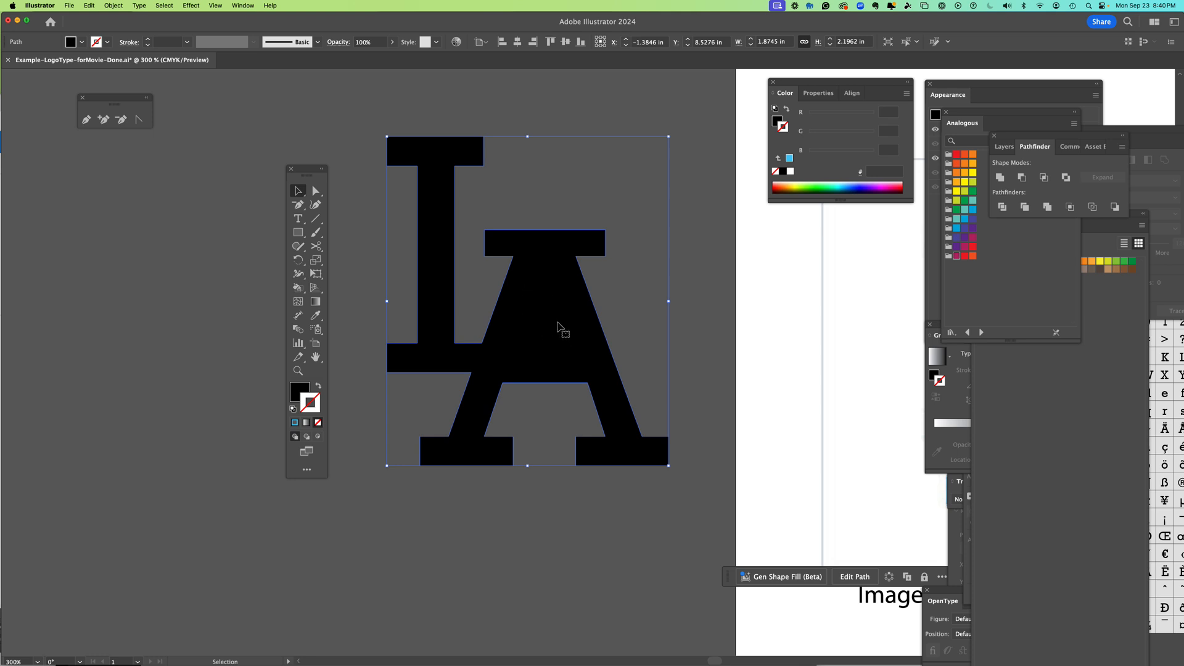
- Undo the union of the divided L and A, and clear the selection
key(a)
key(super+z)
key(v)
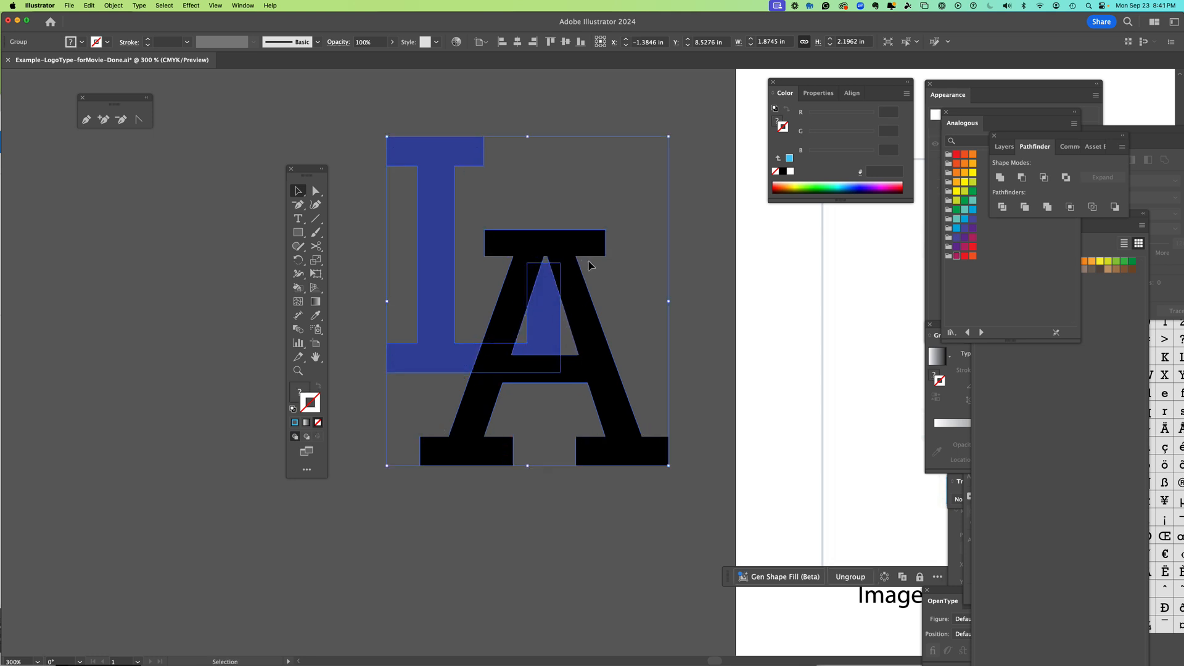
click(577, 179)
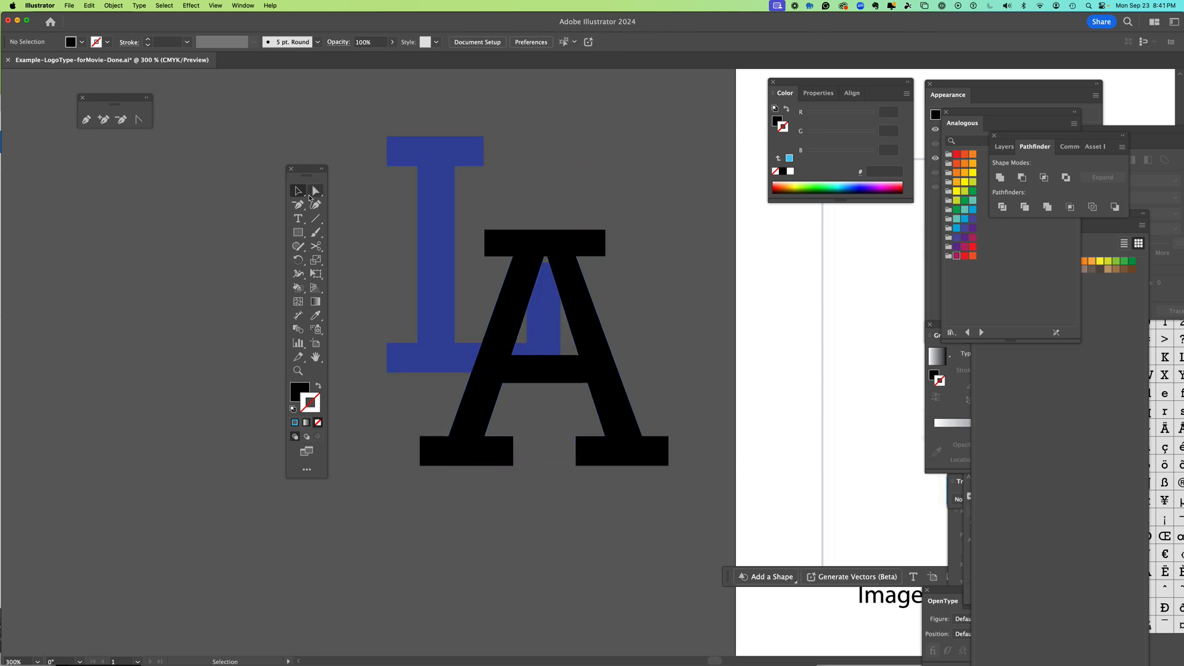
- Select the individual divided pieces of the L and A with Direct Selection, apply Pathfinder Unite, and clear the selection
click(316, 190)
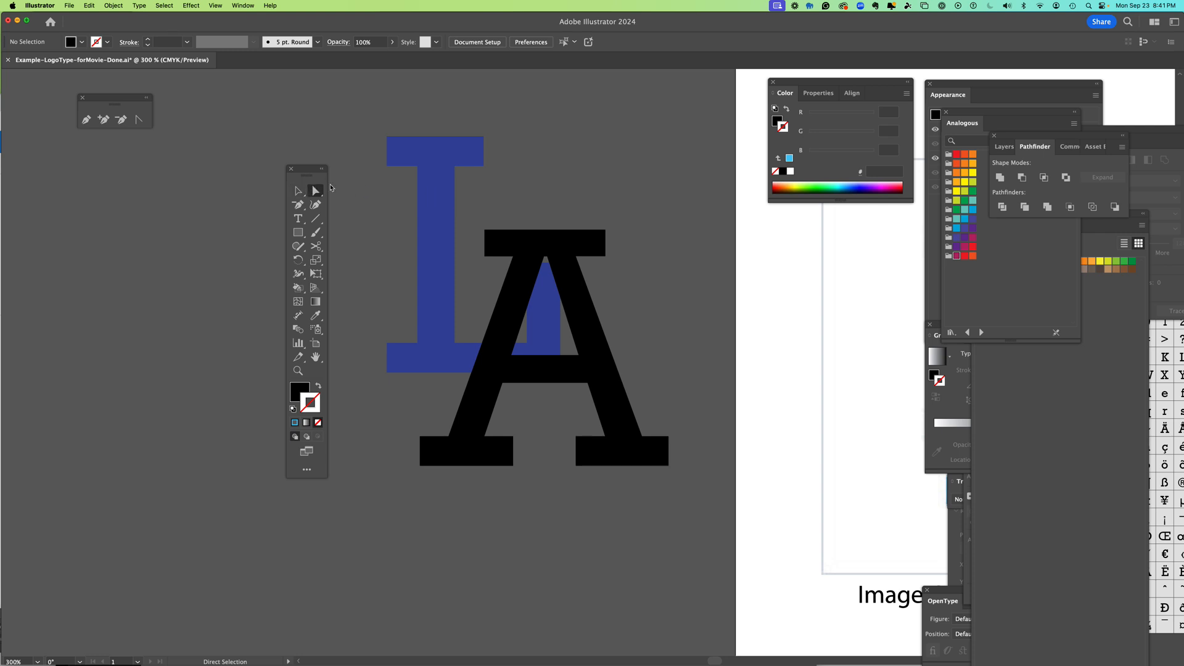
click(431, 179)
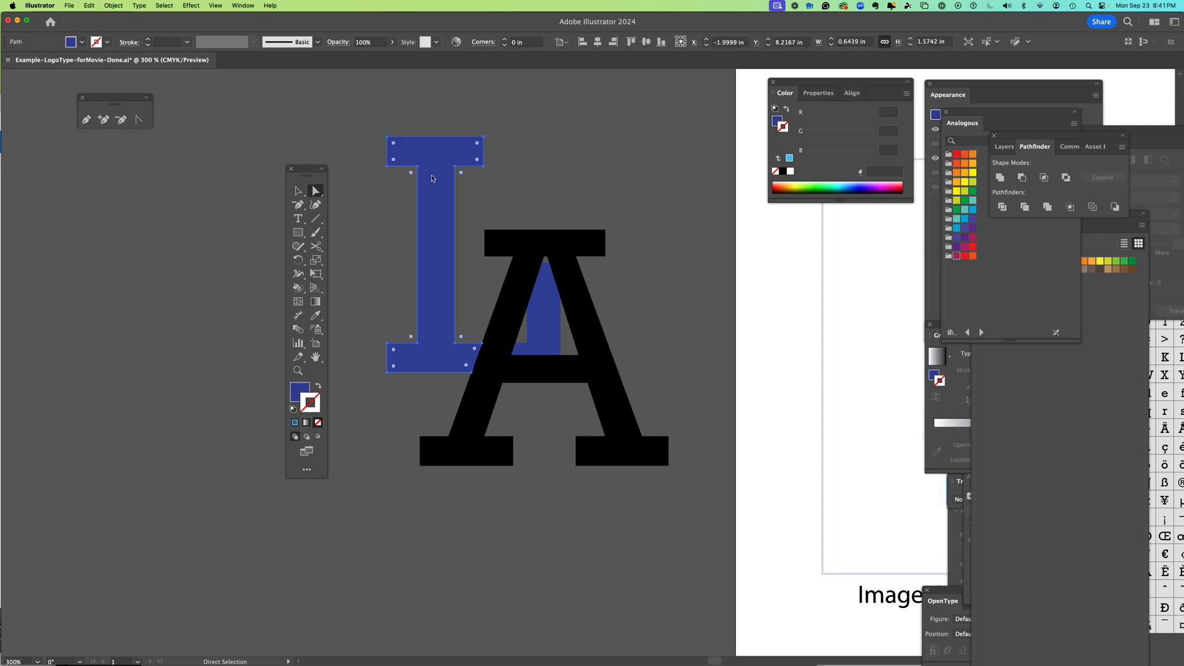
shift+click(483, 383)
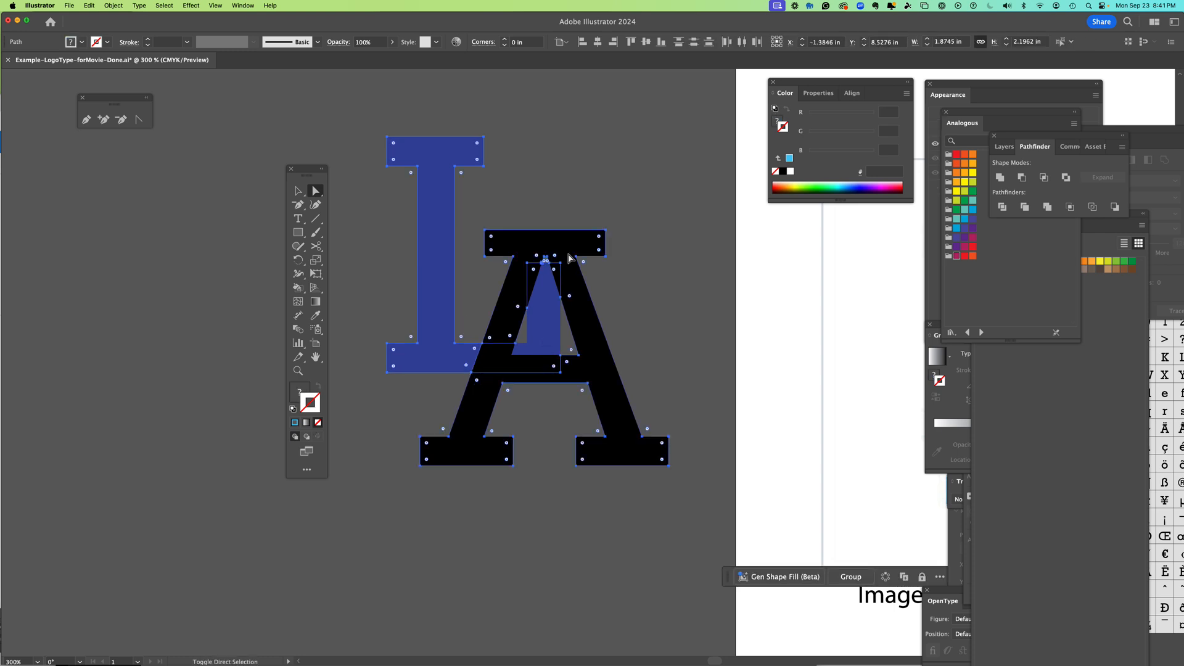
shift+click(619, 423)
shift+click(581, 379)
shift+click(525, 351)
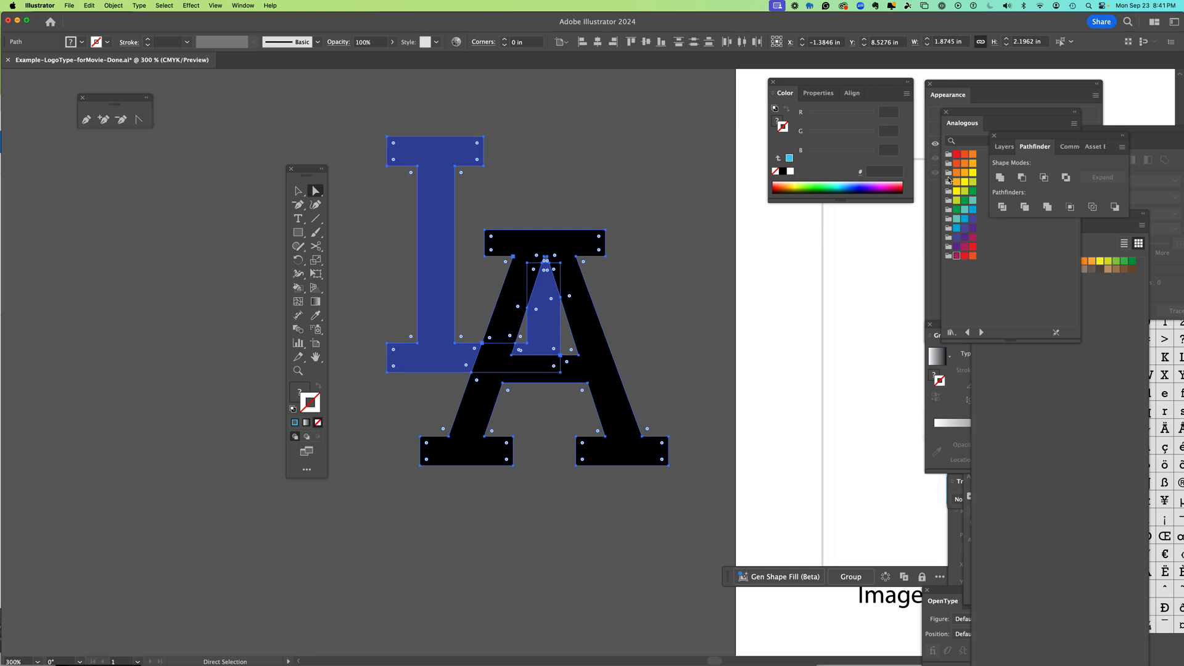
click(1004, 177)
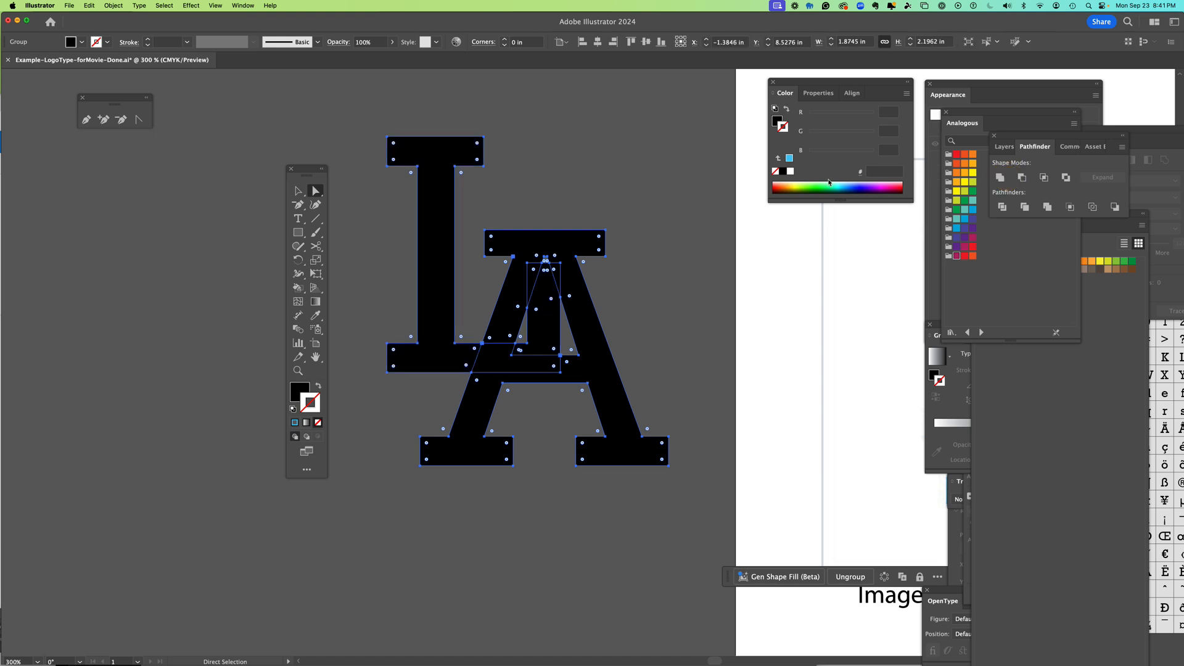
click(634, 268)
- Try to unite the A, the L and their overlap by picking the pieces separately, grouping them and applying Pathfinder Unite
click(542, 299)
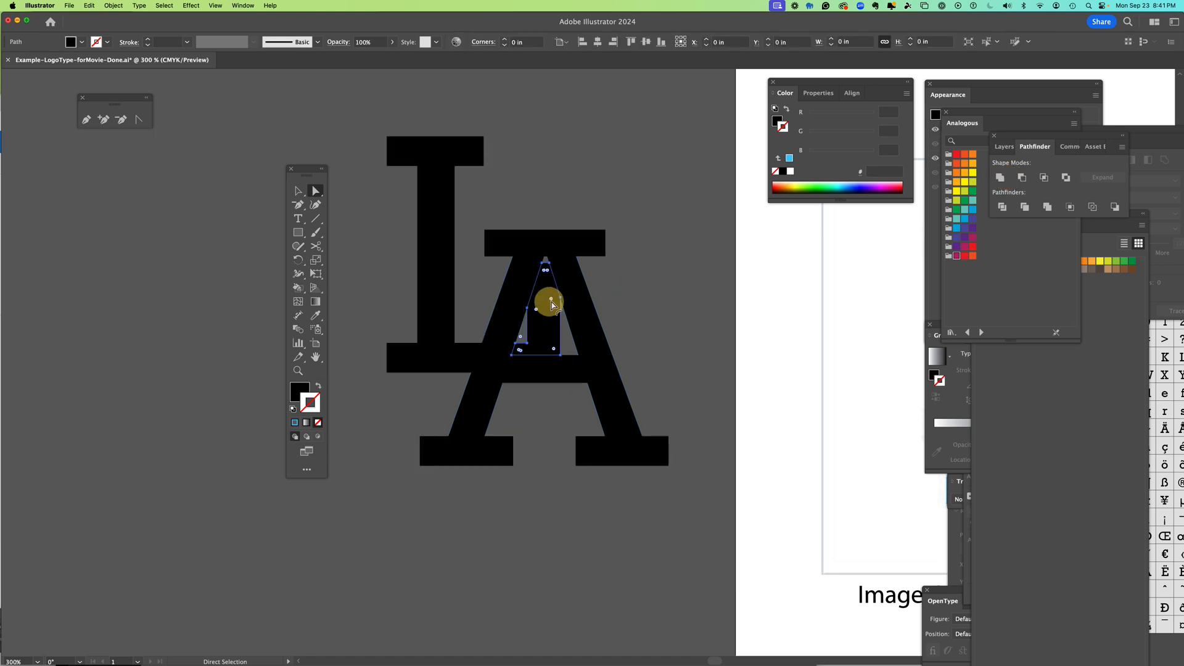
click(570, 278)
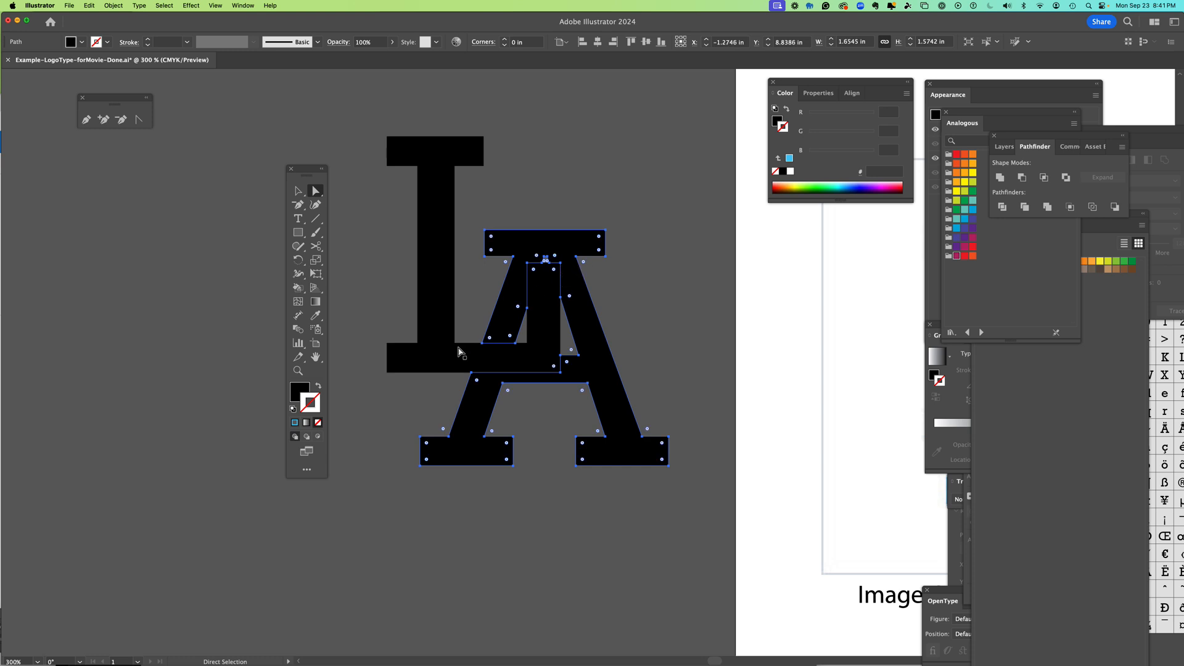
shift+click(430, 354)
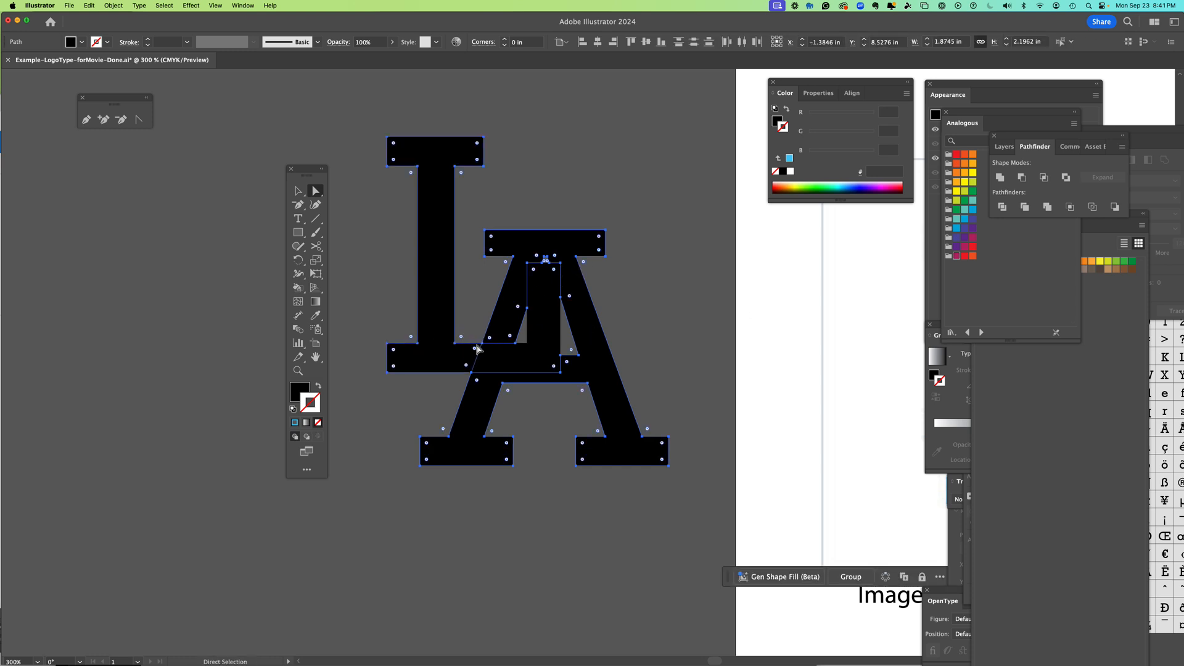
click(682, 252)
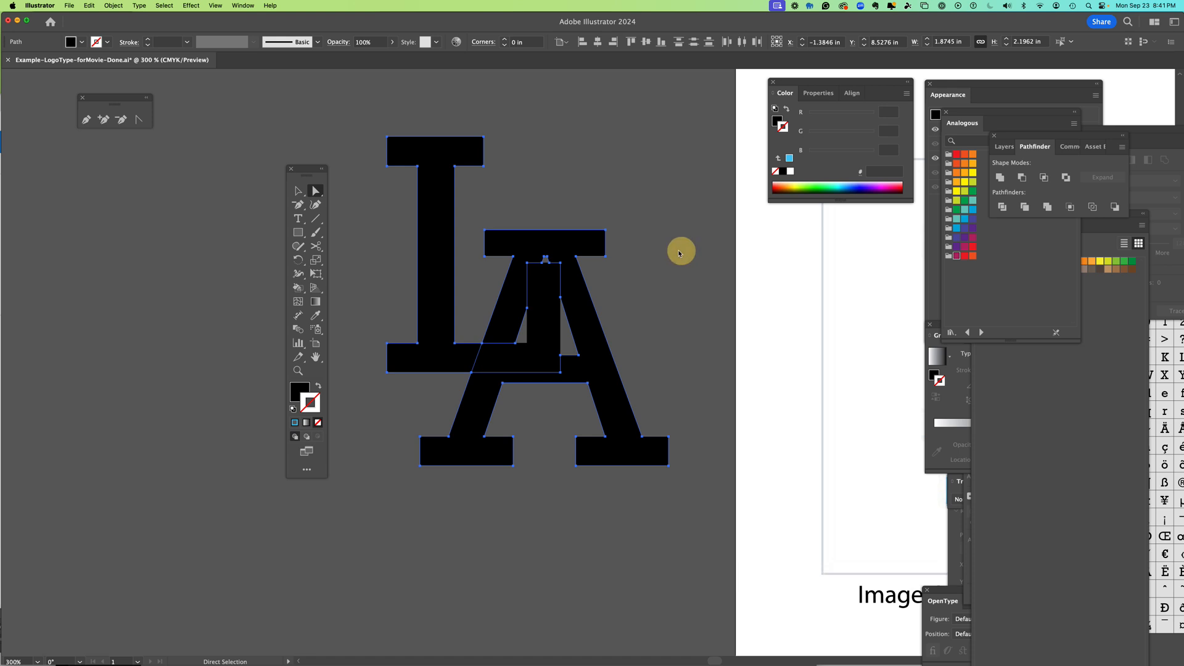
click(575, 288)
shift+click(431, 351)
shift+click(534, 357)
key(super+g)
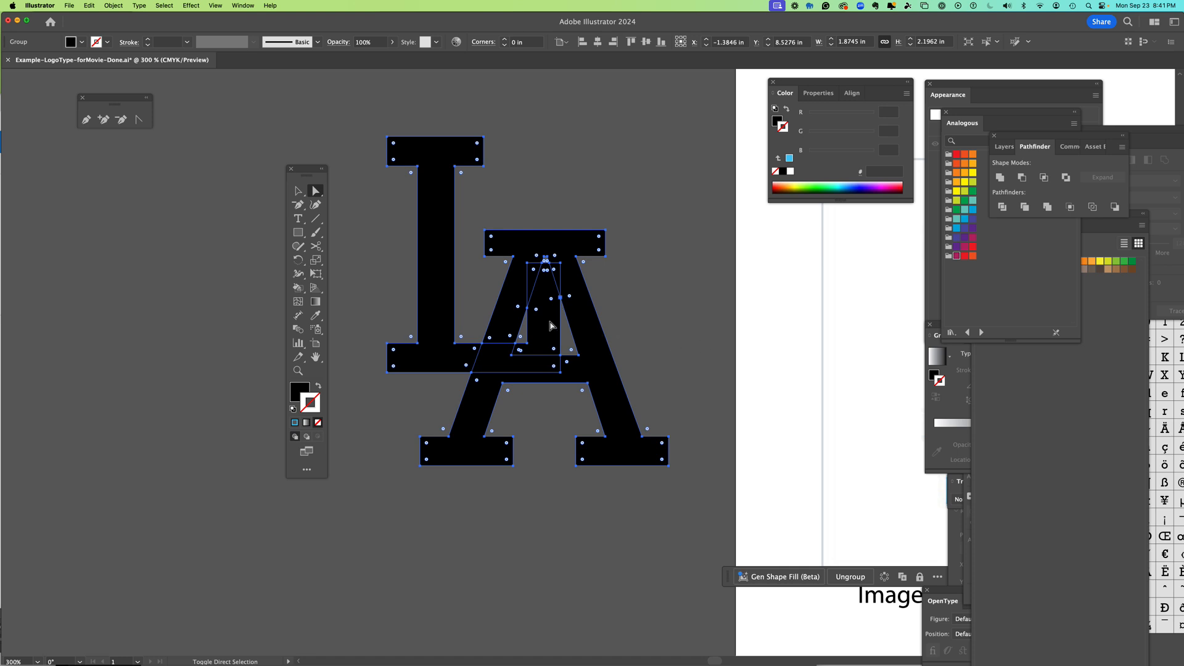
click(1000, 179)
click(619, 230)
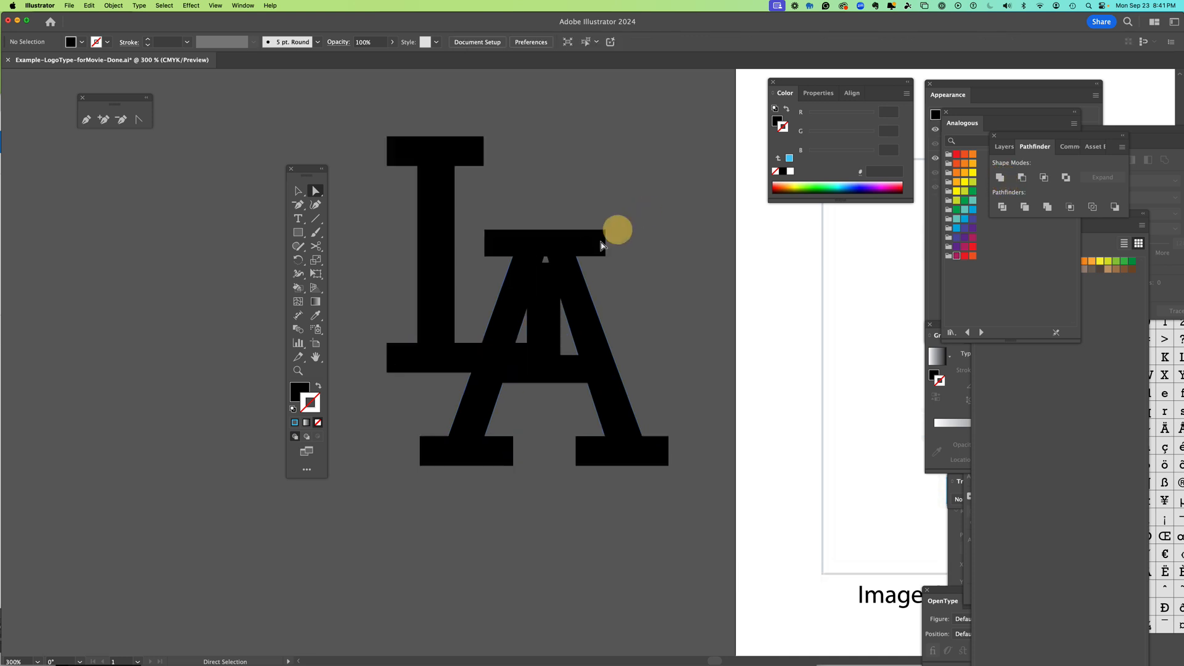
- Unite the A with the small divided pieces around its counter, a few at a time, using Pathfinder Unite
click(570, 281)
click(999, 177)
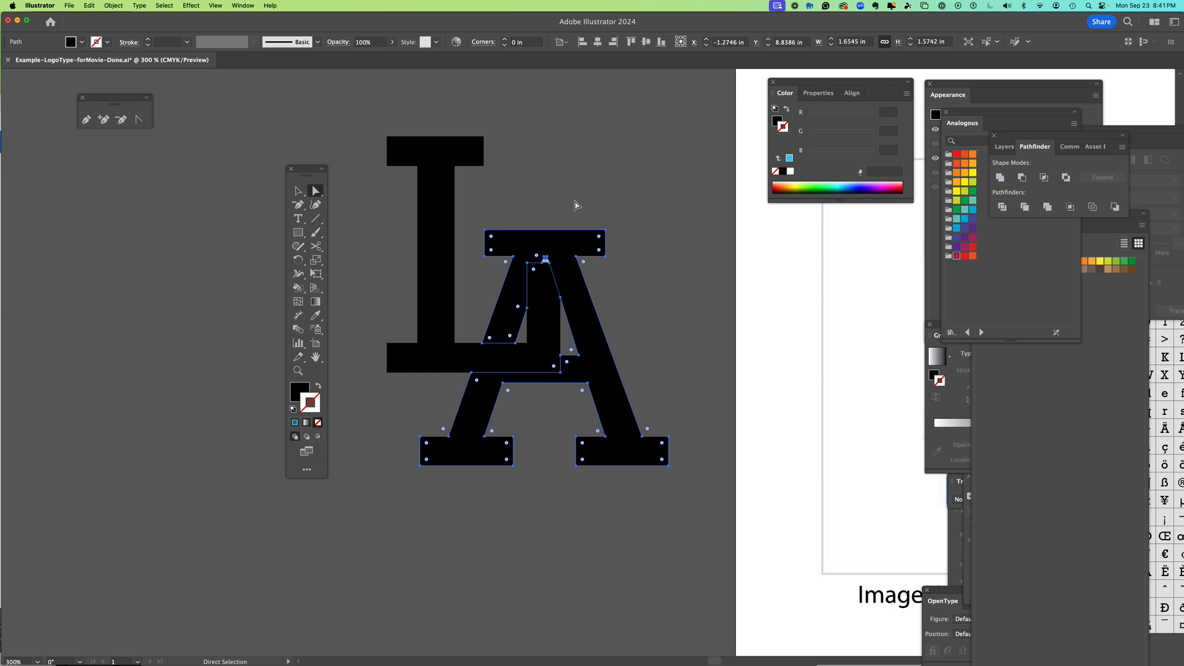
click(542, 257)
click(529, 347)
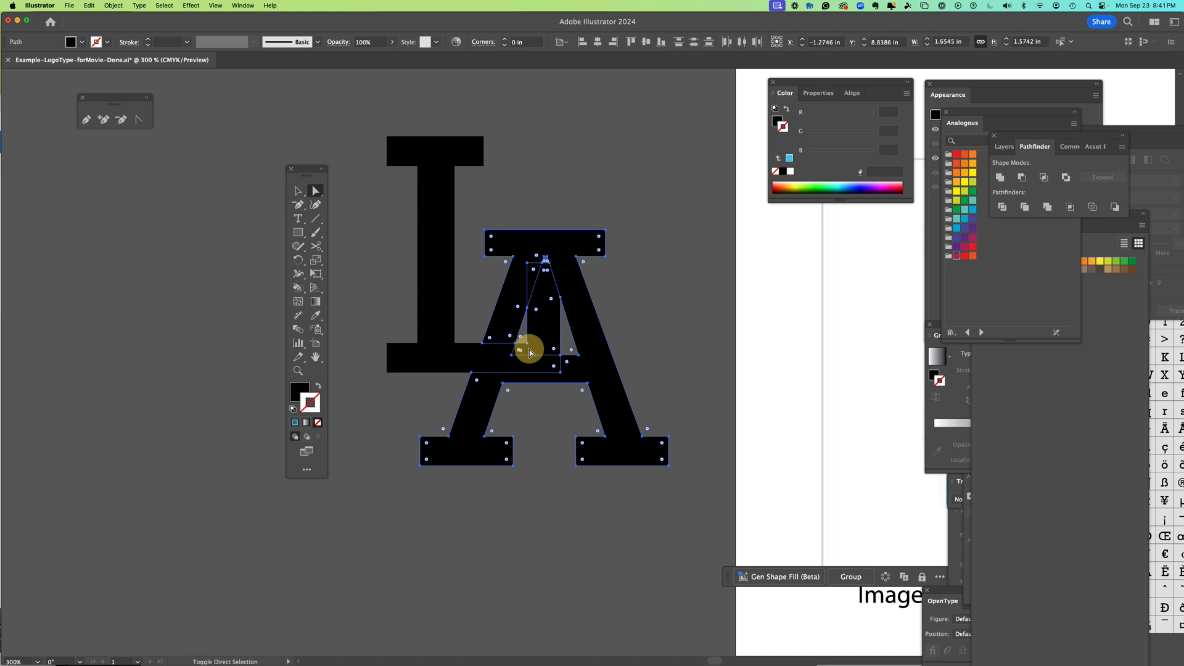
click(996, 181)
click(529, 276)
click(570, 275)
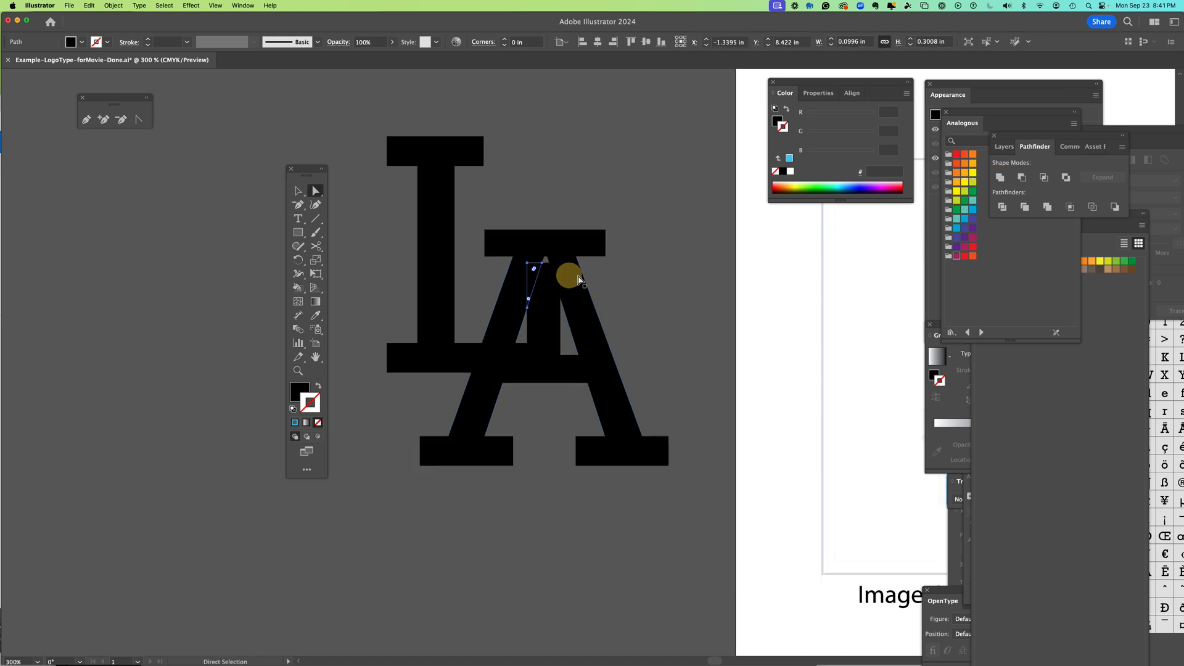
shift+click(558, 279)
click(999, 178)
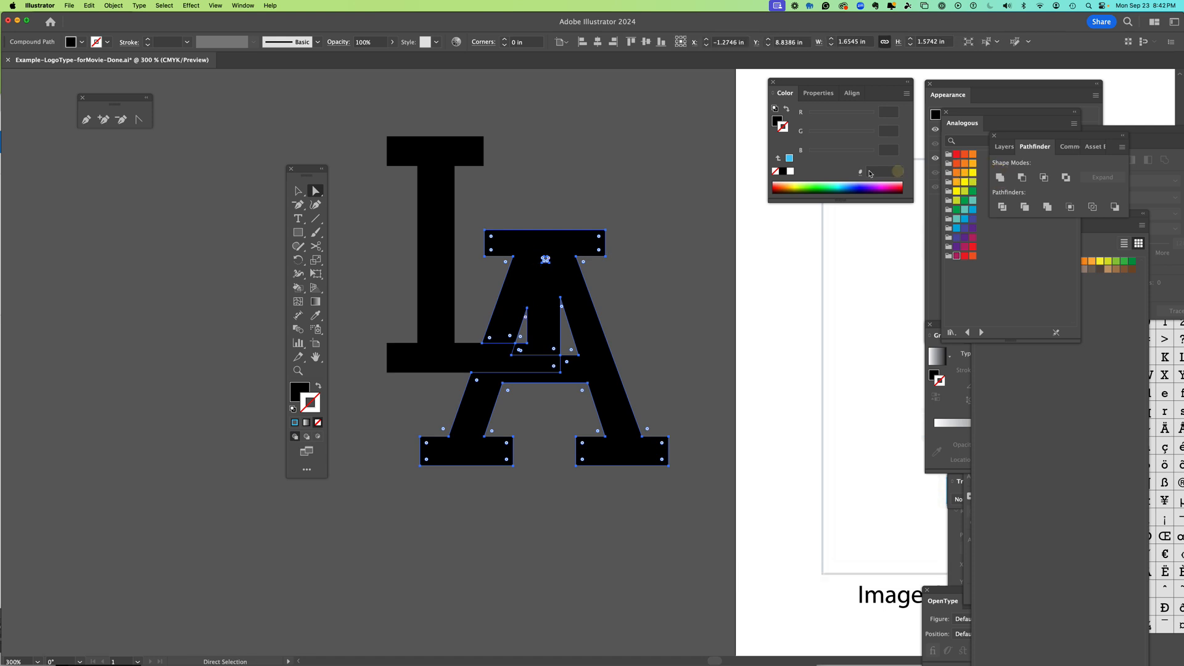
- Unite the A with the overlap piece in its crossbar, unite the result with the L, and clear the selection
click(692, 220)
click(502, 357)
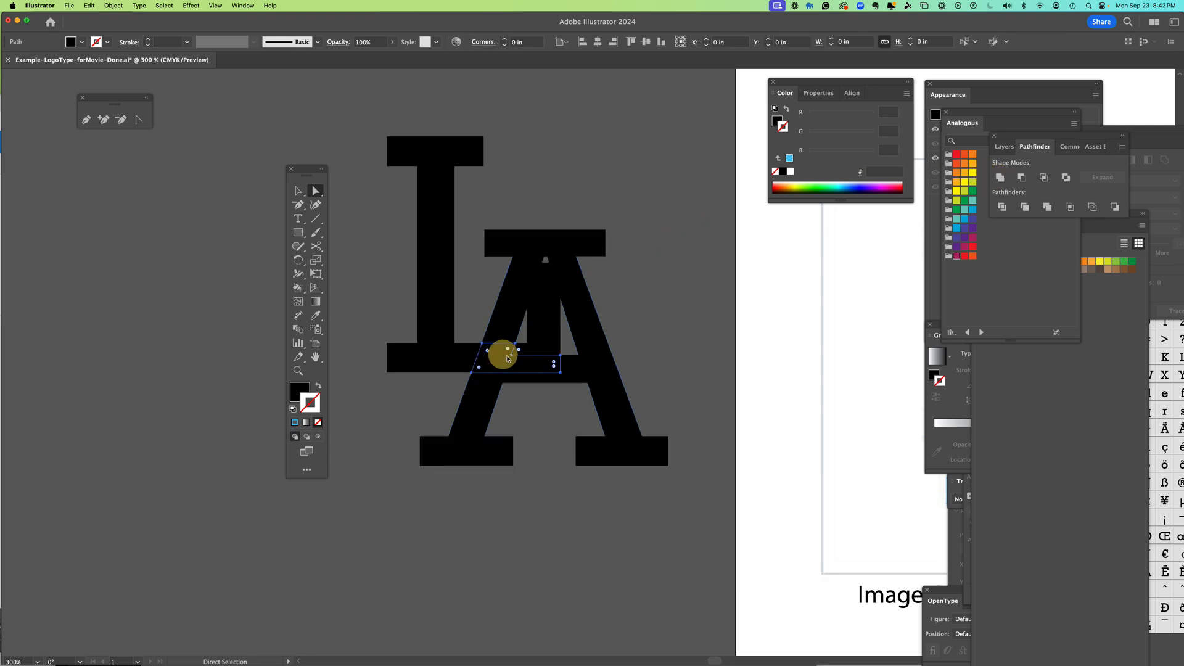
shift+click(549, 345)
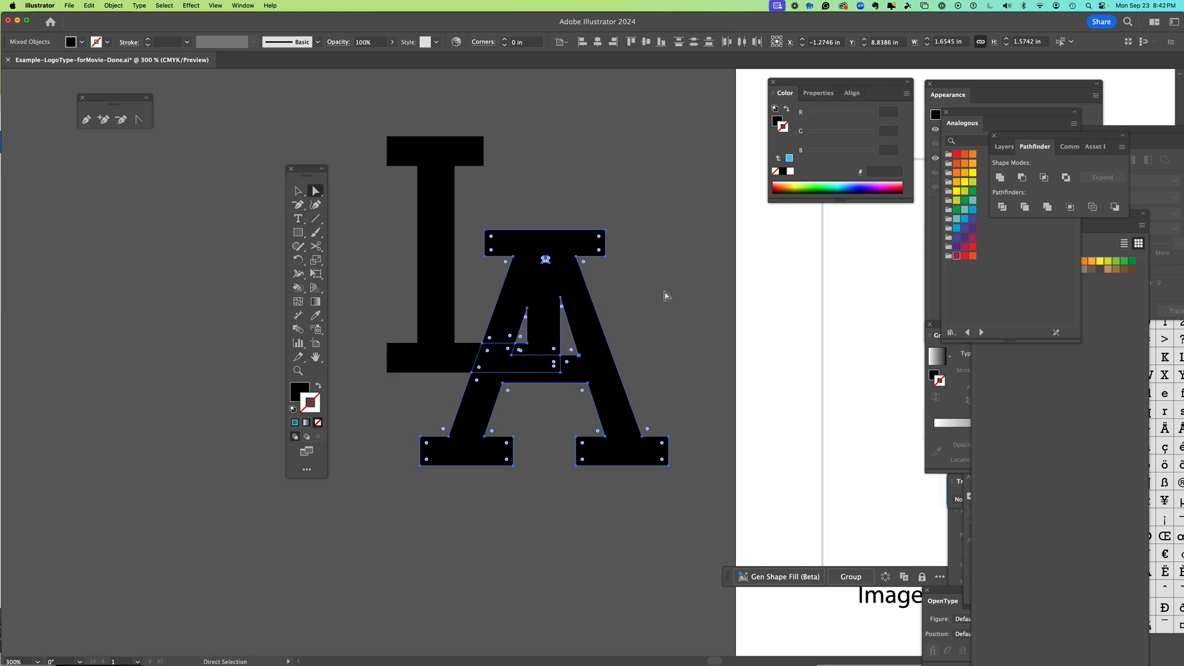
click(999, 178)
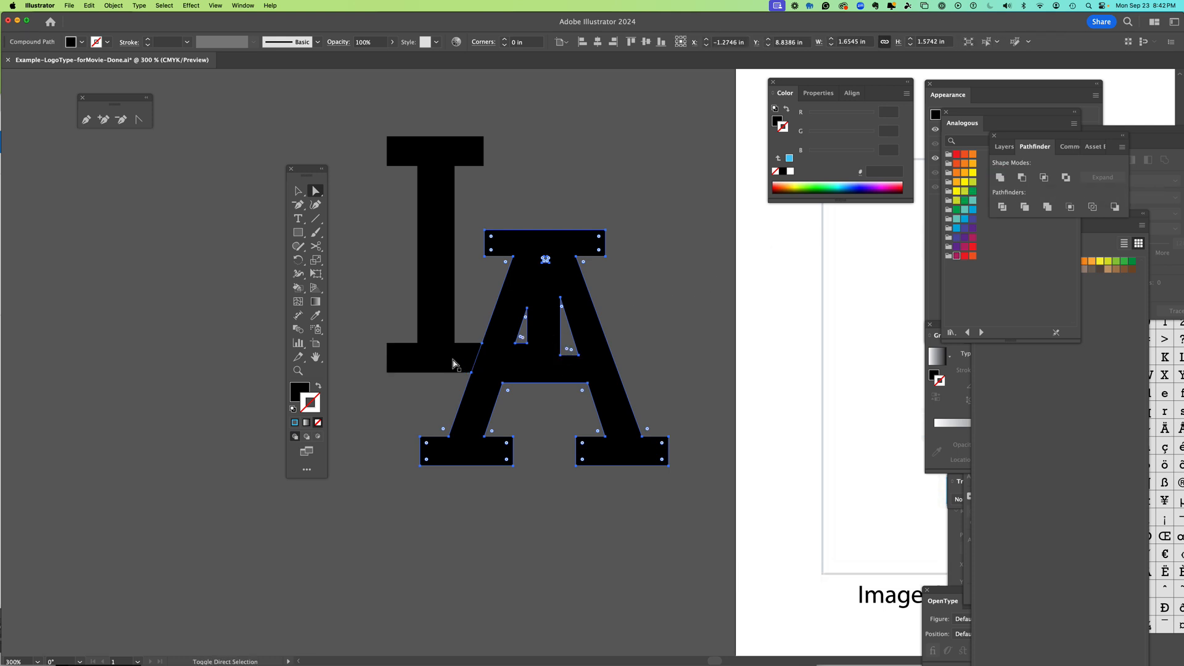
shift+click(475, 349)
click(999, 177)
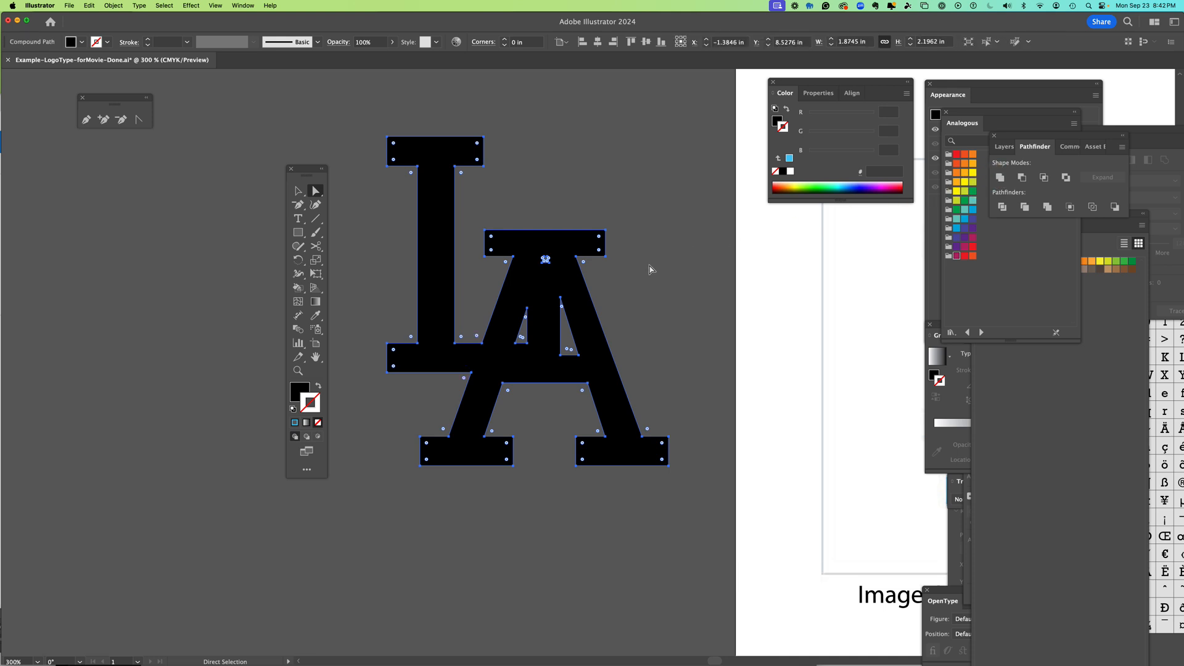
click(658, 269)
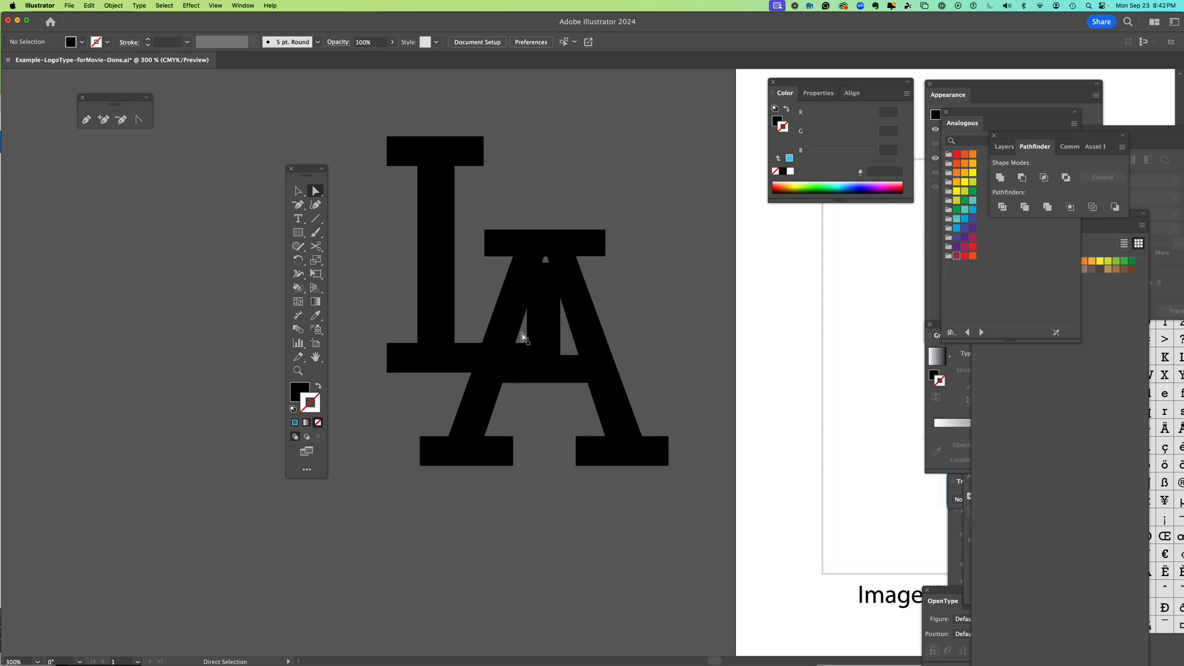
- Move the united LA logotype slightly up and to the right, and clear the selection
click(574, 339)
drag(596, 334, 628, 308)
click(765, 236)
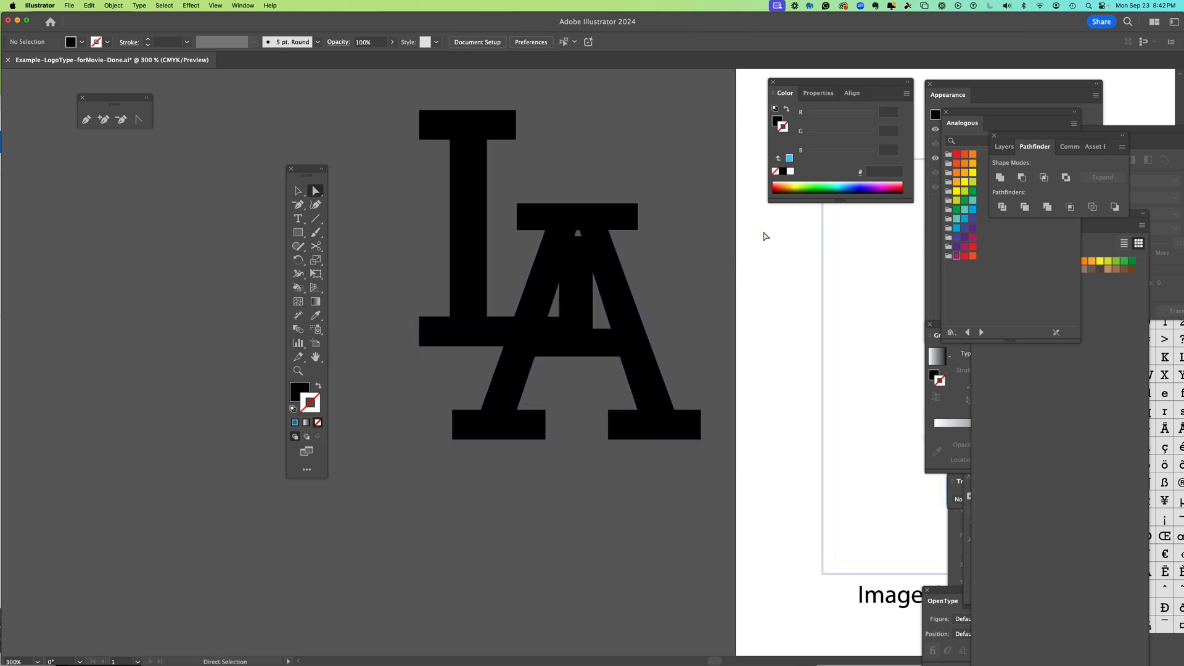
- Select the whole logotype with its surrounding stray paths, and switch to Outline view
click(299, 189)
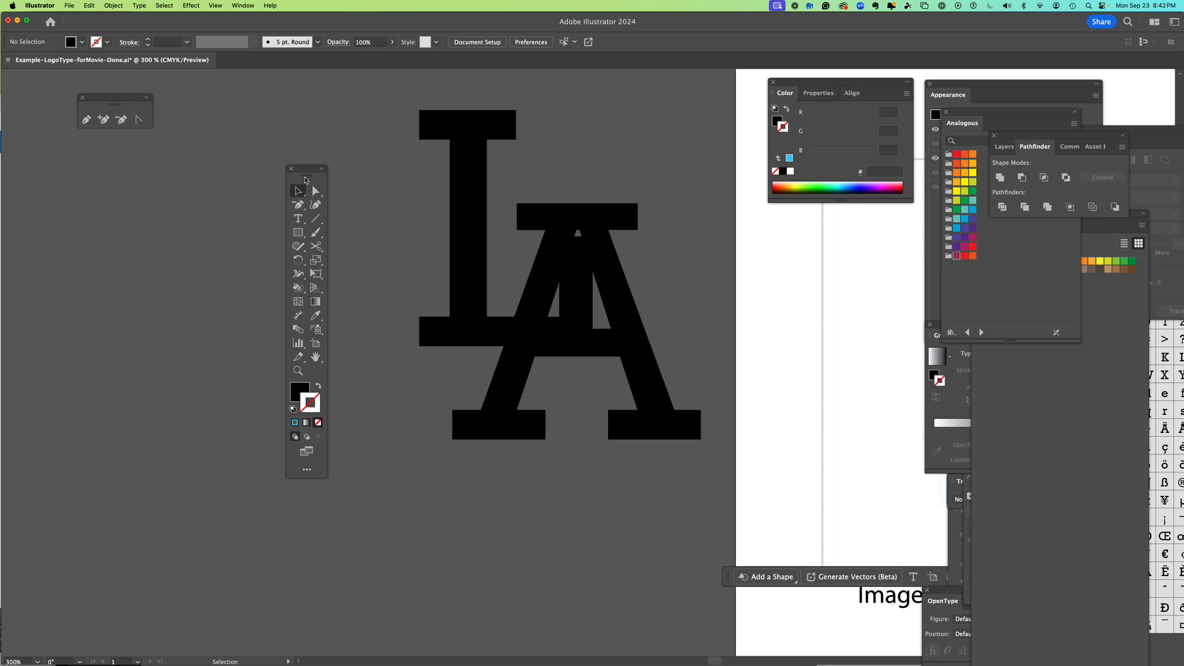
drag(409, 153, 672, 319)
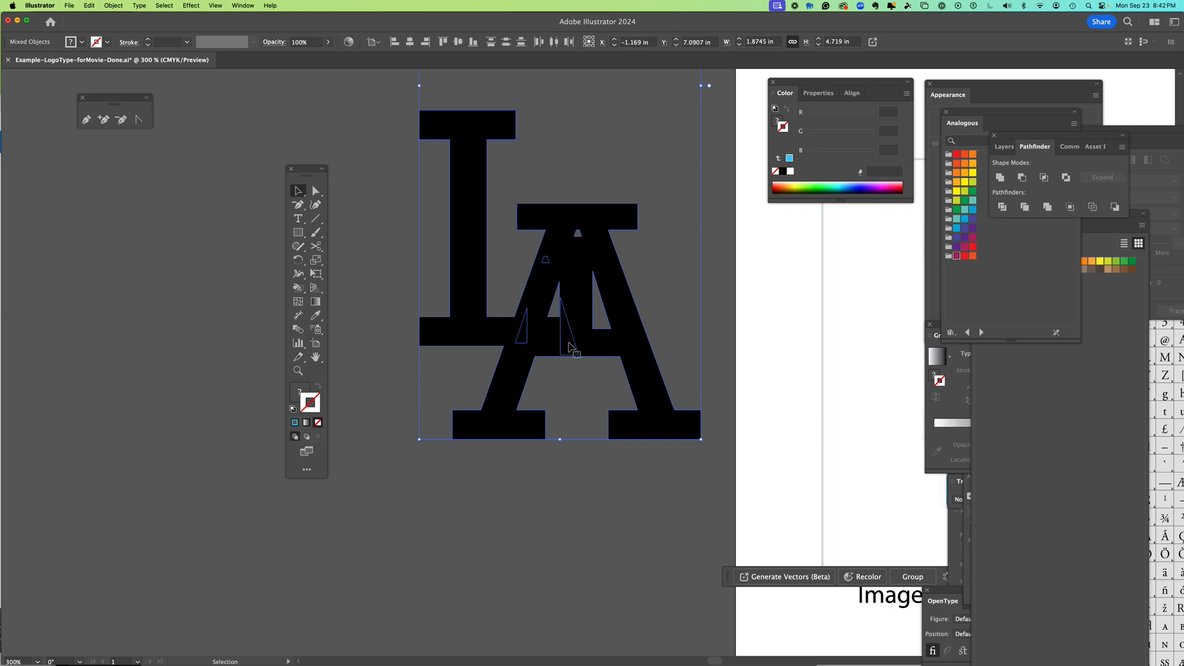
click(316, 192)
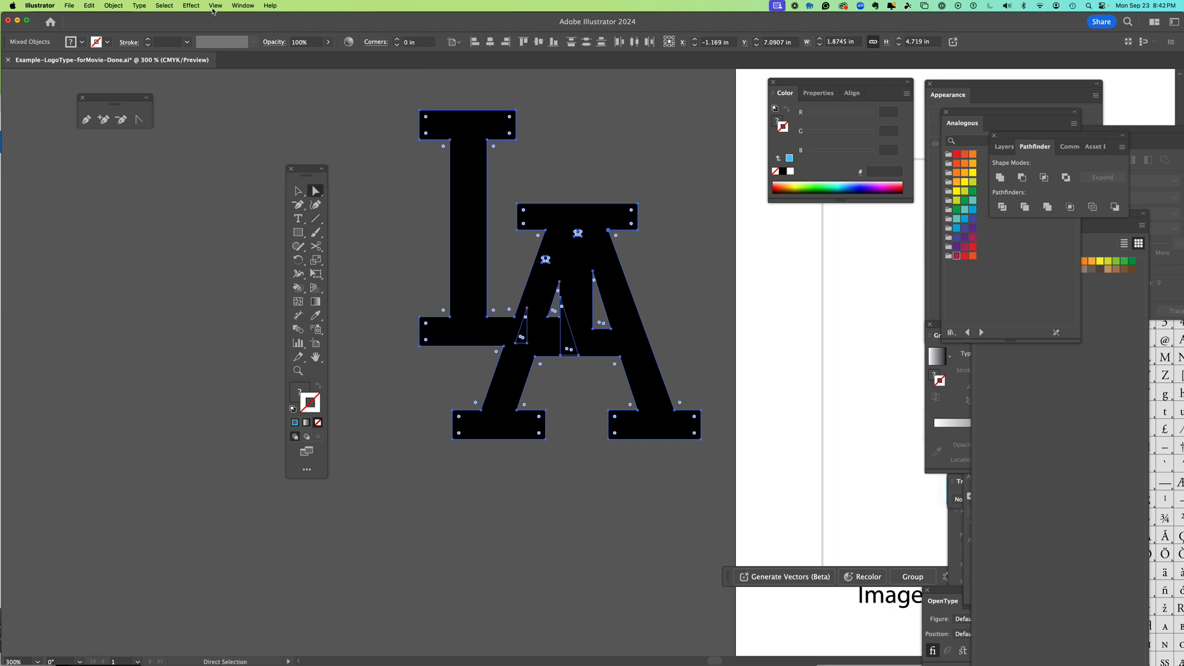
click(214, 5)
click(223, 19)
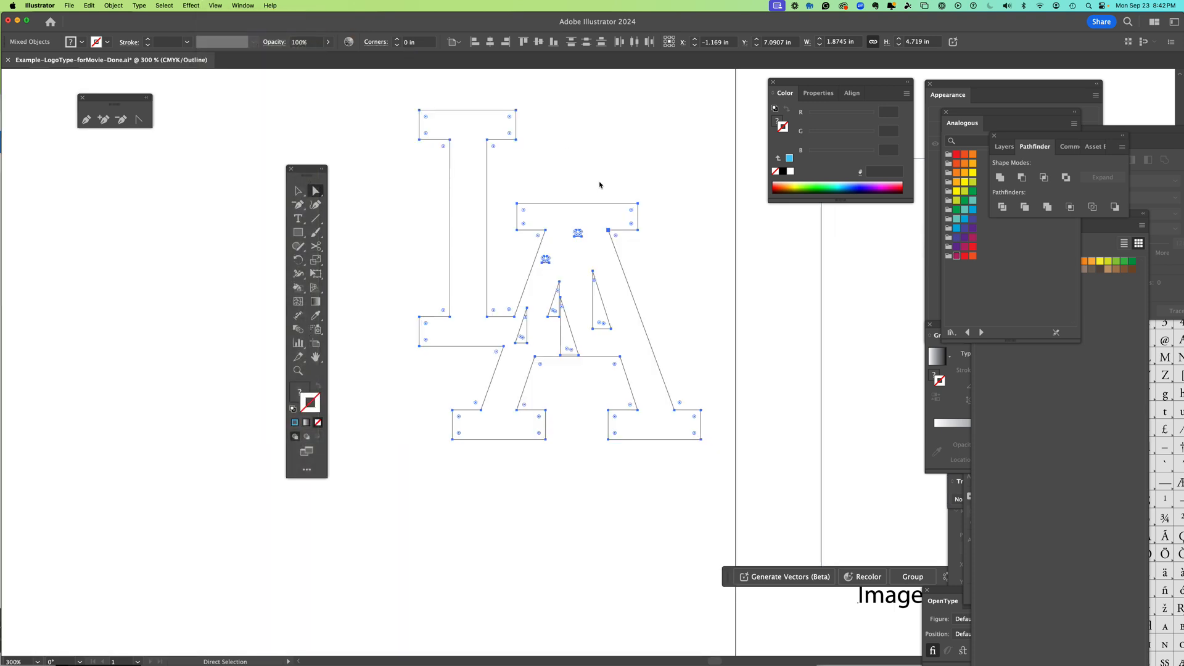
- Delete the leftover unfilled counter shapes that stayed at the logotype's former position, and return to Preview
click(690, 296)
click(594, 317)
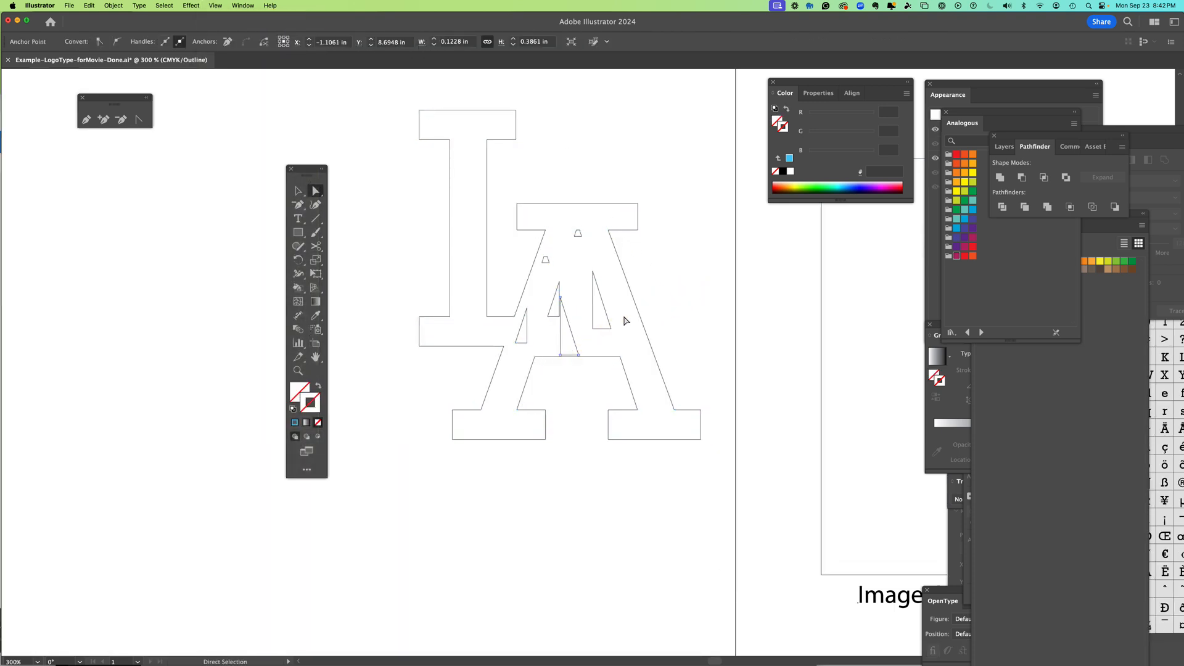
click(601, 318)
click(526, 324)
key(Delete)
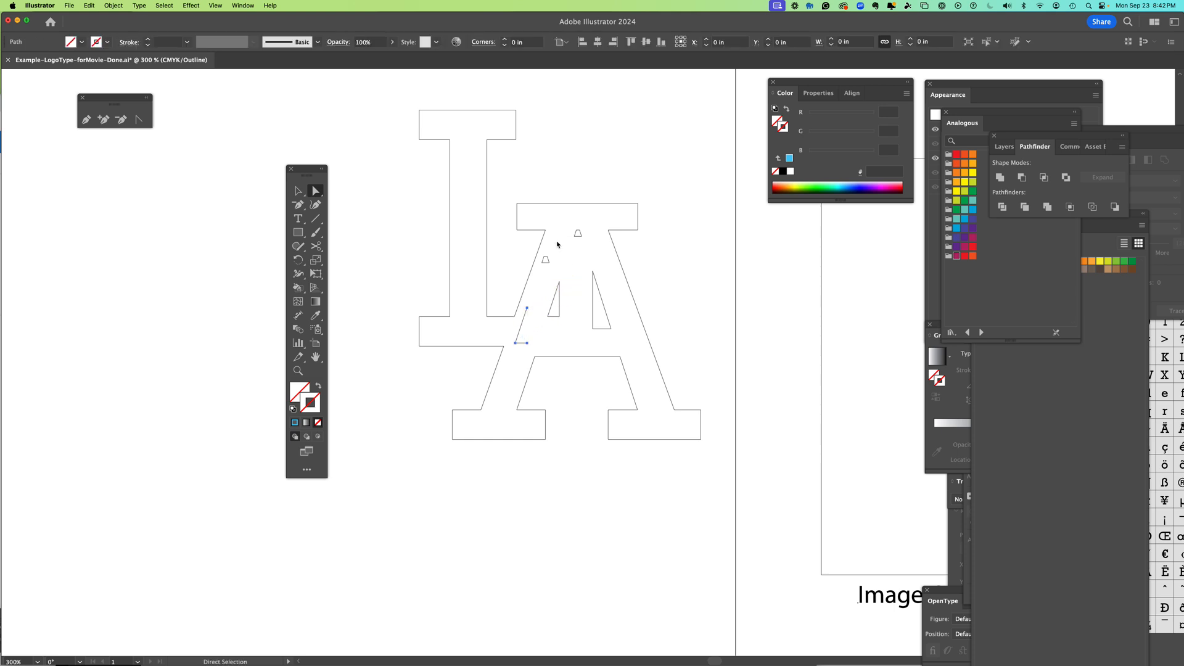
click(549, 259)
key(Delete)
click(578, 234)
click(557, 146)
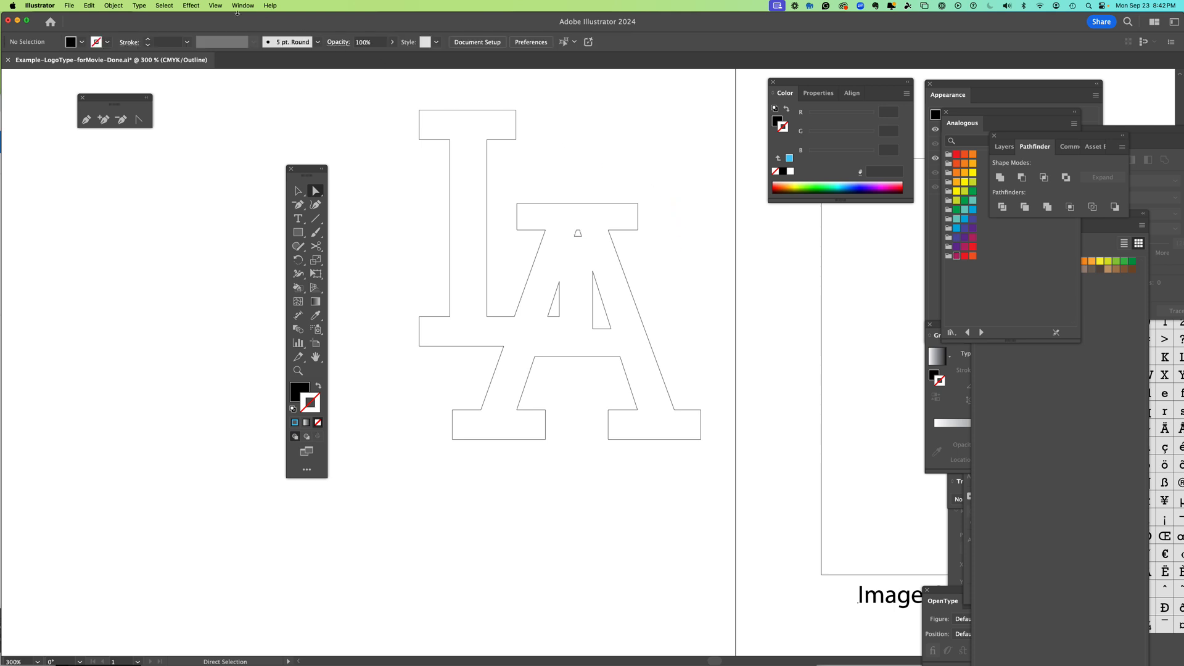
click(216, 6)
click(237, 20)
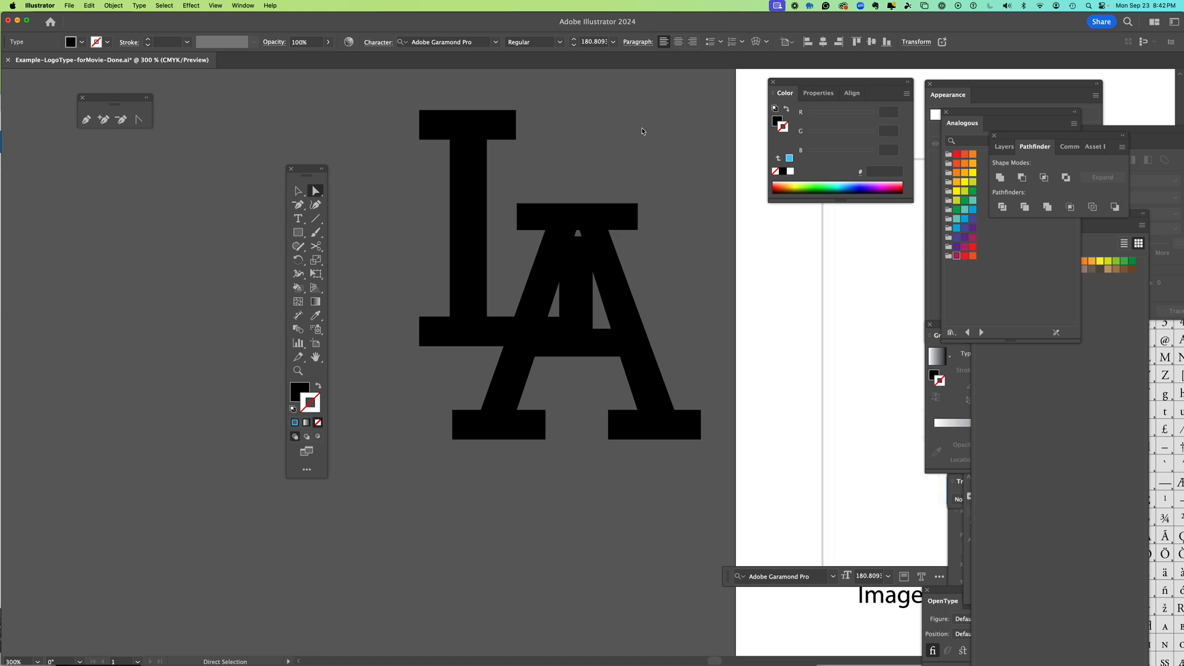
- Check the LA logotype's paths in Outline view, switch to CPU viewing, return to Preview and select the logotype
click(213, 6)
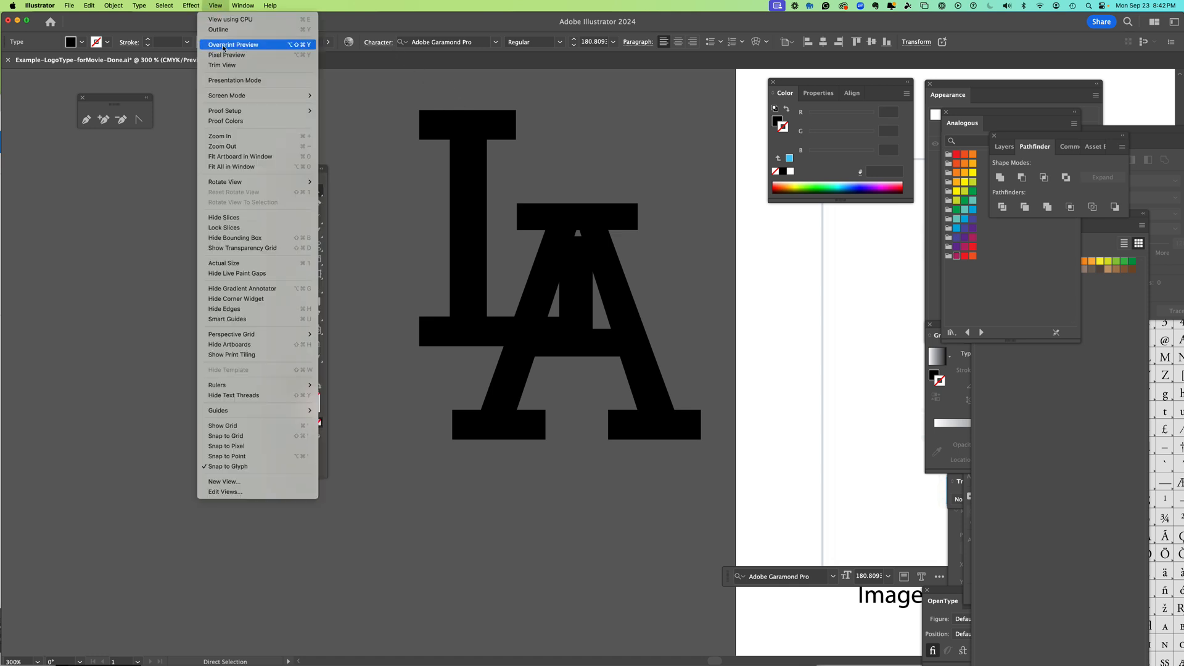
click(224, 29)
click(215, 6)
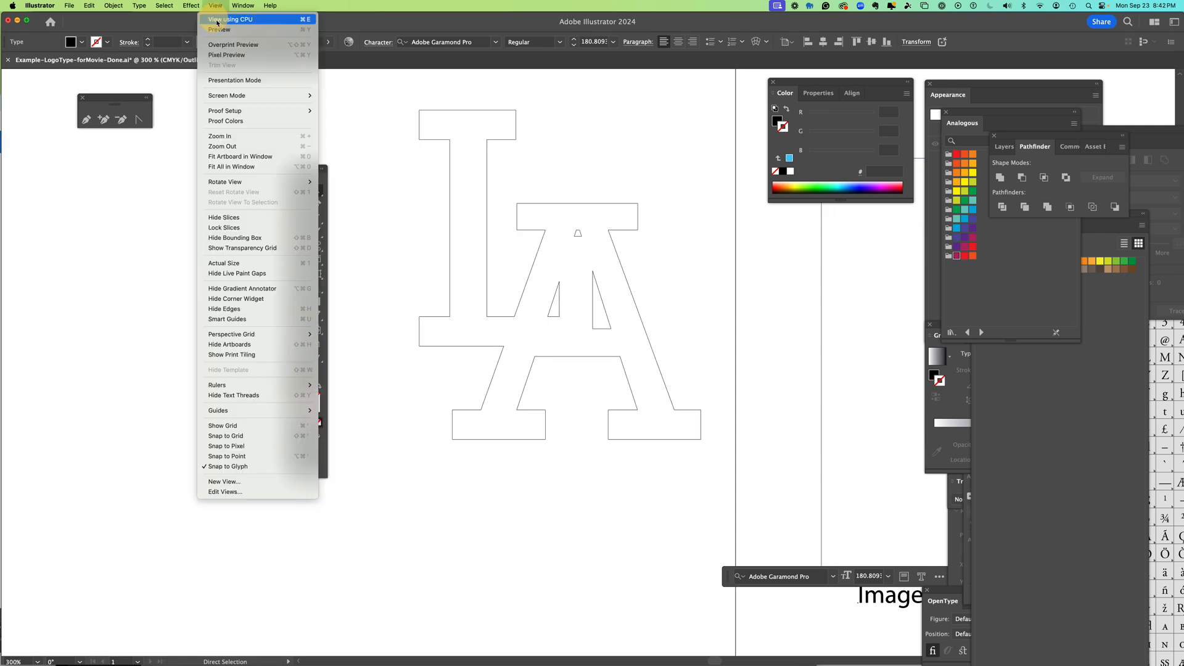
click(223, 27)
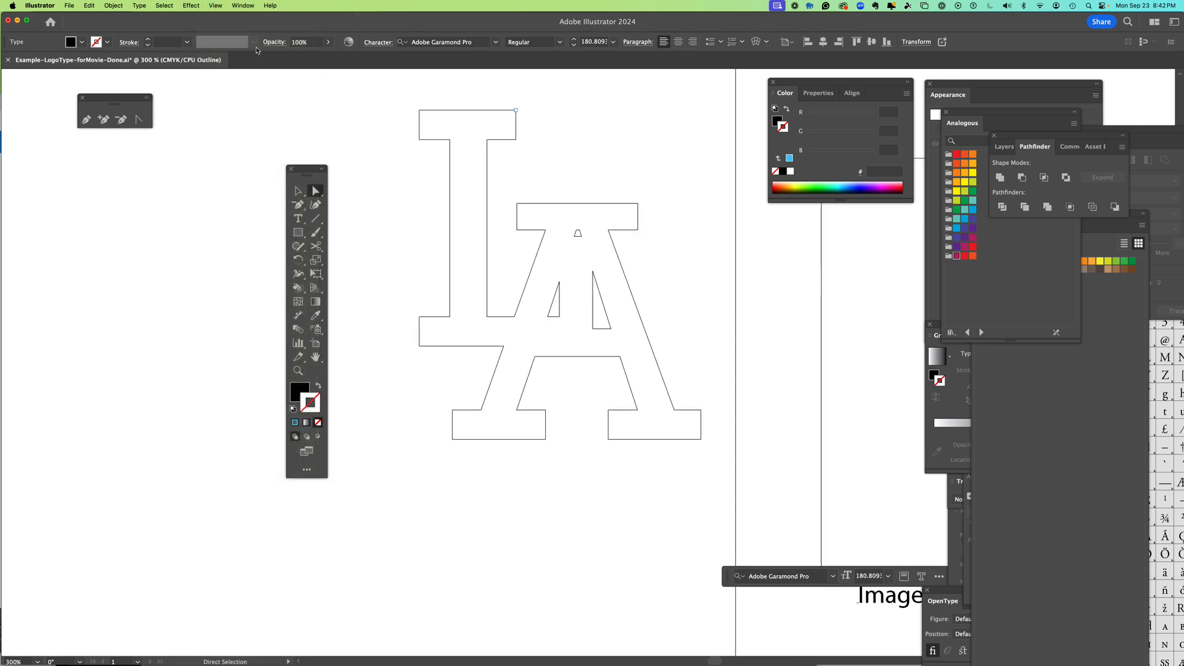
click(216, 6)
click(225, 19)
click(464, 179)
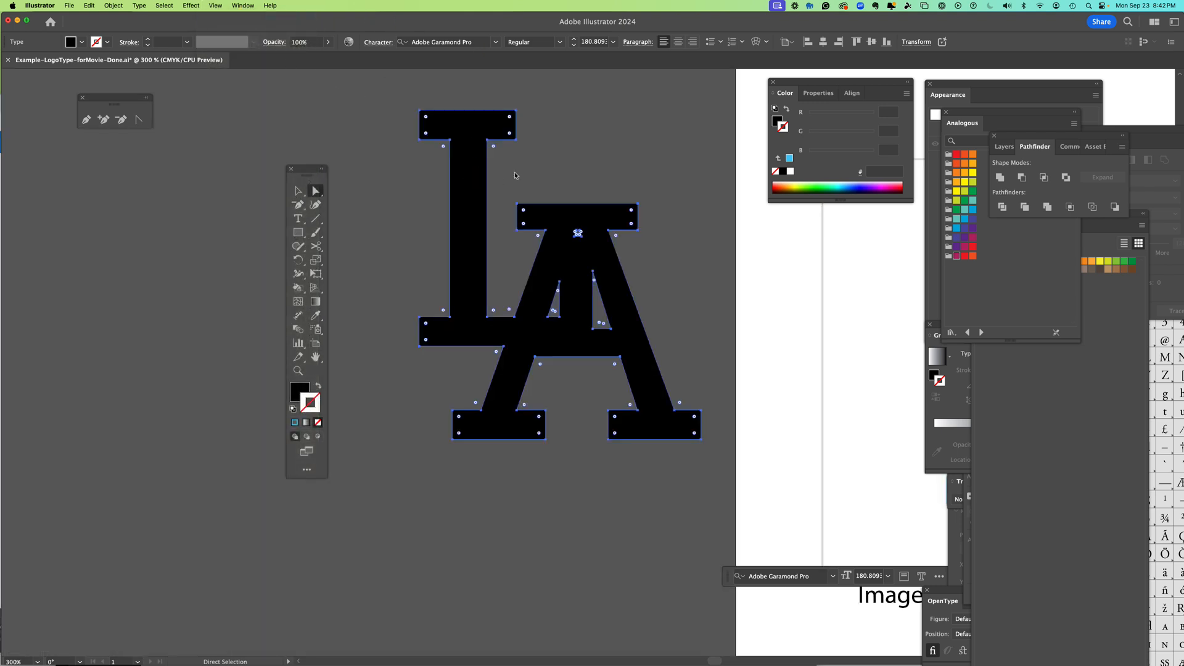